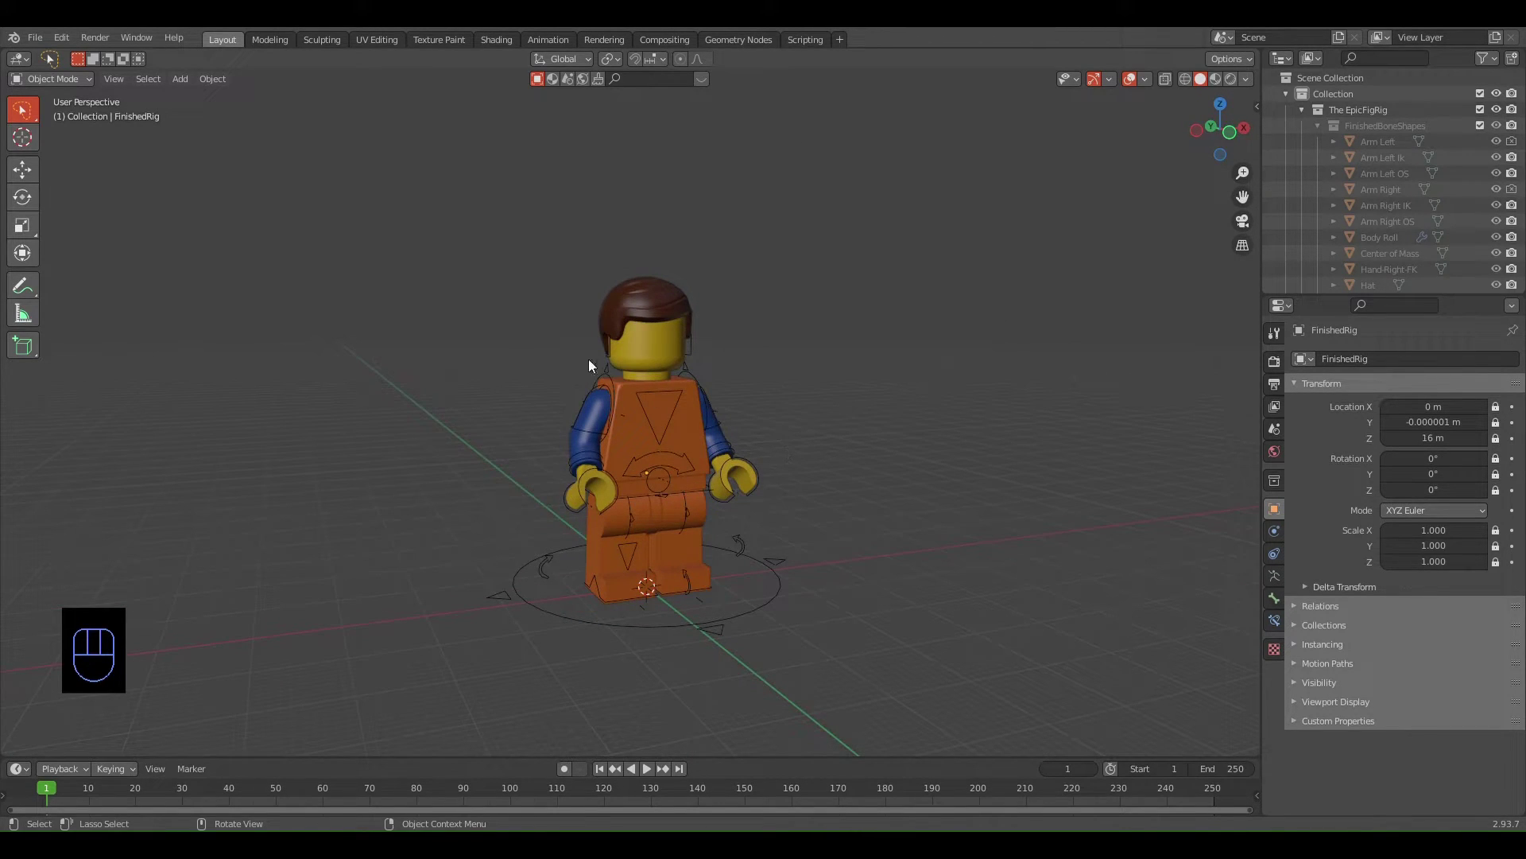
# Parent the minifigure's hair to the other head piece with Object (Keep Transform)
pyautogui.moveTo(870, 318); pyautogui.dragTo(908, 328, button='middle')
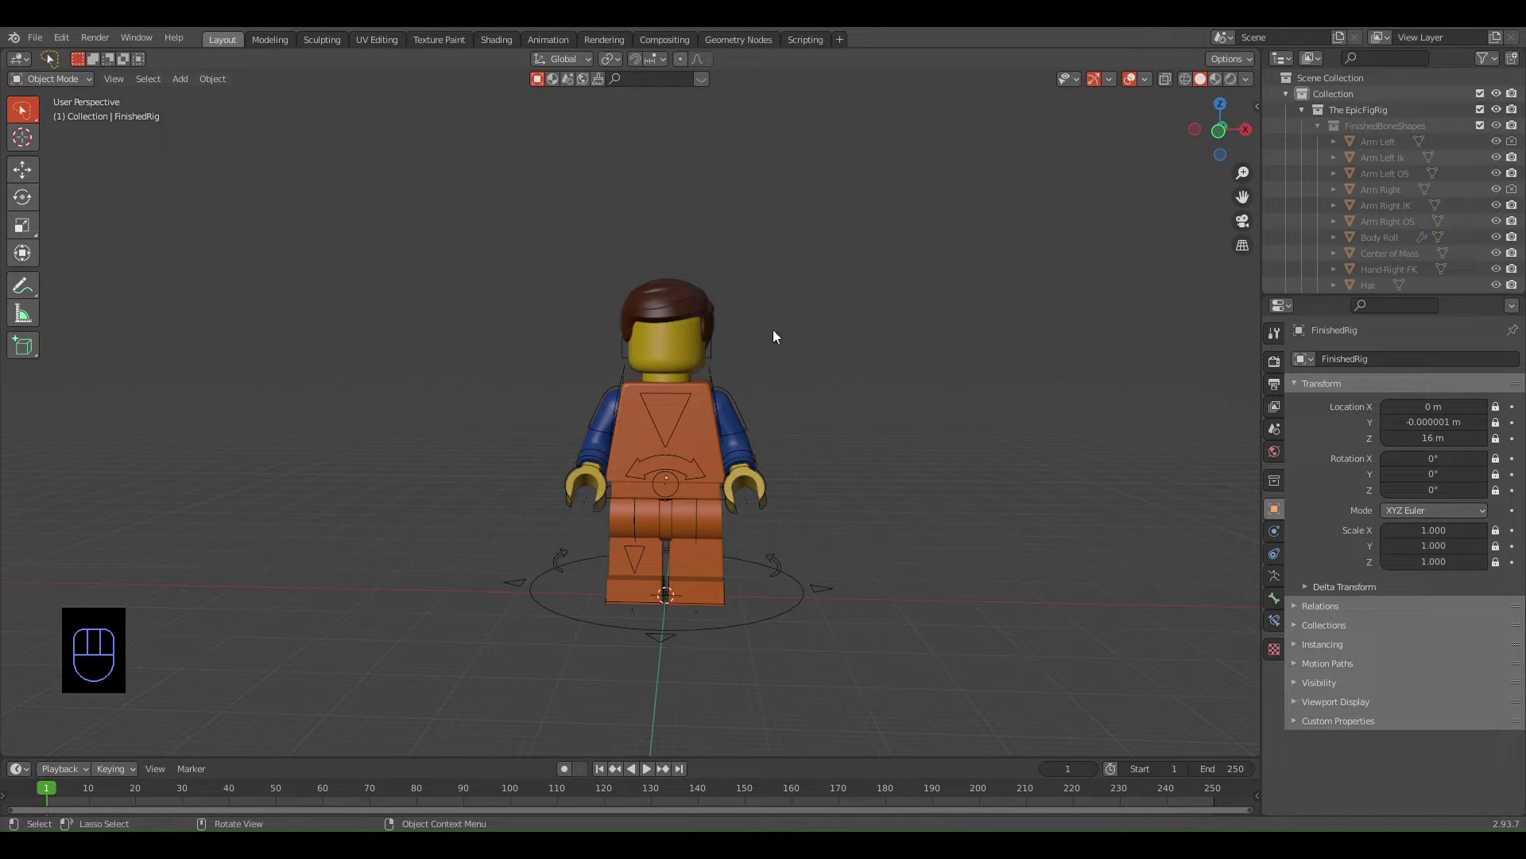
pyautogui.moveTo(837, 504)
pyautogui.mouseDown(button='middle')
pyautogui.moveTo(884, 472)
pyautogui.moveTo(832, 460)
pyautogui.moveTo(1054, 452)
pyautogui.moveTo(618, 531)
pyautogui.moveTo(1002, 501)
pyautogui.mouseUp(button='middle')
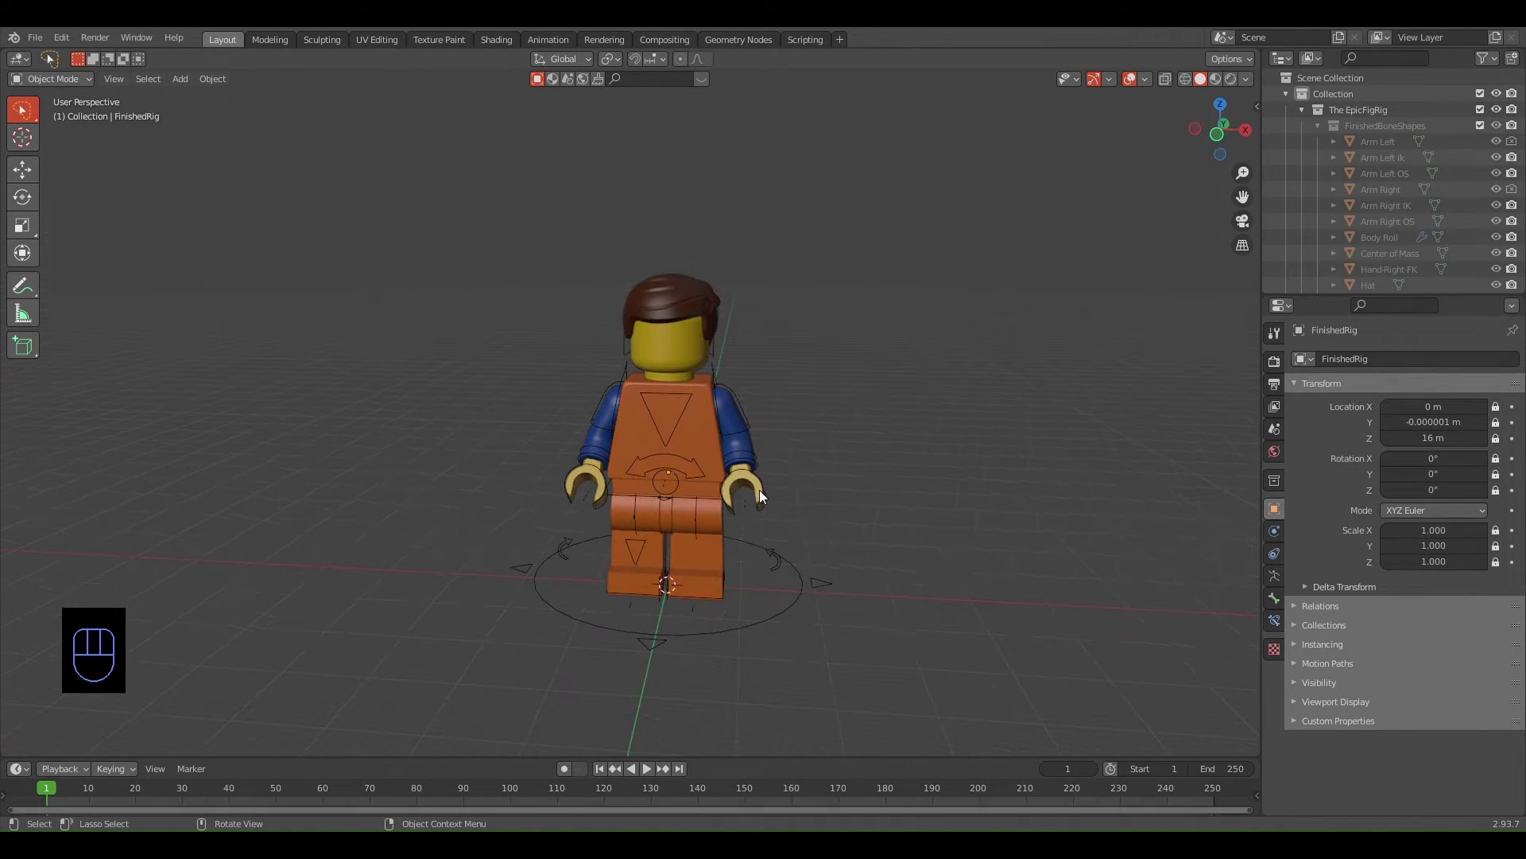
pyautogui.moveTo(863, 358)
pyautogui.mouseDown(button='middle')
pyautogui.moveTo(751, 306)
pyautogui.moveTo(875, 340)
pyautogui.moveTo(1200, 347)
pyautogui.moveTo(928, 364)
pyautogui.moveTo(990, 337)
pyautogui.mouseUp(button='middle')
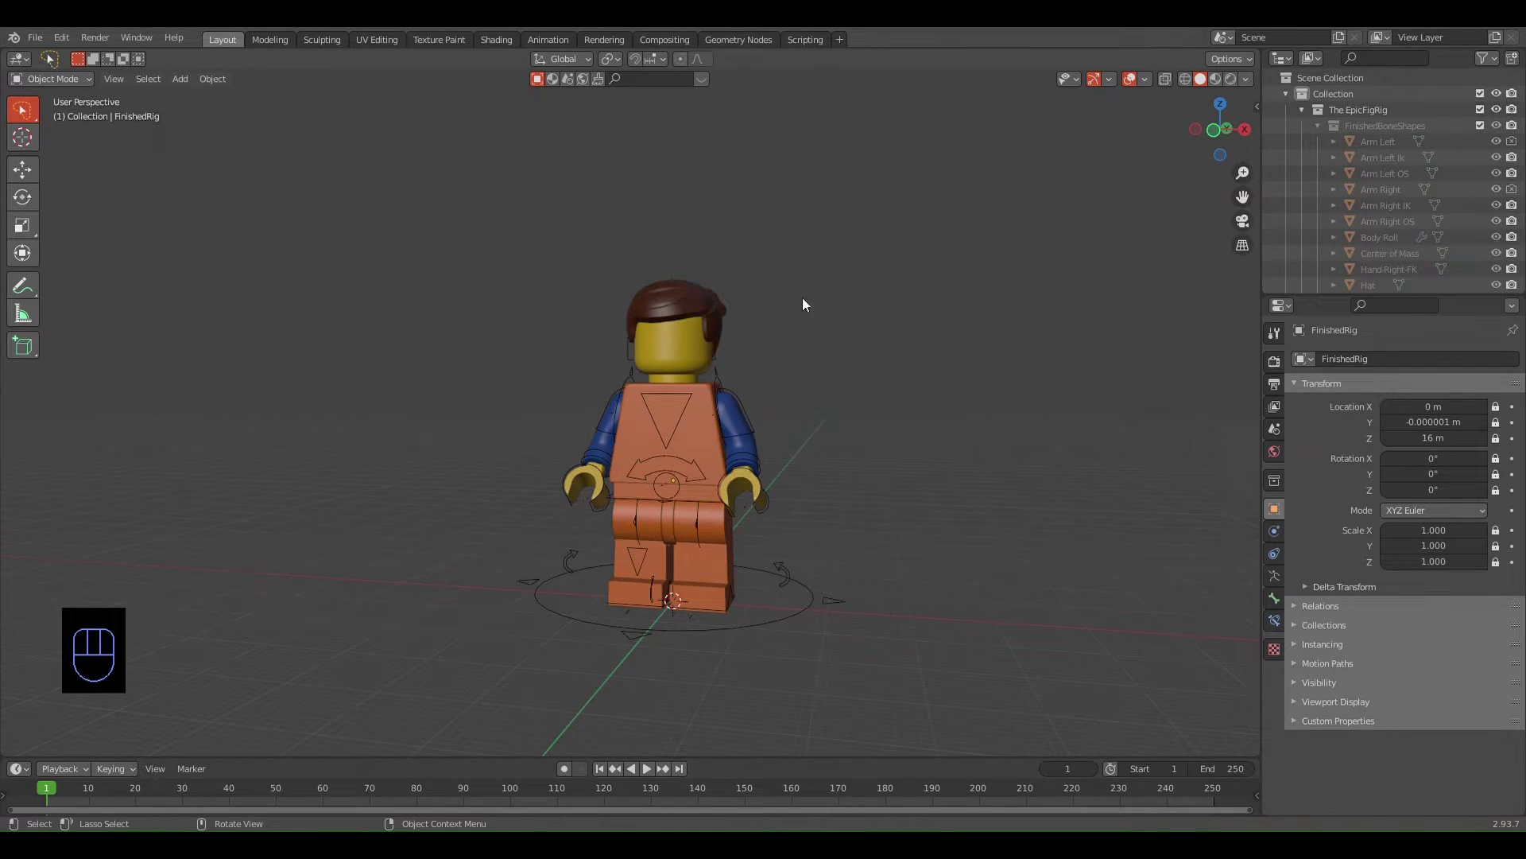
pyautogui.click(708, 297)
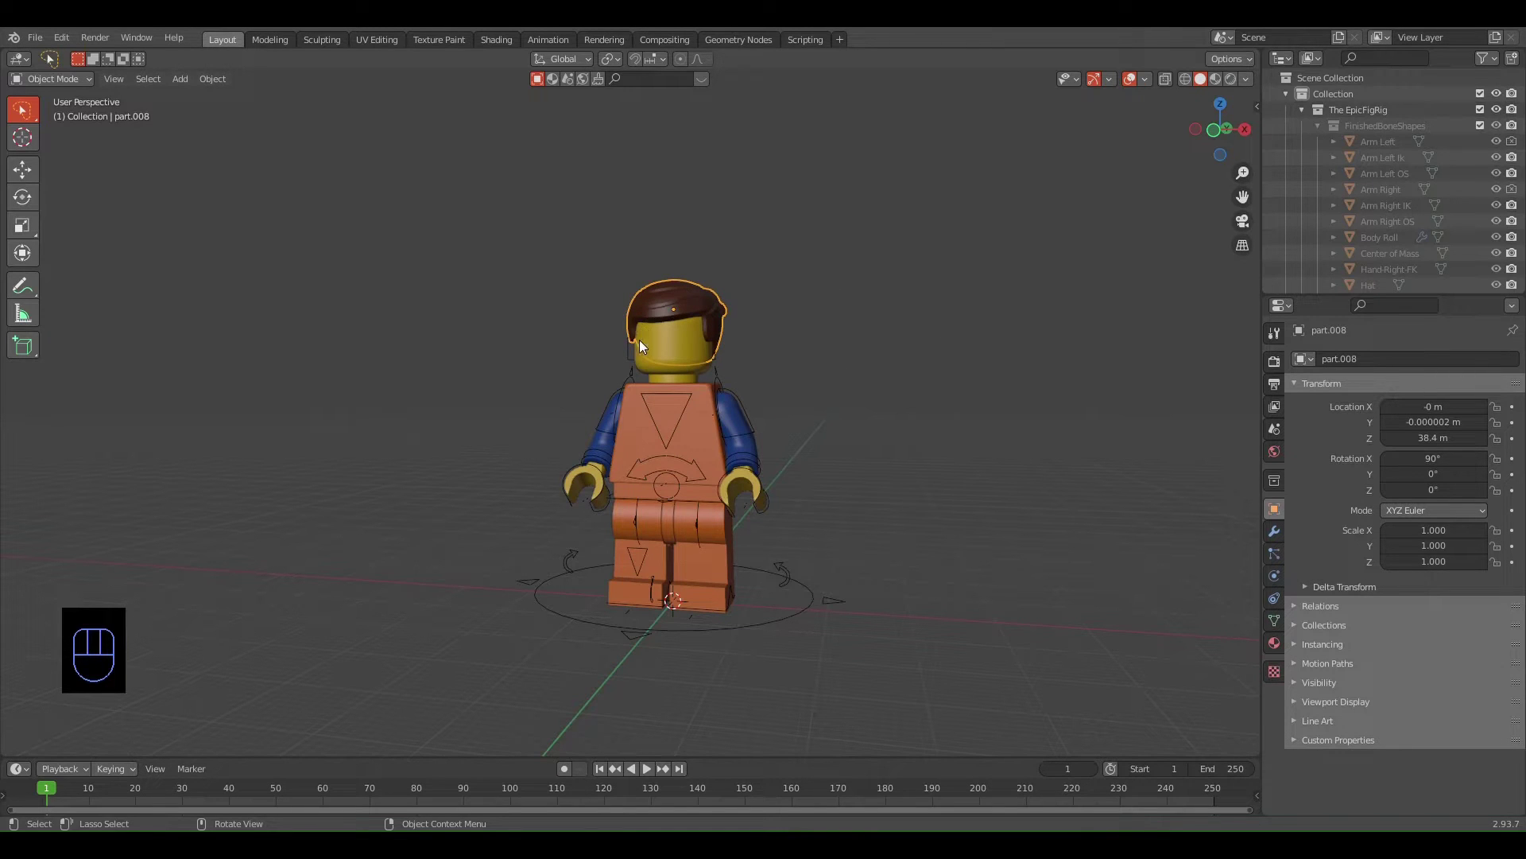
pyautogui.moveTo(814, 274)
pyautogui.mouseDown(button='middle')
pyautogui.moveTo(919, 364)
pyautogui.moveTo(532, 351)
pyautogui.moveTo(79, 374)
pyautogui.moveTo(374, 386)
pyautogui.moveTo(417, 361)
pyautogui.moveTo(356, 356)
pyautogui.mouseUp(button='middle')
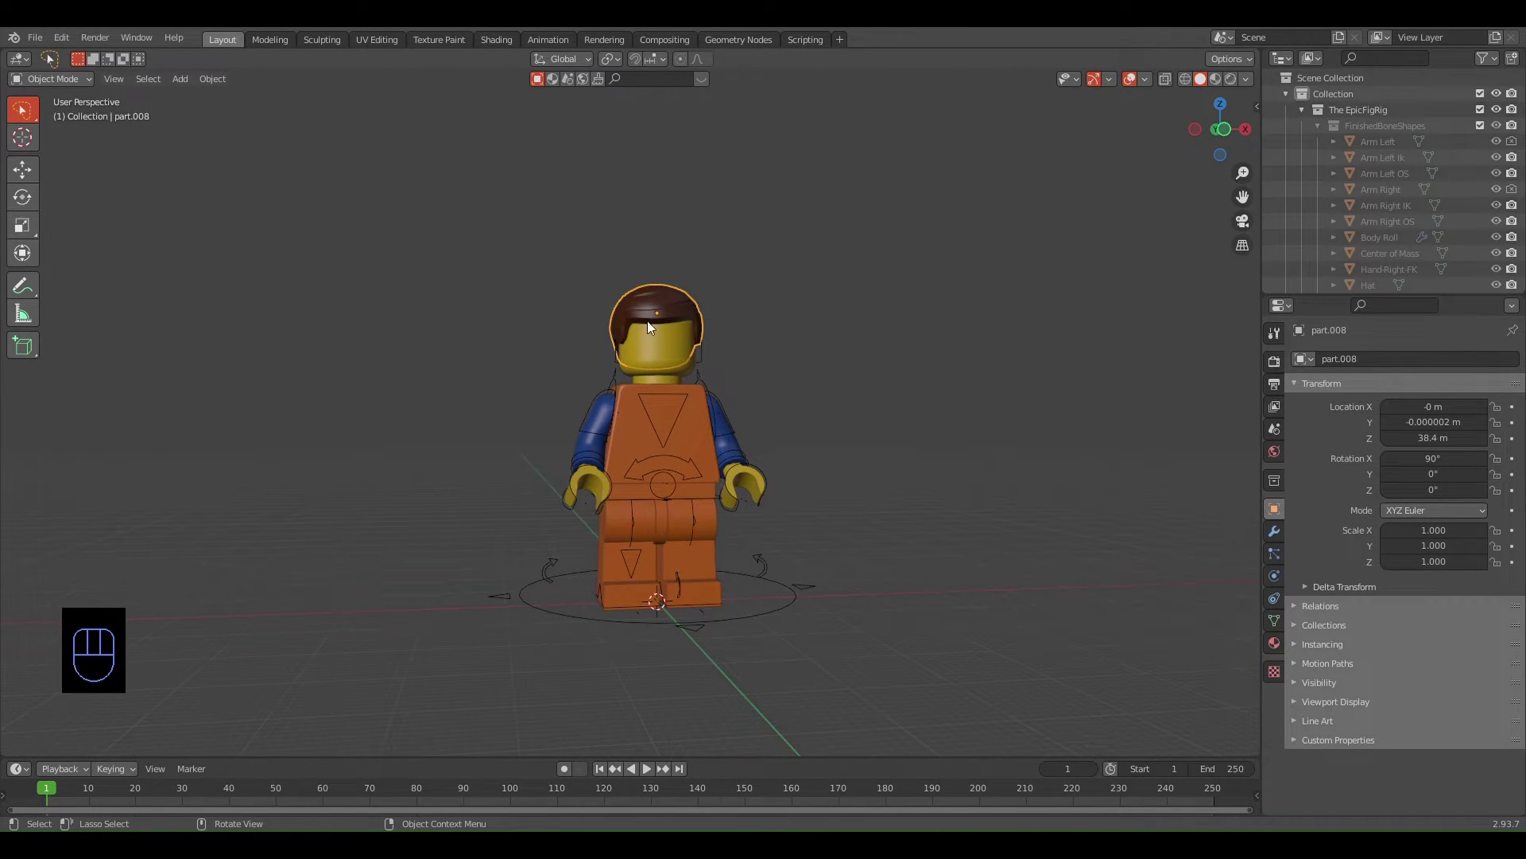
pyautogui.moveTo(666, 231)
pyautogui.mouseDown(button='middle')
pyautogui.moveTo(794, 255)
pyautogui.moveTo(666, 321)
pyautogui.mouseUp(button='middle')
pyautogui.press('shift')
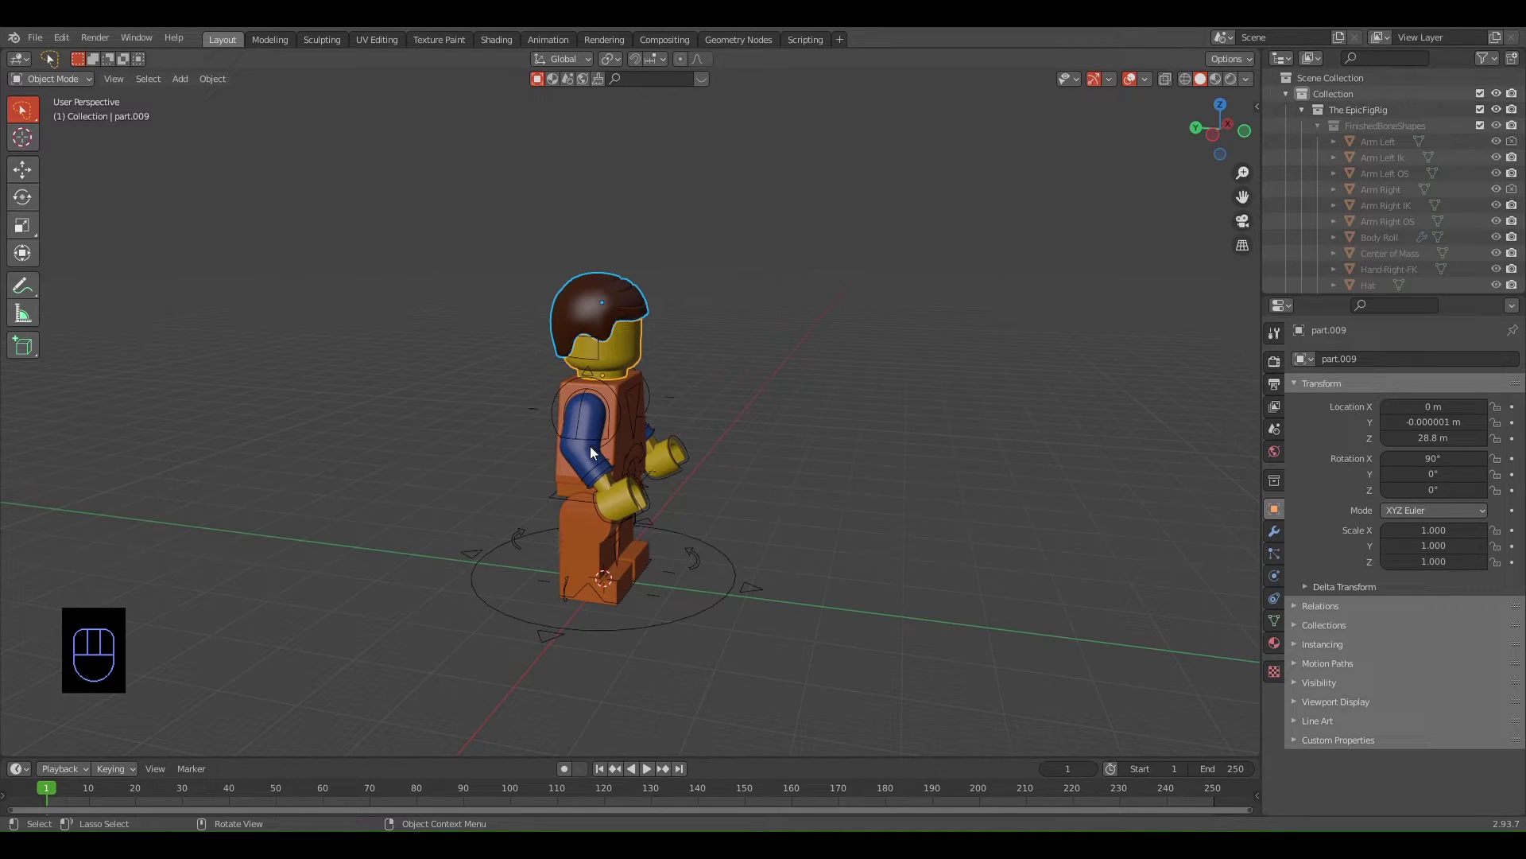
pyautogui.hotkey('ctrl', 'p')
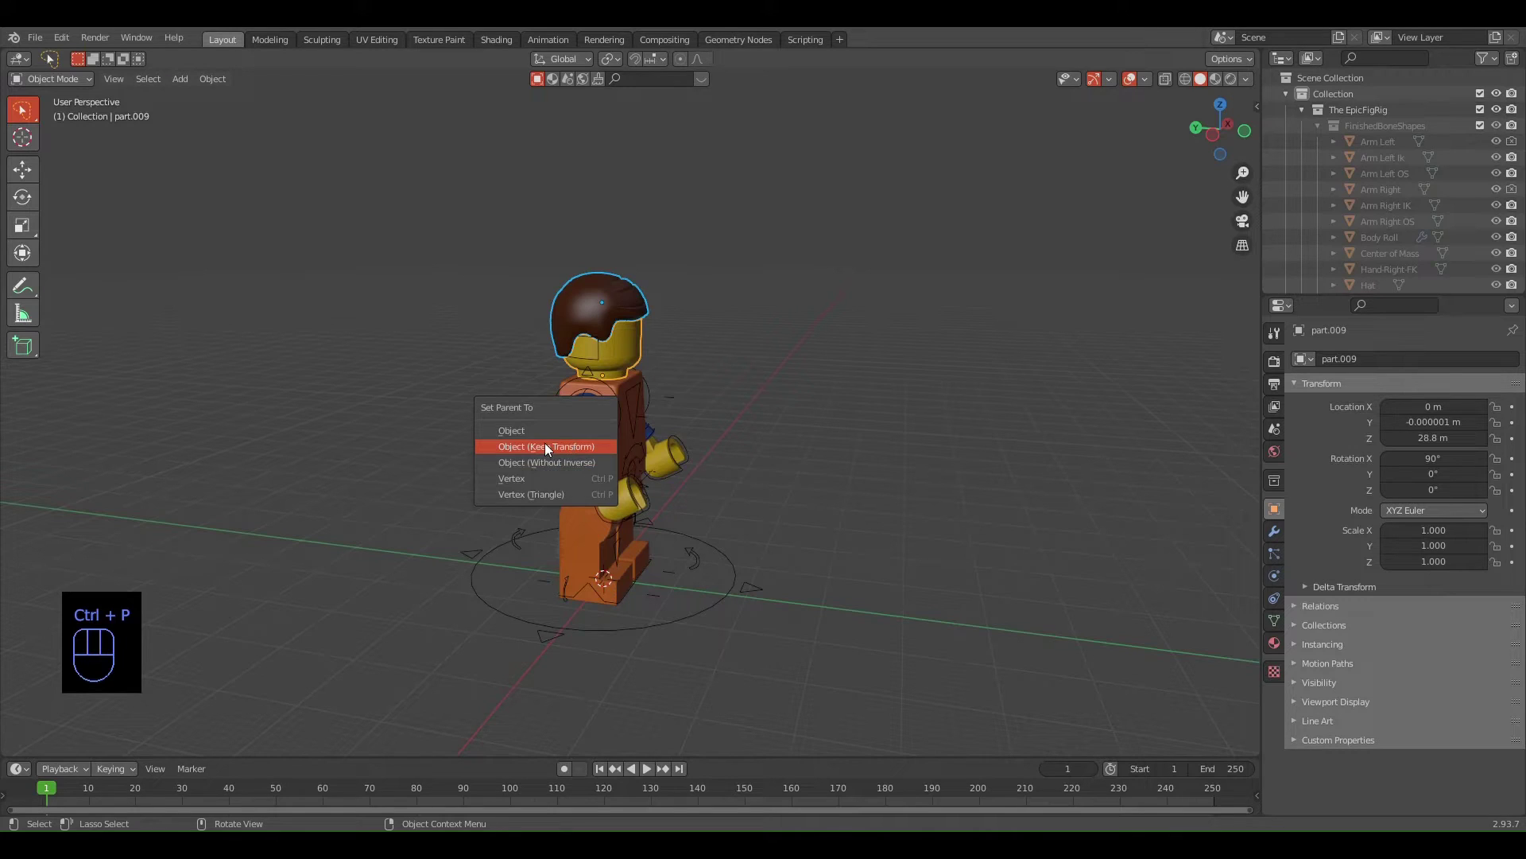
pyautogui.click(546, 442)
pyautogui.moveTo(656, 351)
pyautogui.mouseDown(button='middle')
pyautogui.moveTo(834, 374)
pyautogui.moveTo(731, 355)
pyautogui.mouseUp(button='middle')
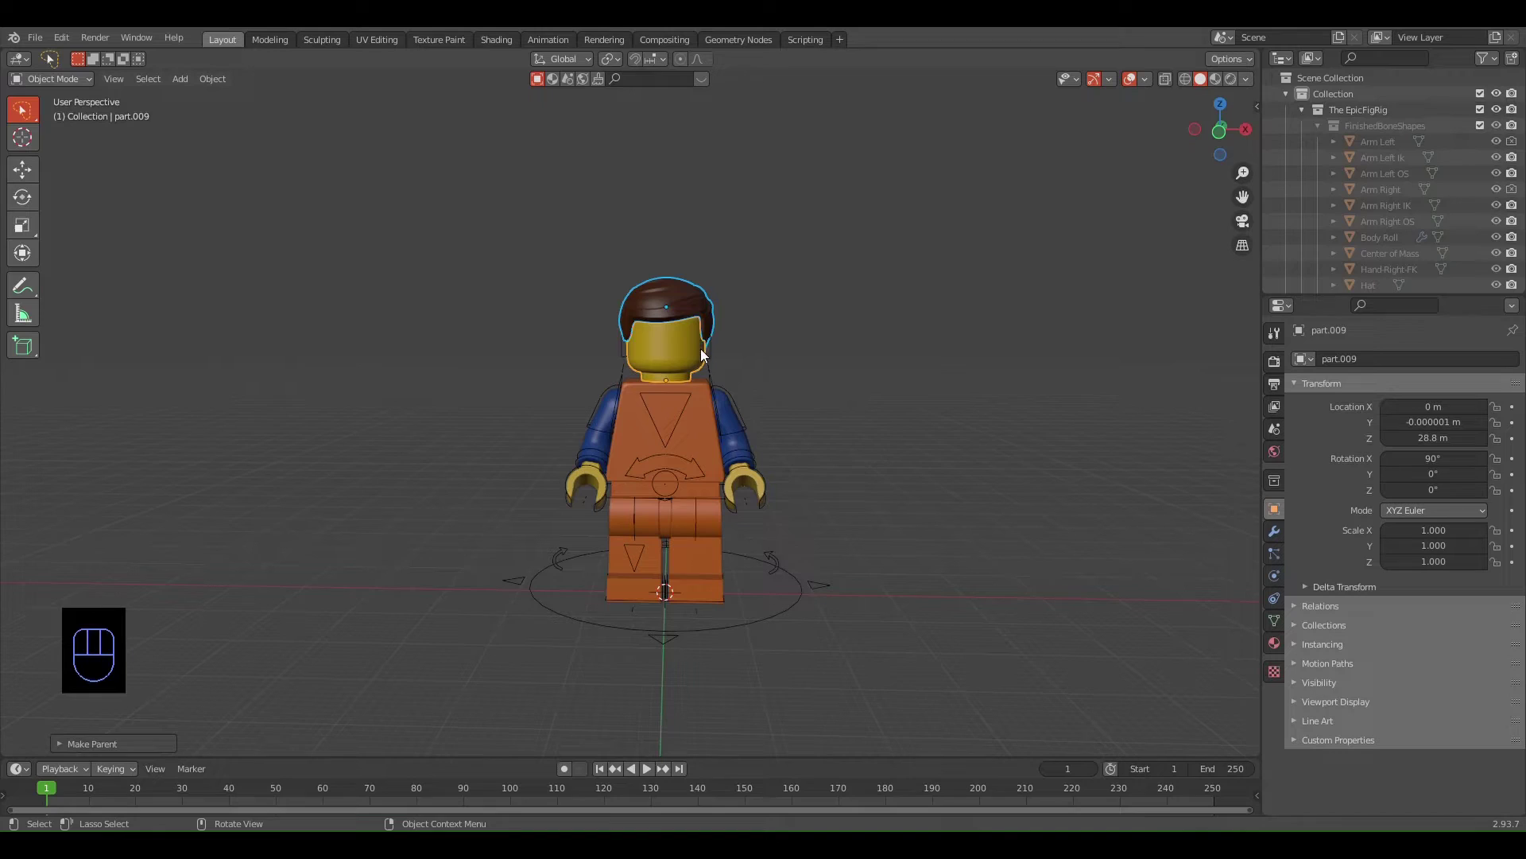
pyautogui.hotkey('ctrl', 'p')
pyautogui.click(746, 350)
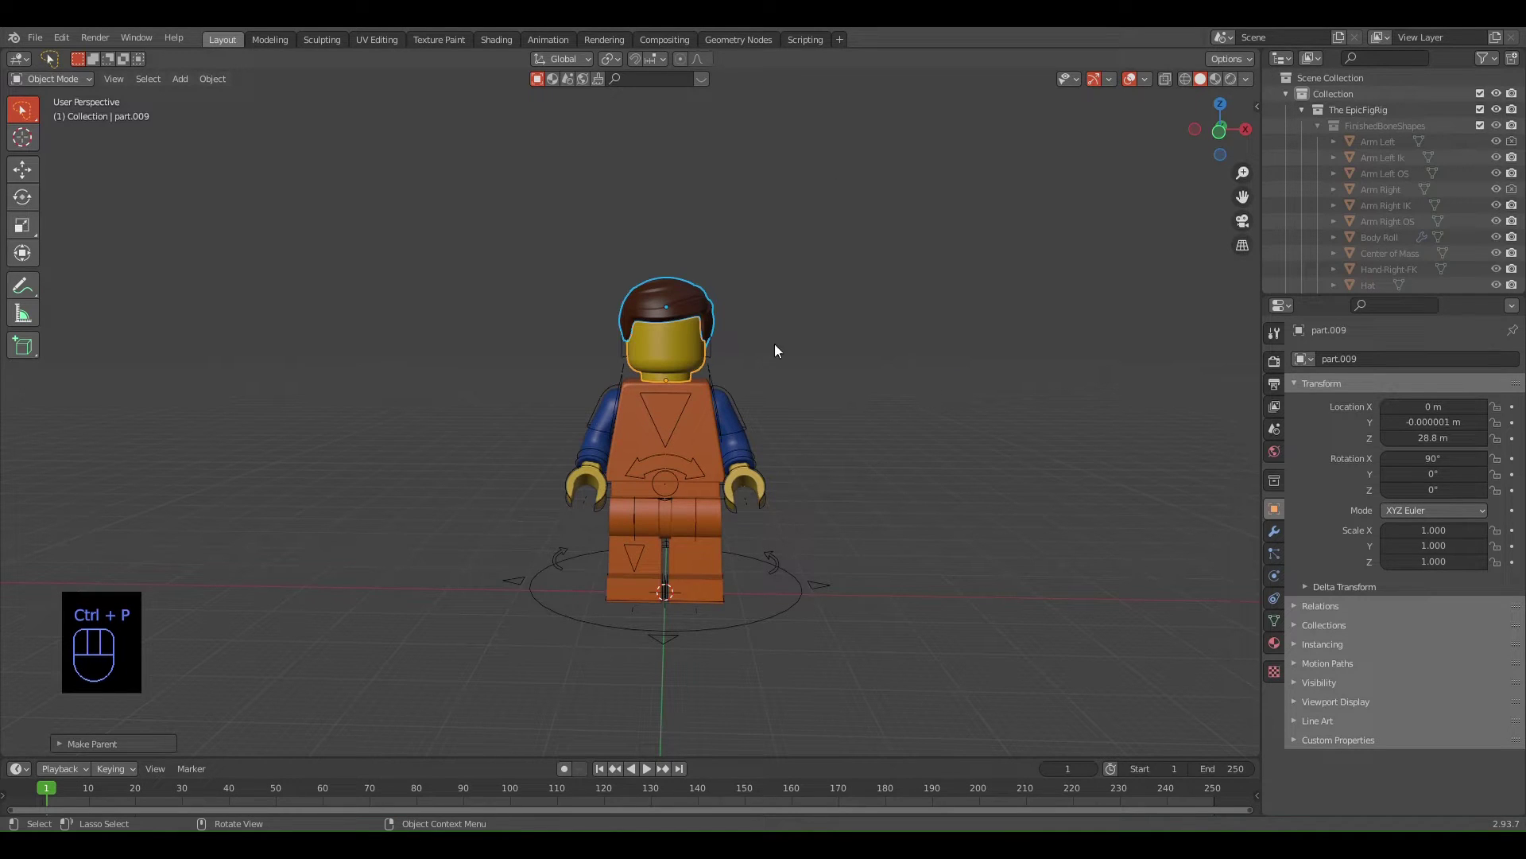
pyautogui.press('g')
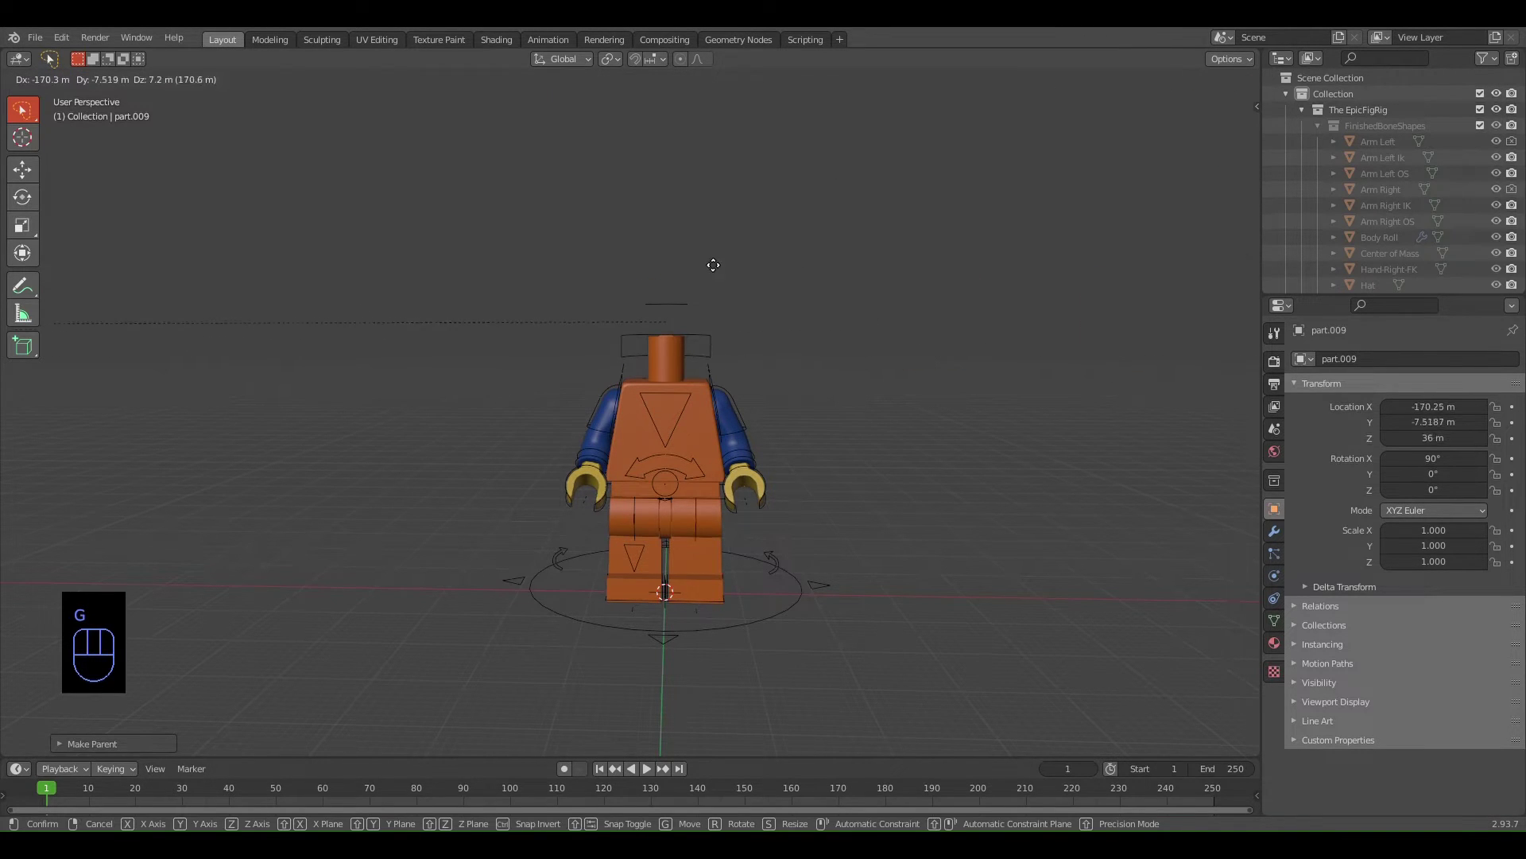
pyautogui.click(1066, 293)
pyautogui.hotkey('ctrl', 'z')
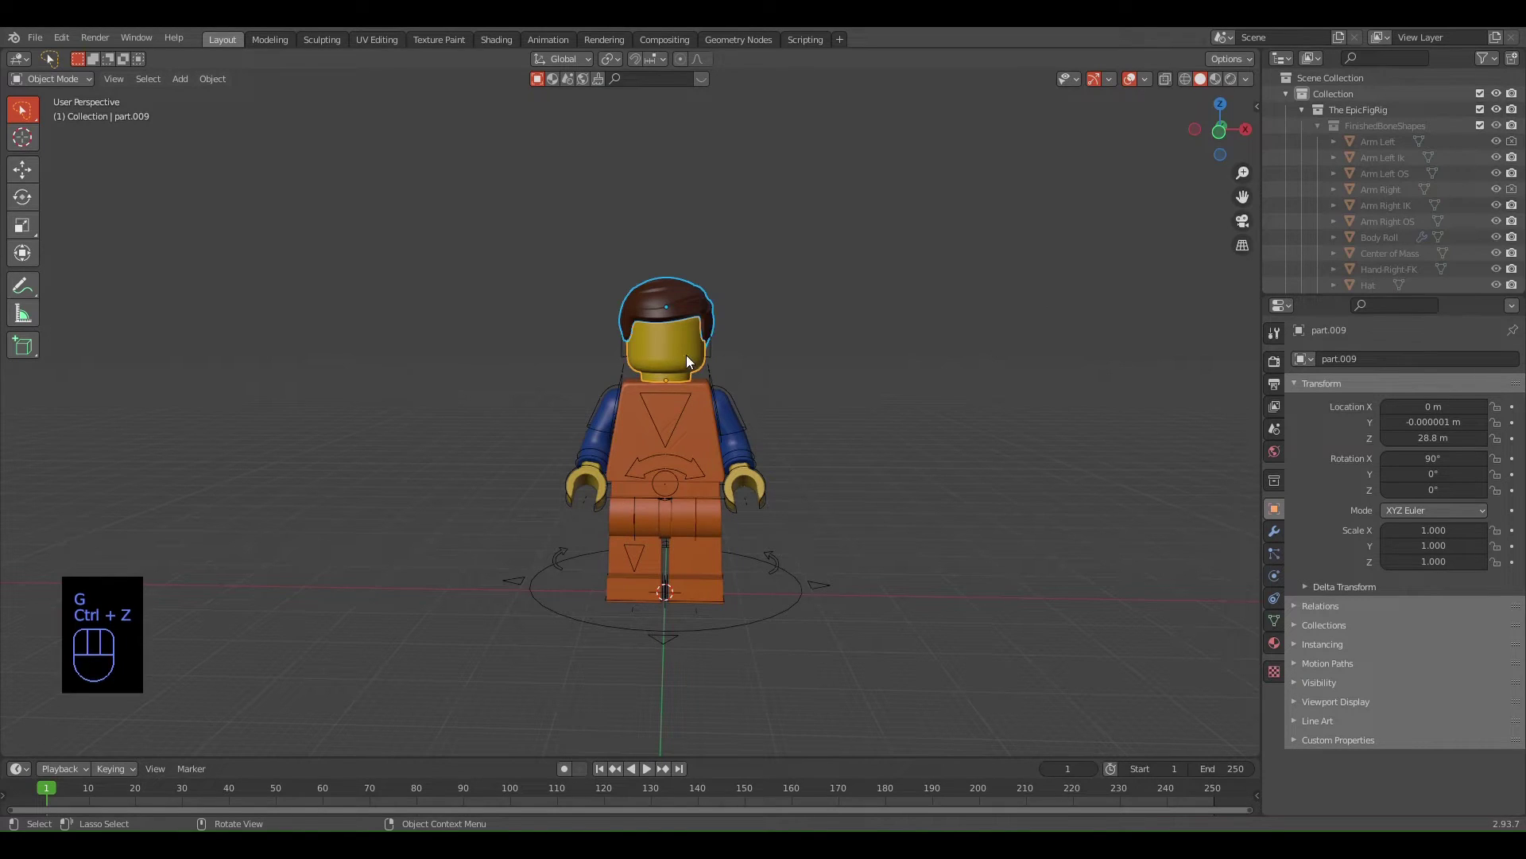
pyautogui.press('g')
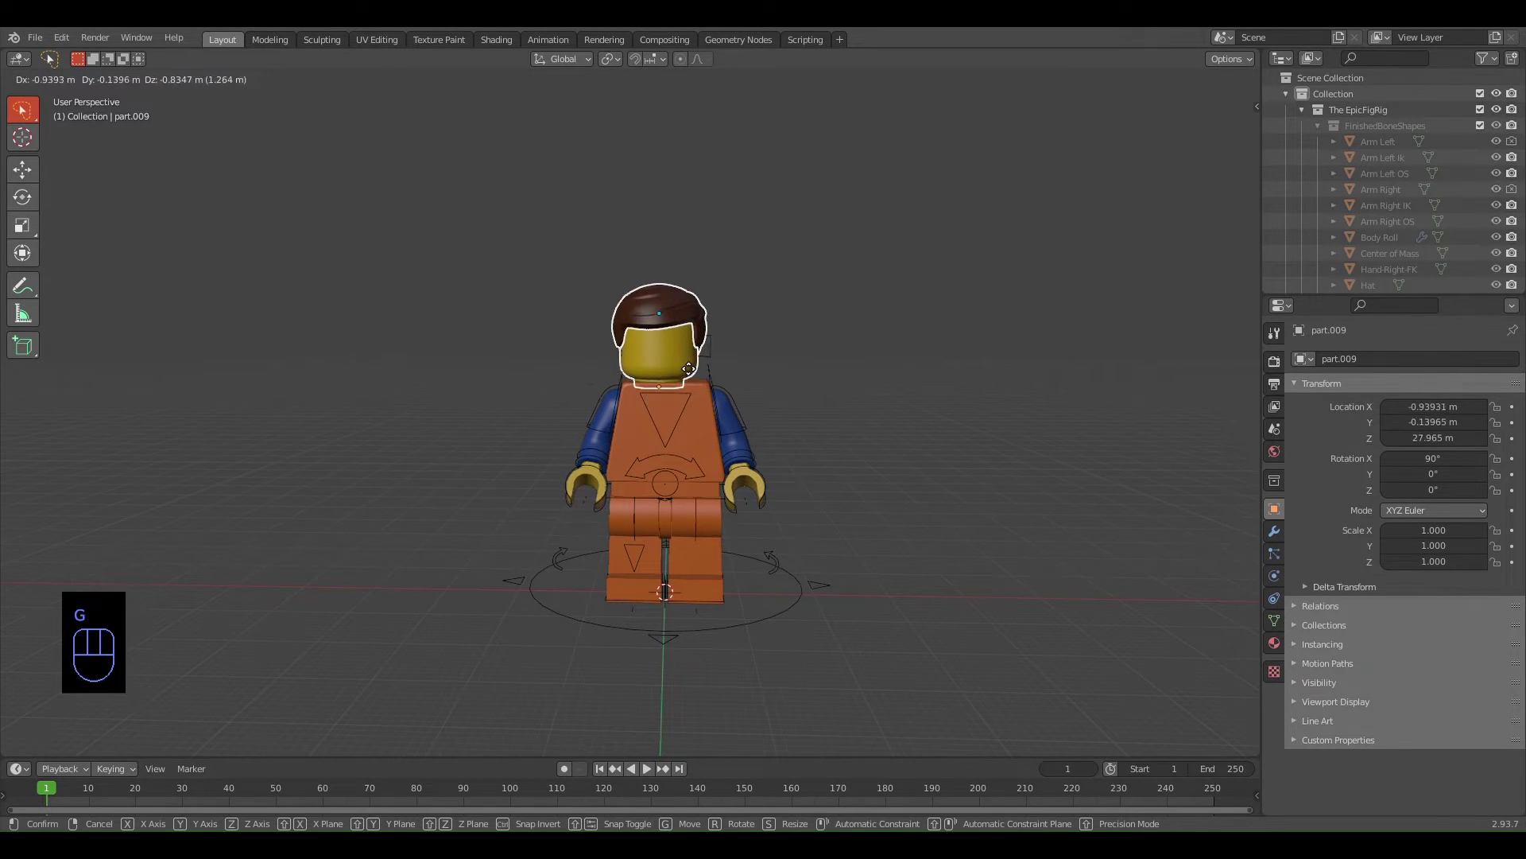
pyautogui.click(693, 359)
pyautogui.hotkey('ctrl', 'z')
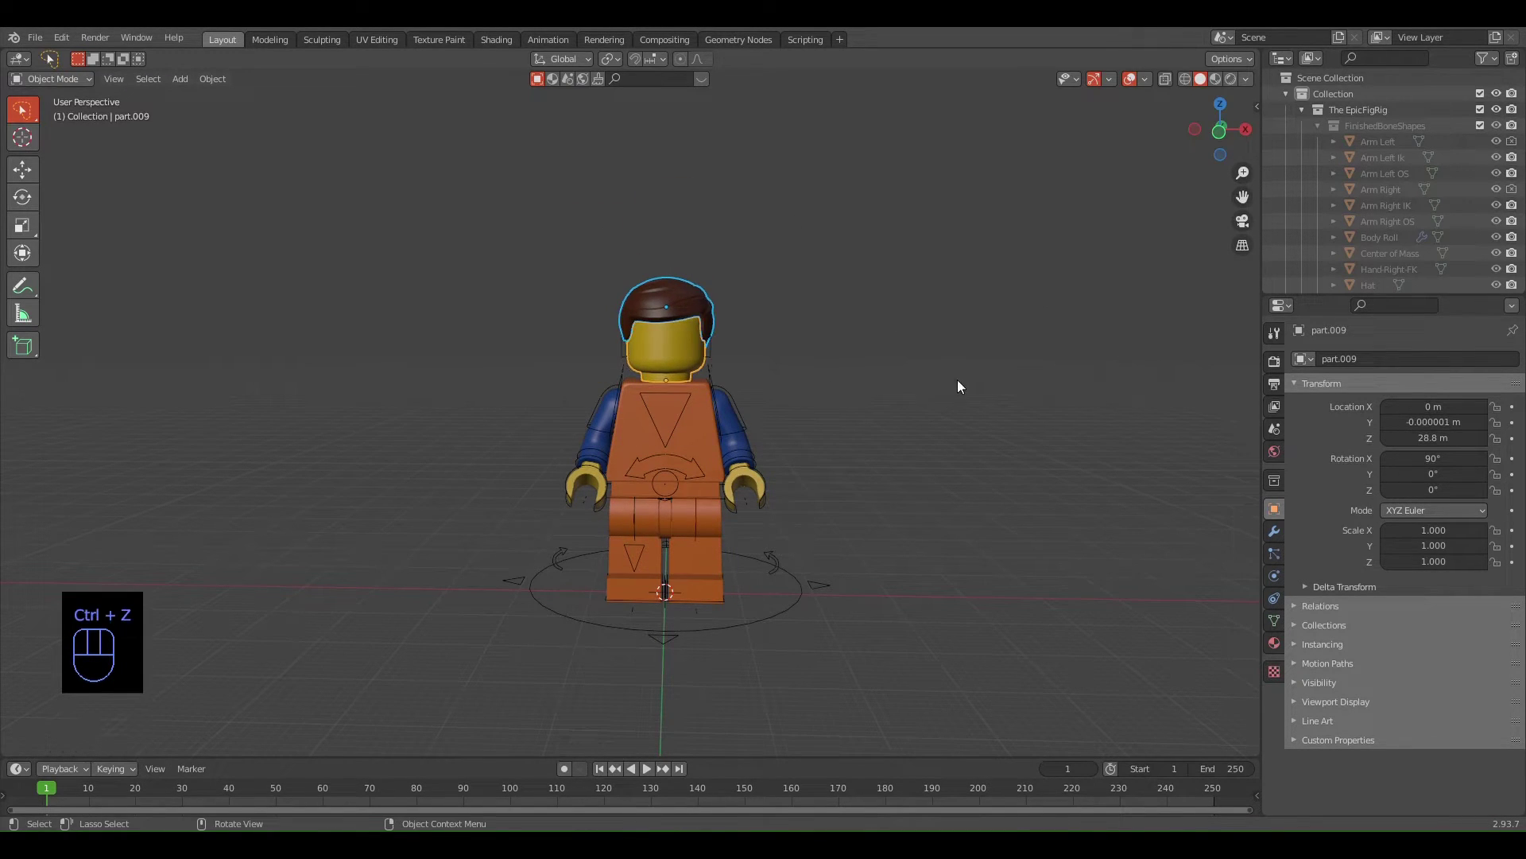
pyautogui.moveTo(959, 387)
pyautogui.mouseDown(button='middle')
pyautogui.moveTo(841, 382)
pyautogui.moveTo(1028, 378)
pyautogui.moveTo(811, 528)
pyautogui.moveTo(763, 606)
pyautogui.mouseUp(button='middle')
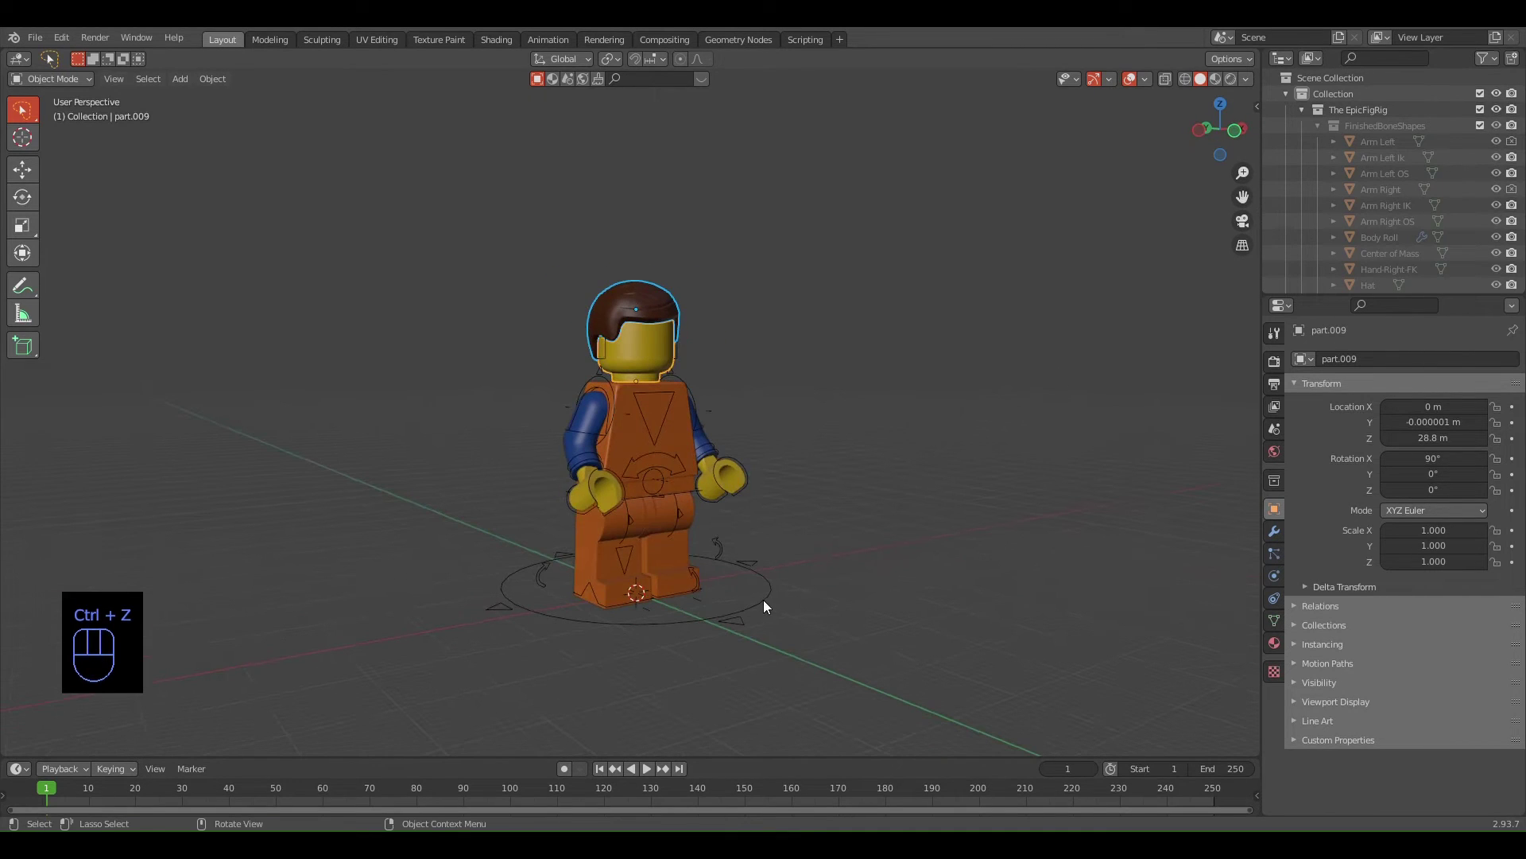
# Unlock FinishedRig's scale and set Scale X, Y and Z together to 0.160
pyautogui.click(763, 599)
pyautogui.moveTo(1101, 499)
pyautogui.mouseDown(button='middle')
pyautogui.moveTo(912, 504)
pyautogui.moveTo(641, 605)
pyautogui.mouseUp(button='middle')
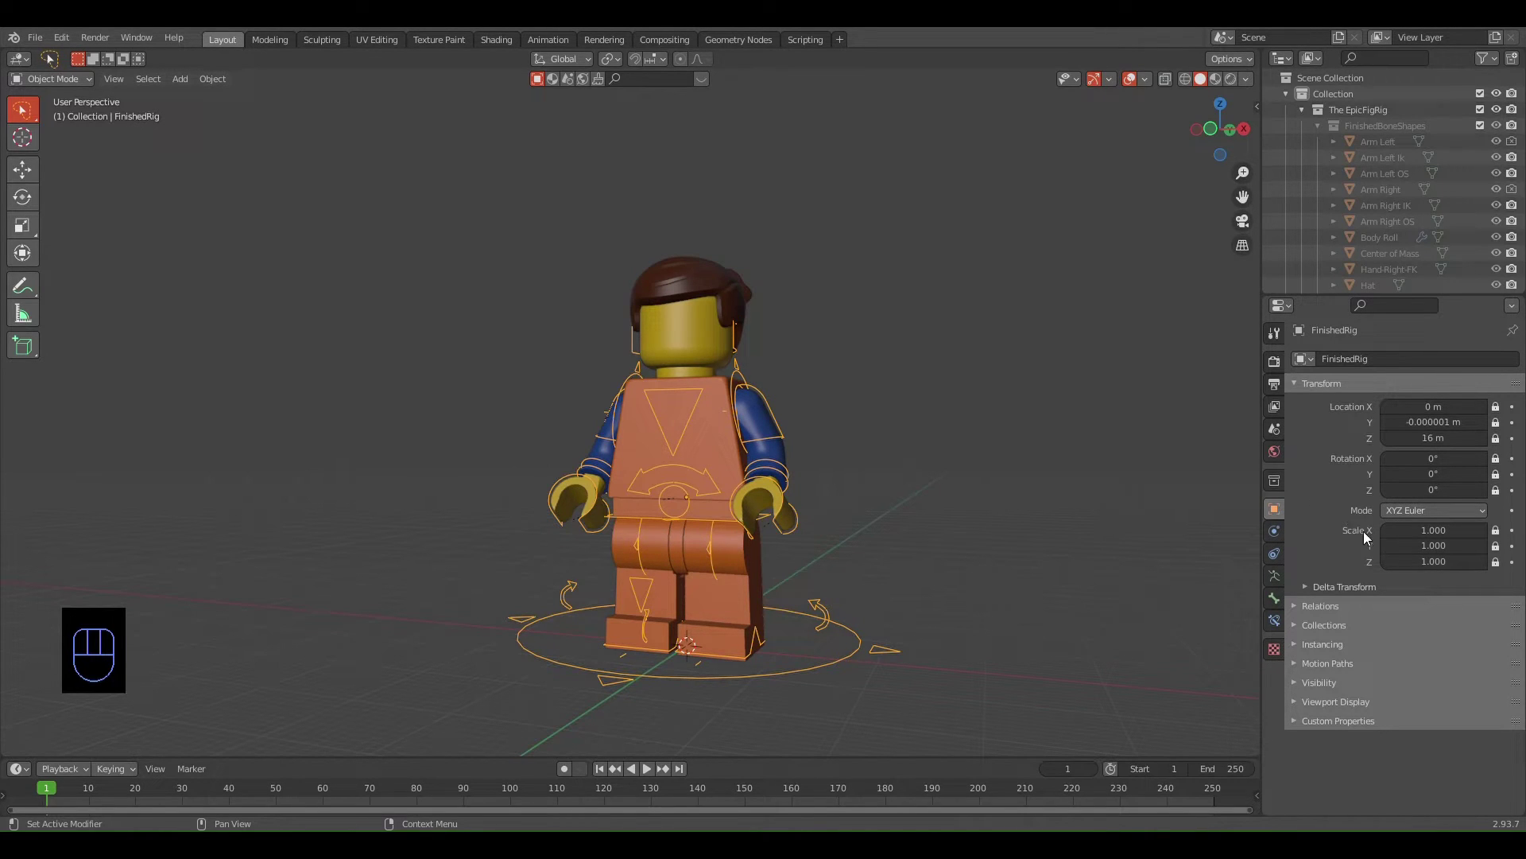
pyautogui.moveTo(1497, 530); pyautogui.dragTo(1496, 562)
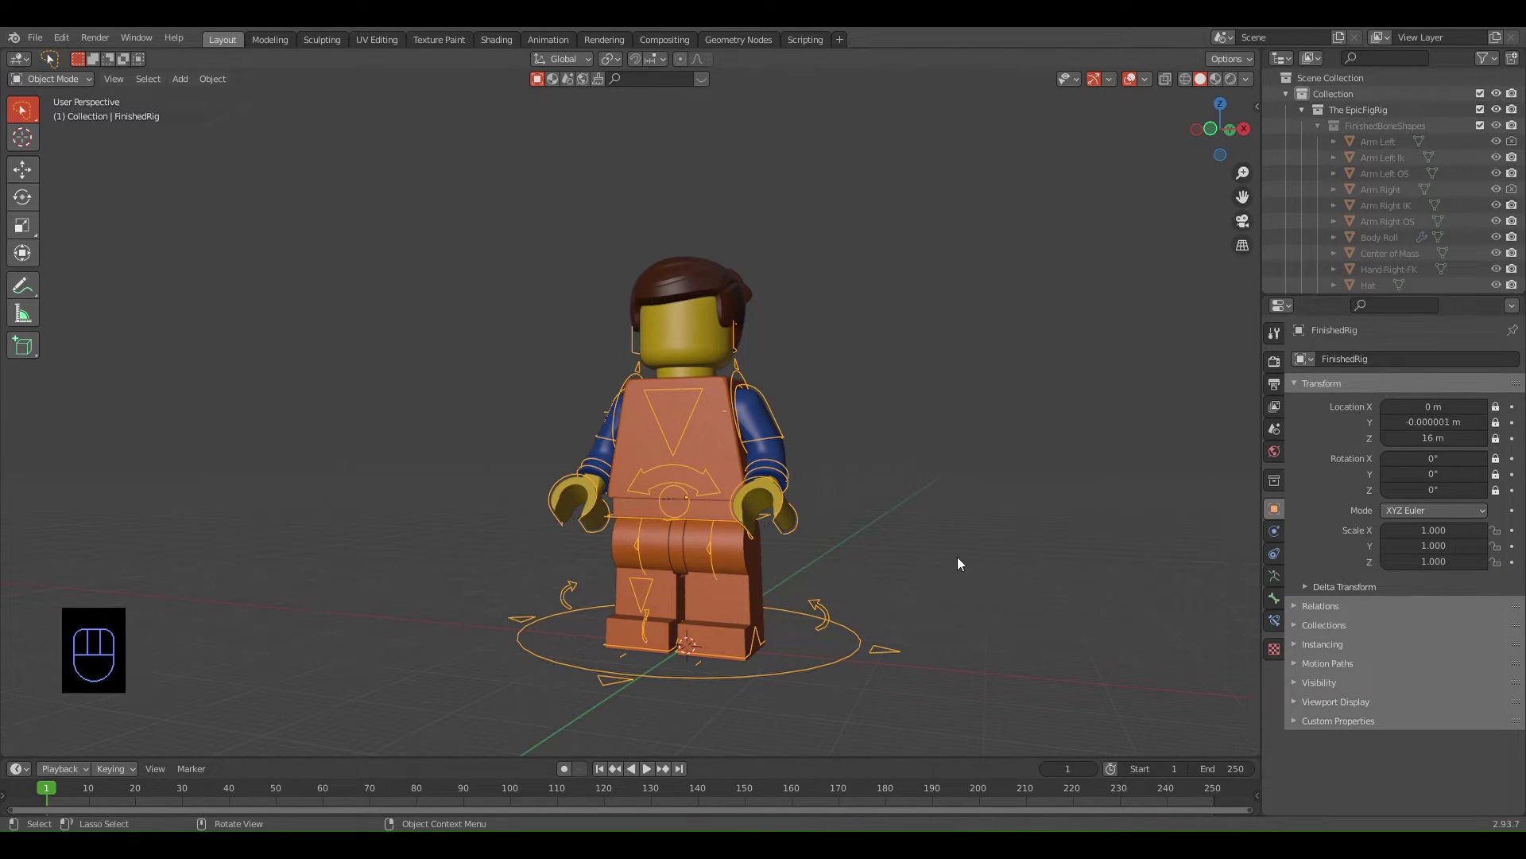
pyautogui.click(1435, 530)
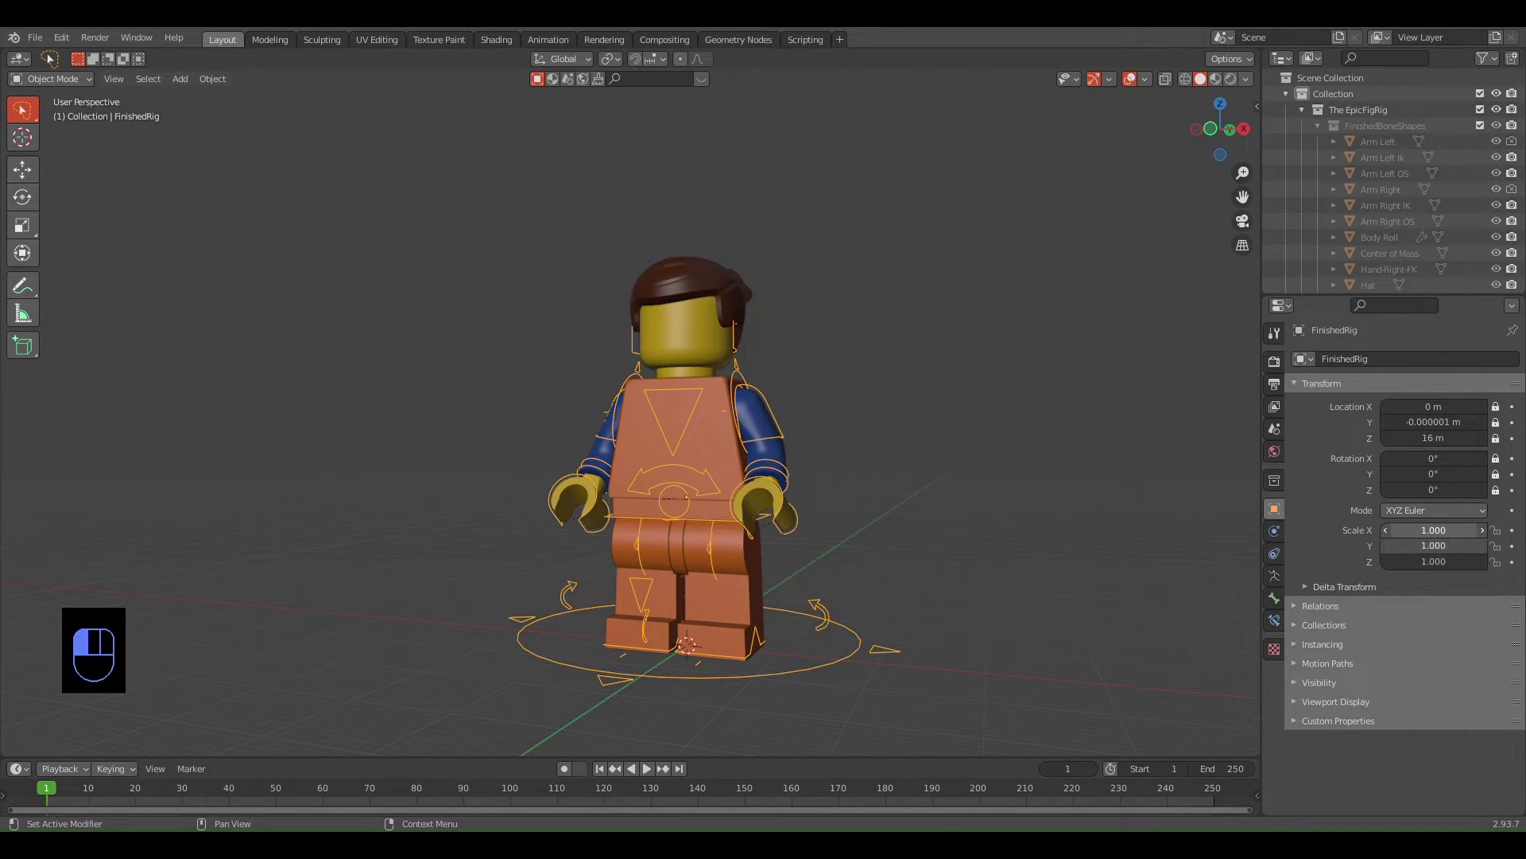
pyautogui.moveTo(1435, 530); pyautogui.dragTo(1435, 562)
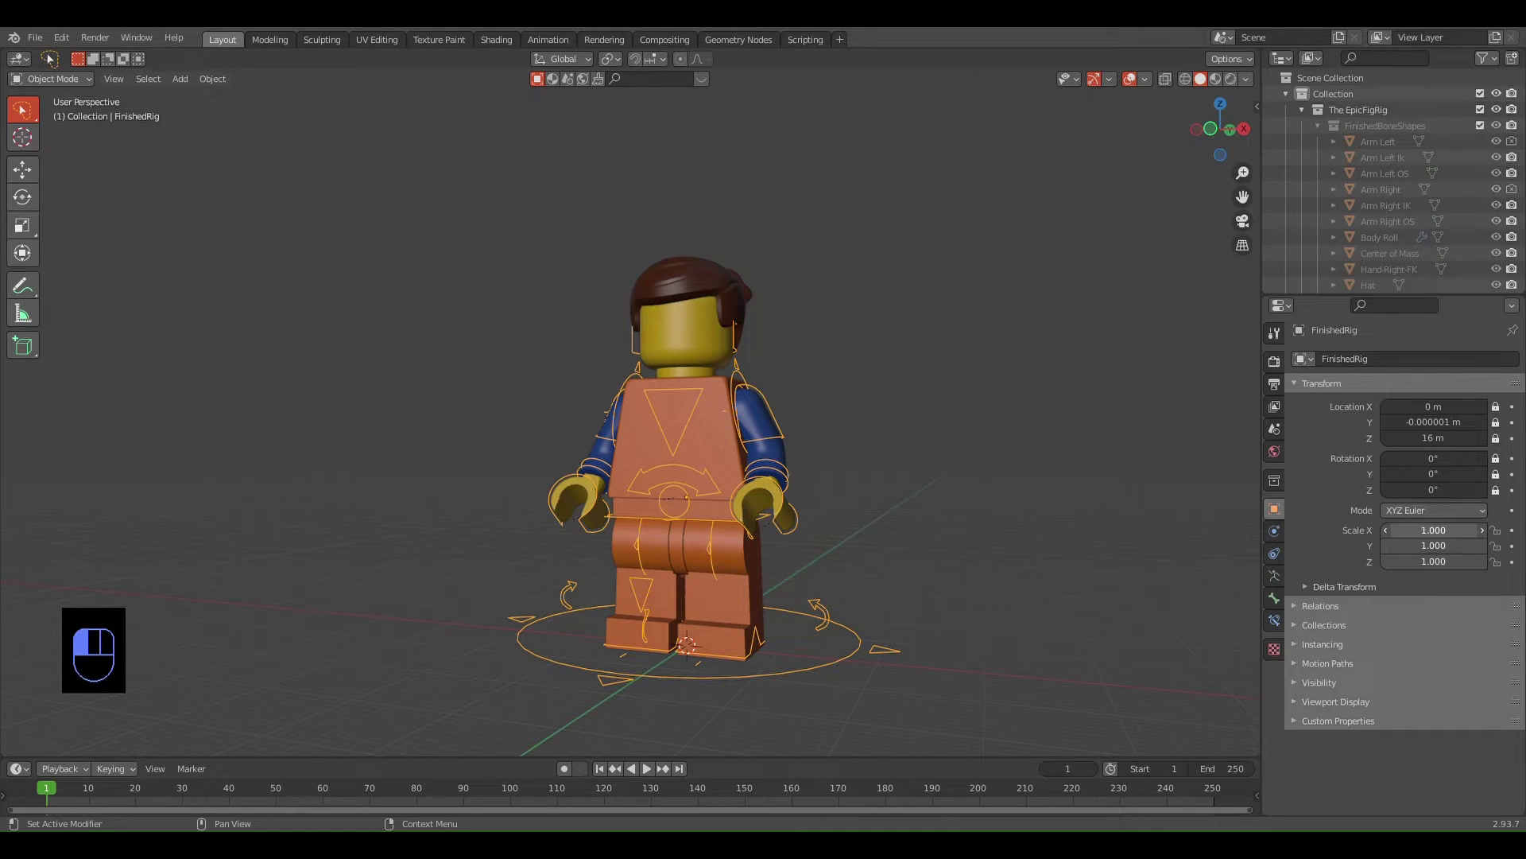
pyautogui.moveTo(1434, 562); pyautogui.dragTo(1415, 531)
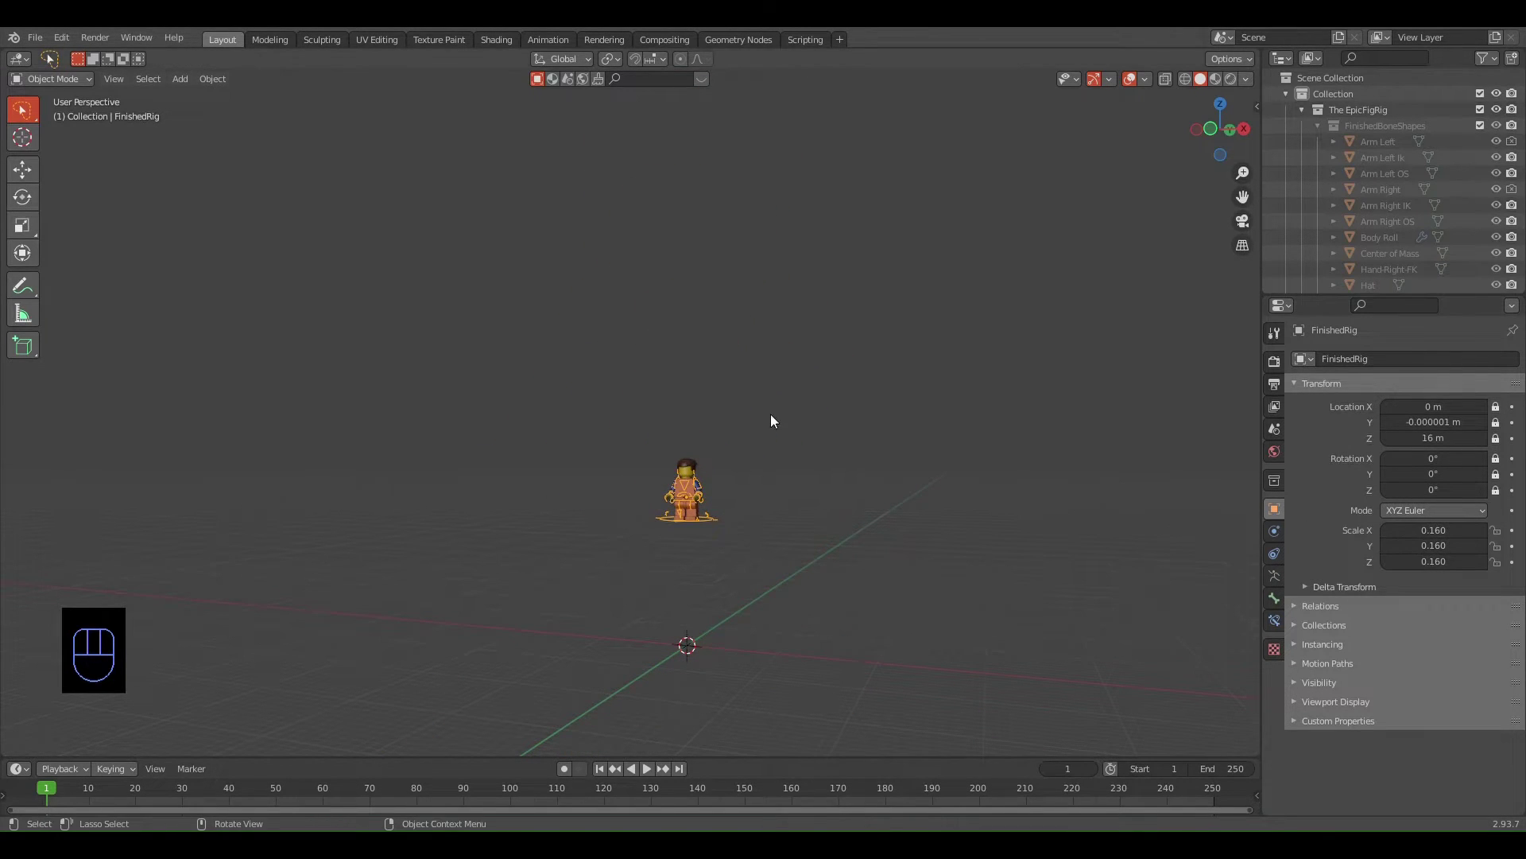
pyautogui.moveTo(770, 414)
pyautogui.mouseDown(button='middle')
pyautogui.moveTo(954, 405)
pyautogui.moveTo(803, 409)
pyautogui.mouseUp(button='middle')
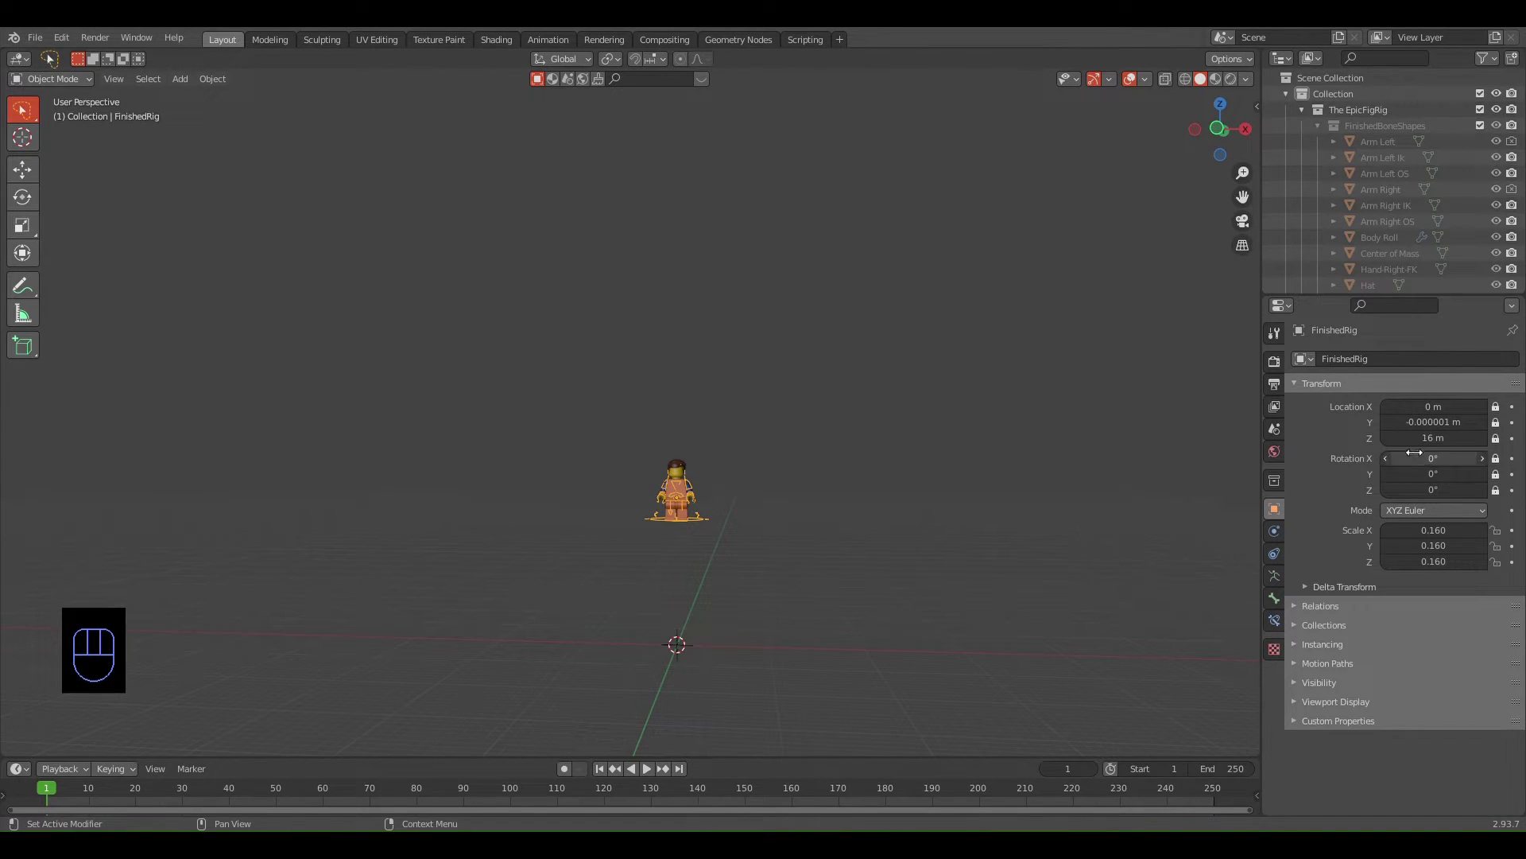
pyautogui.scroll(6, 763, 498)
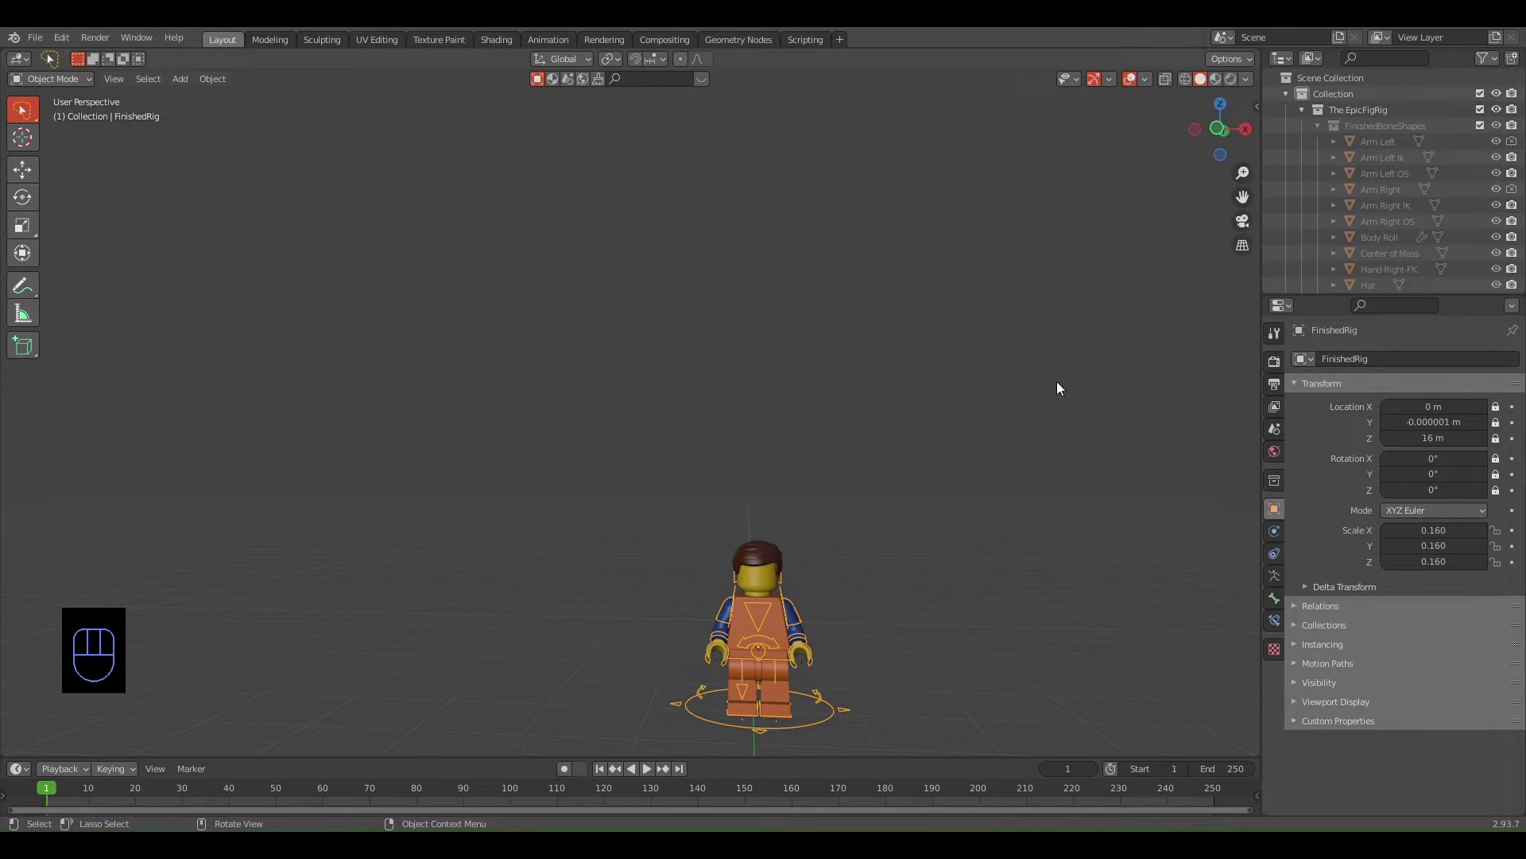
pyautogui.scroll(-4, 1056, 543)
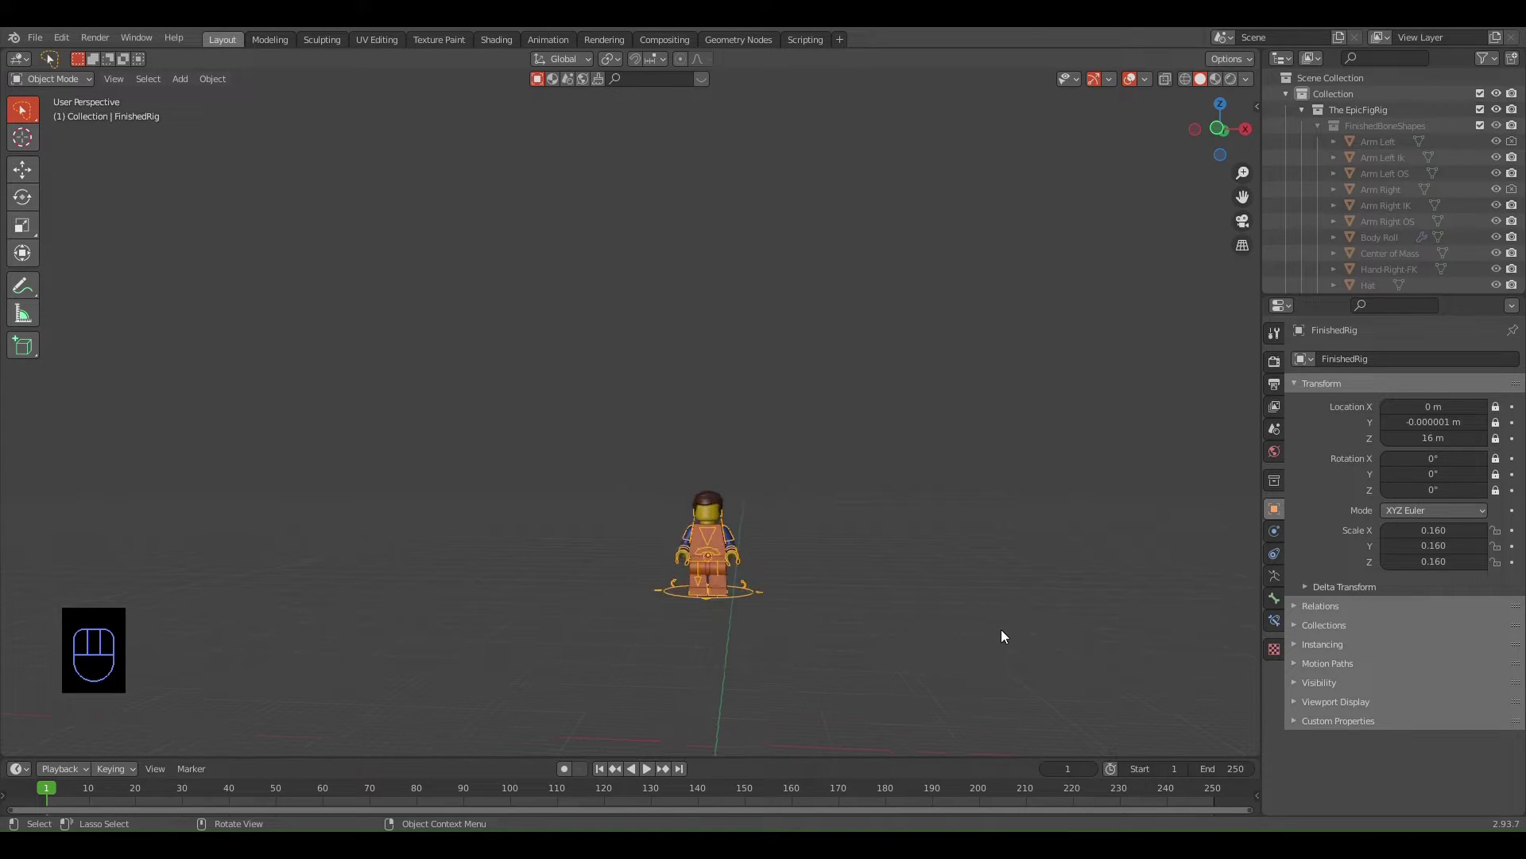
pyautogui.keyDown('shift'); pyautogui.moveTo(1001, 632); pyautogui.dragTo(1046, 380, button='middle'); pyautogui.keyUp('shift')
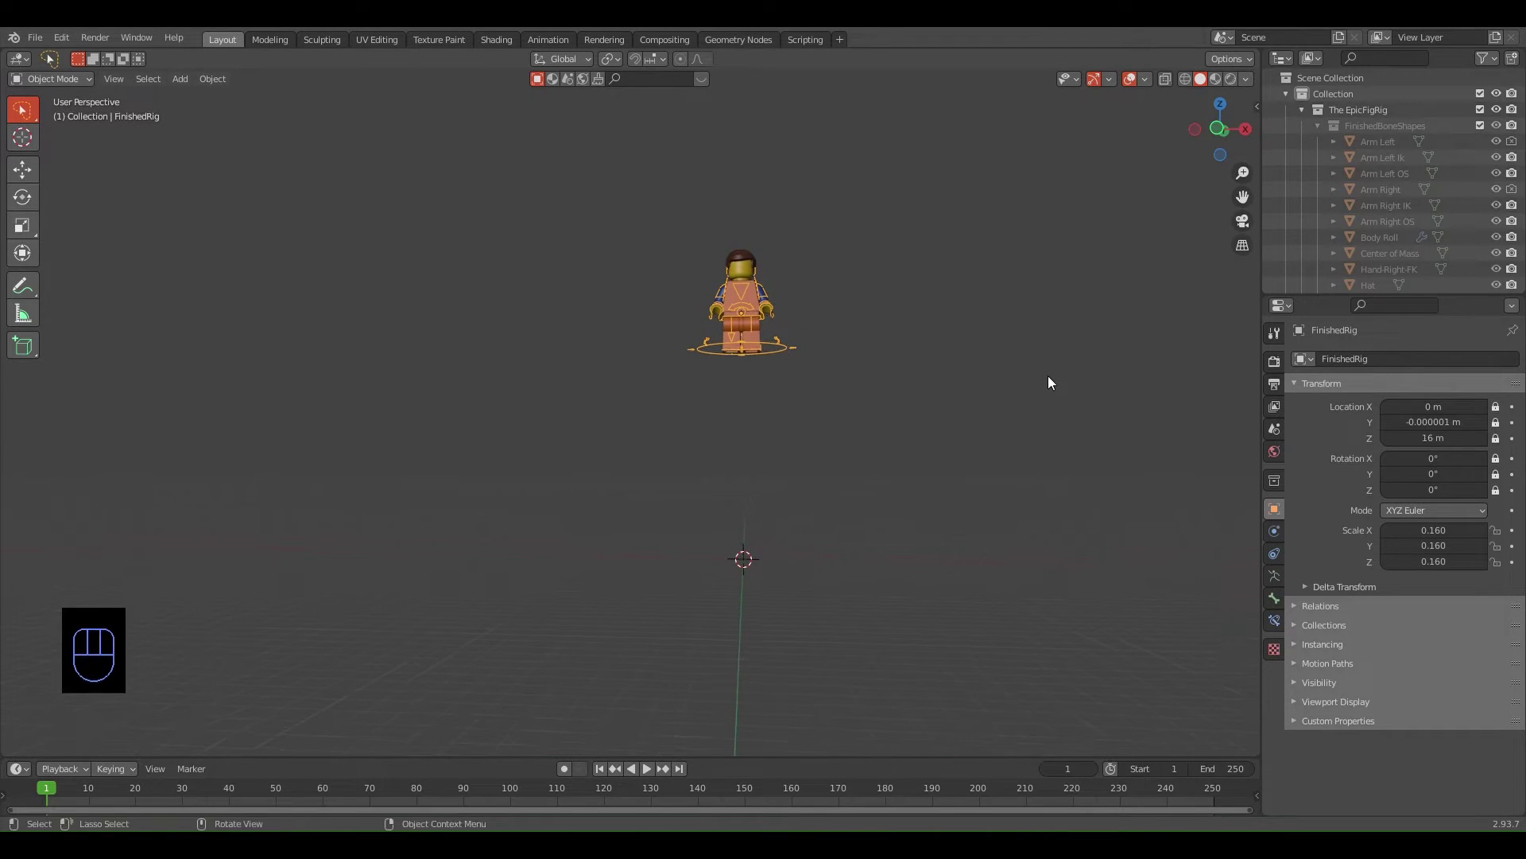
# In Pose Mode, move the MasterBone down about 13.4 m along Z so the feet reach the ground
pyautogui.hotkey('ctrl', 'Tab')
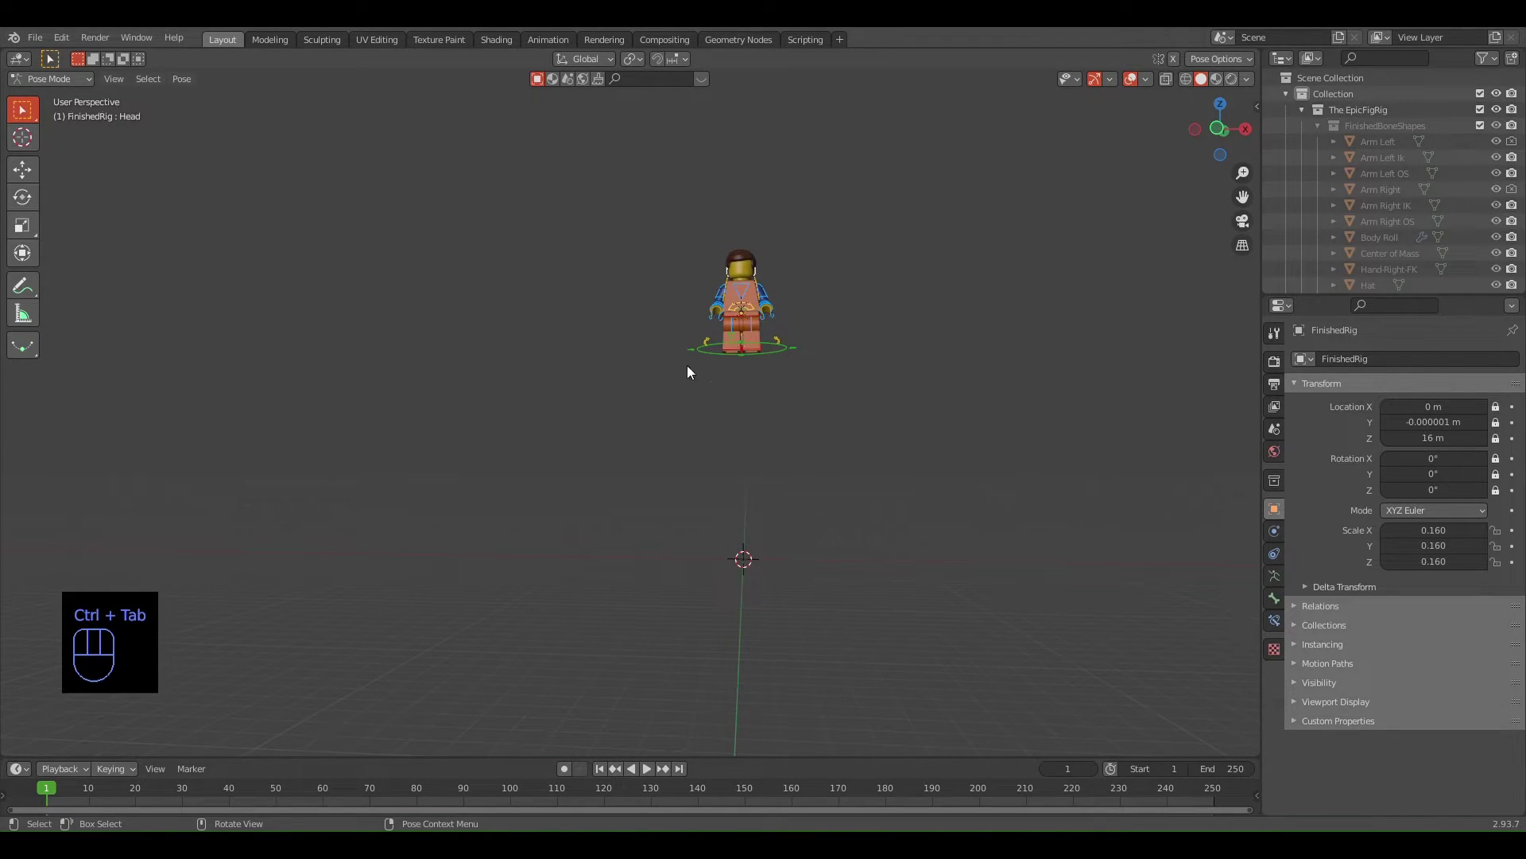
pyautogui.scroll(3, 1099, 306)
pyautogui.scroll(2, 1083, 405)
pyautogui.scroll(2, 1066, 428)
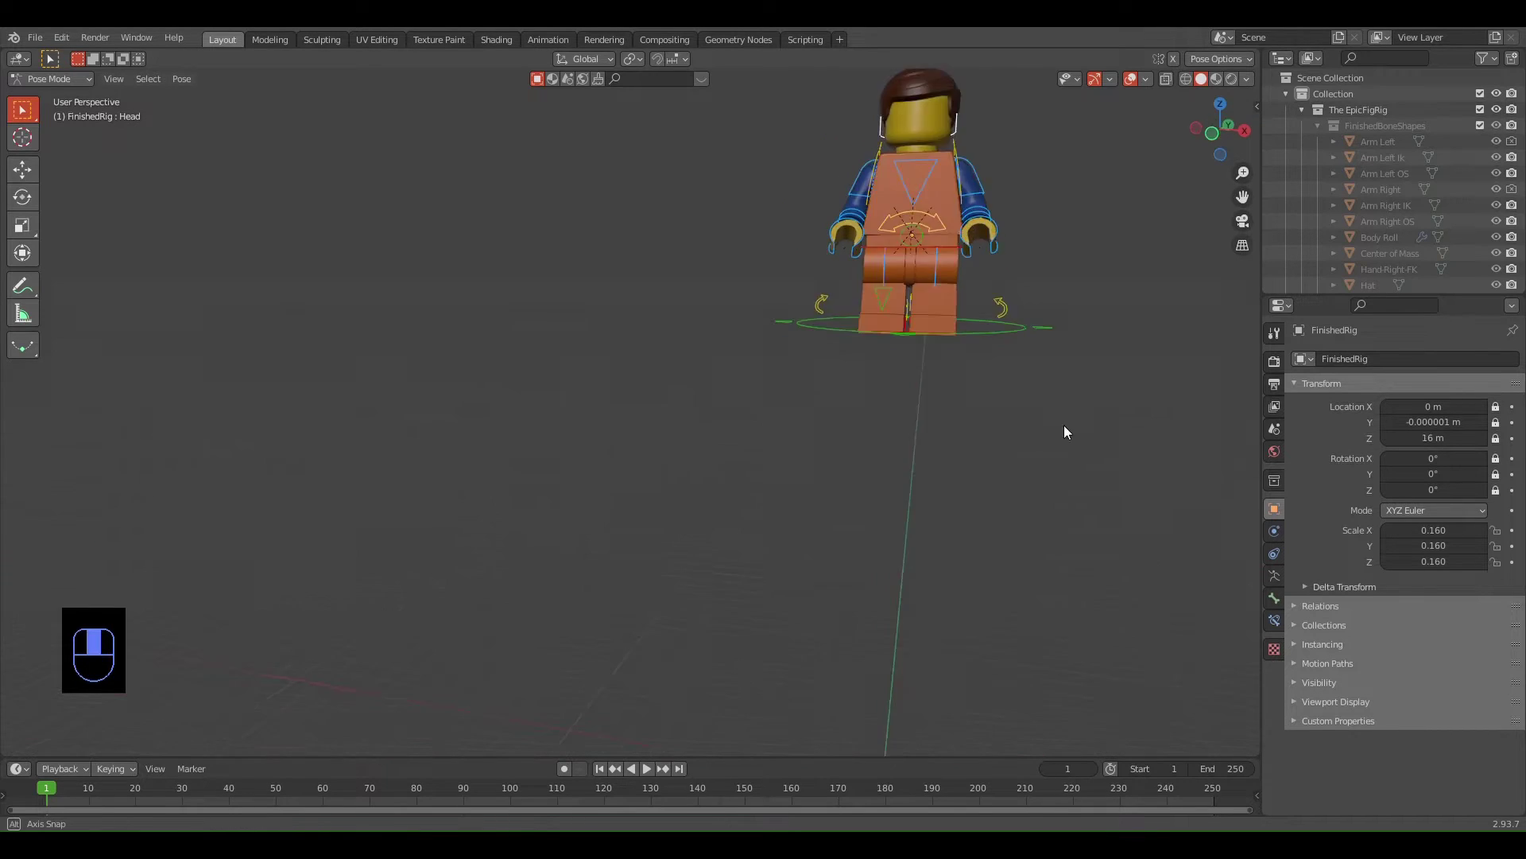
pyautogui.moveTo(1066, 428)
pyautogui.mouseDown(button='middle')
pyautogui.moveTo(951, 322)
pyautogui.moveTo(966, 198)
pyautogui.mouseUp(button='middle')
pyautogui.click(976, 337)
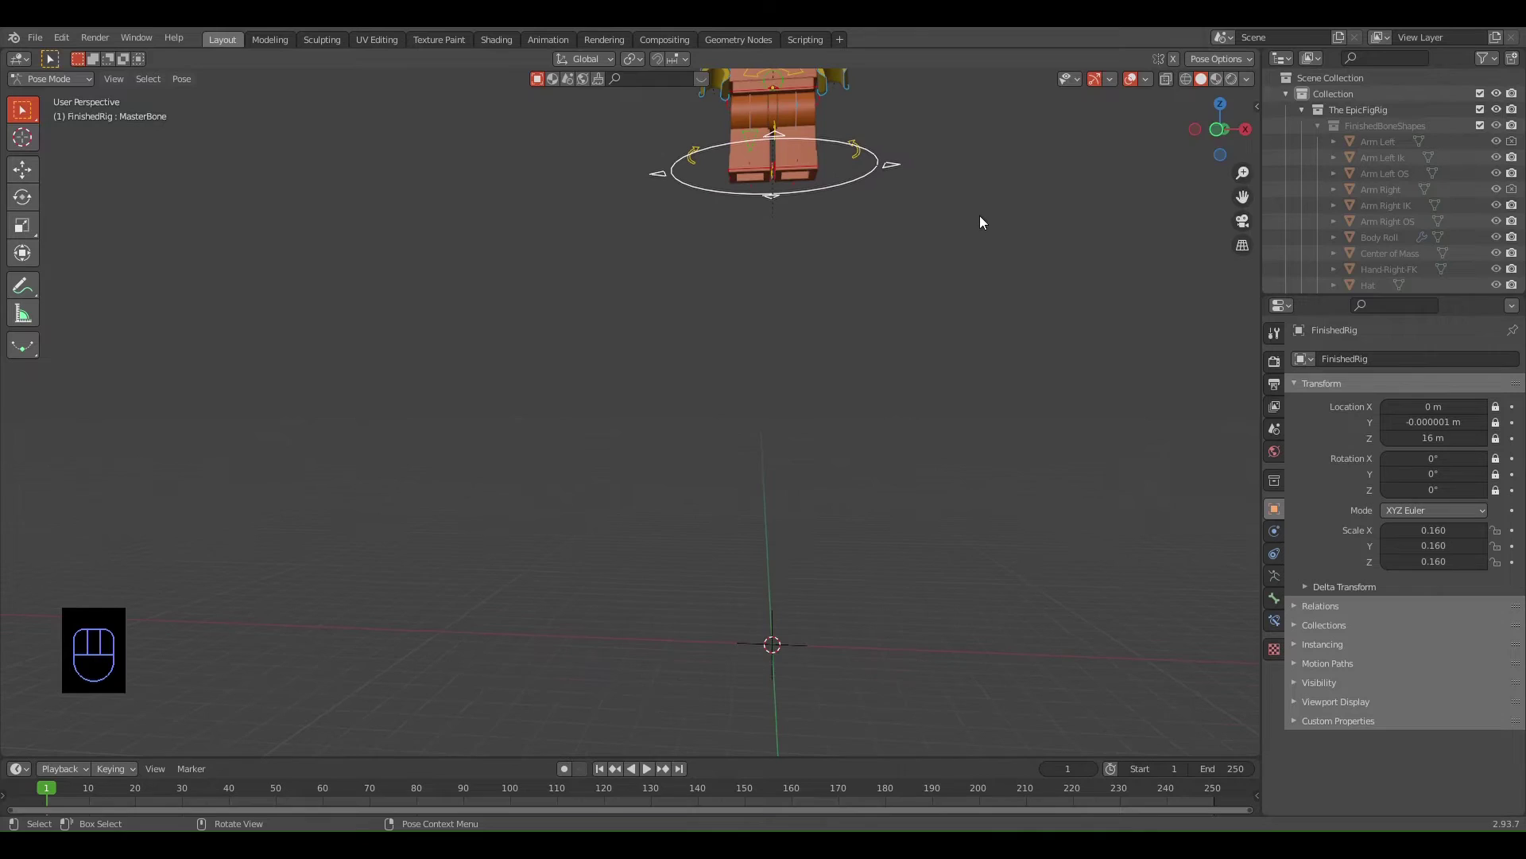
pyautogui.press('g')
pyautogui.press('z')
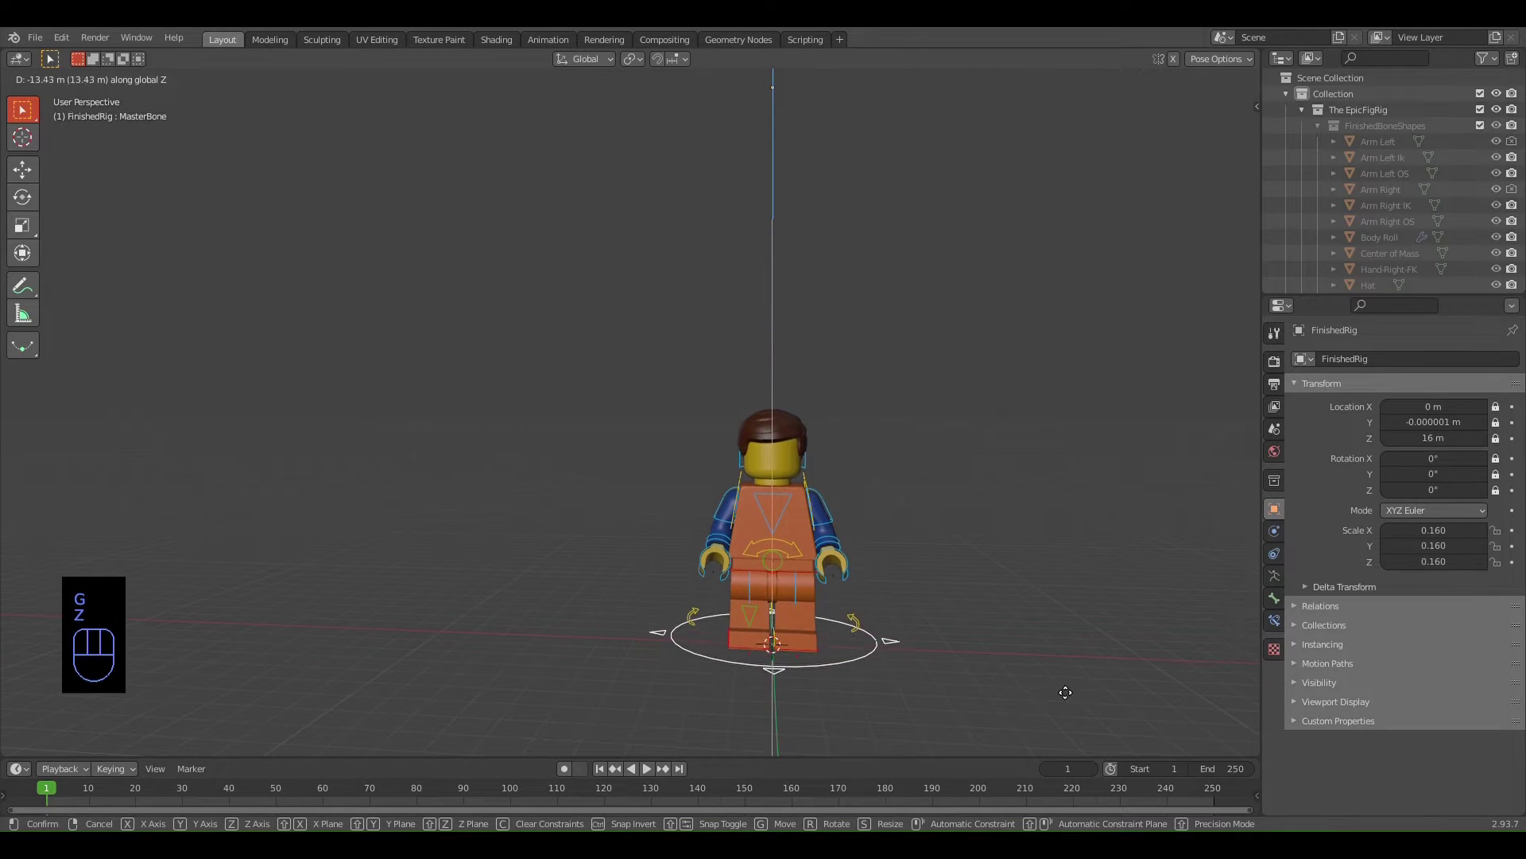
pyautogui.click(1066, 692)
pyautogui.moveTo(981, 456)
pyautogui.mouseDown(button='middle')
pyautogui.moveTo(984, 388)
pyautogui.moveTo(1001, 409)
pyautogui.mouseUp(button='middle')
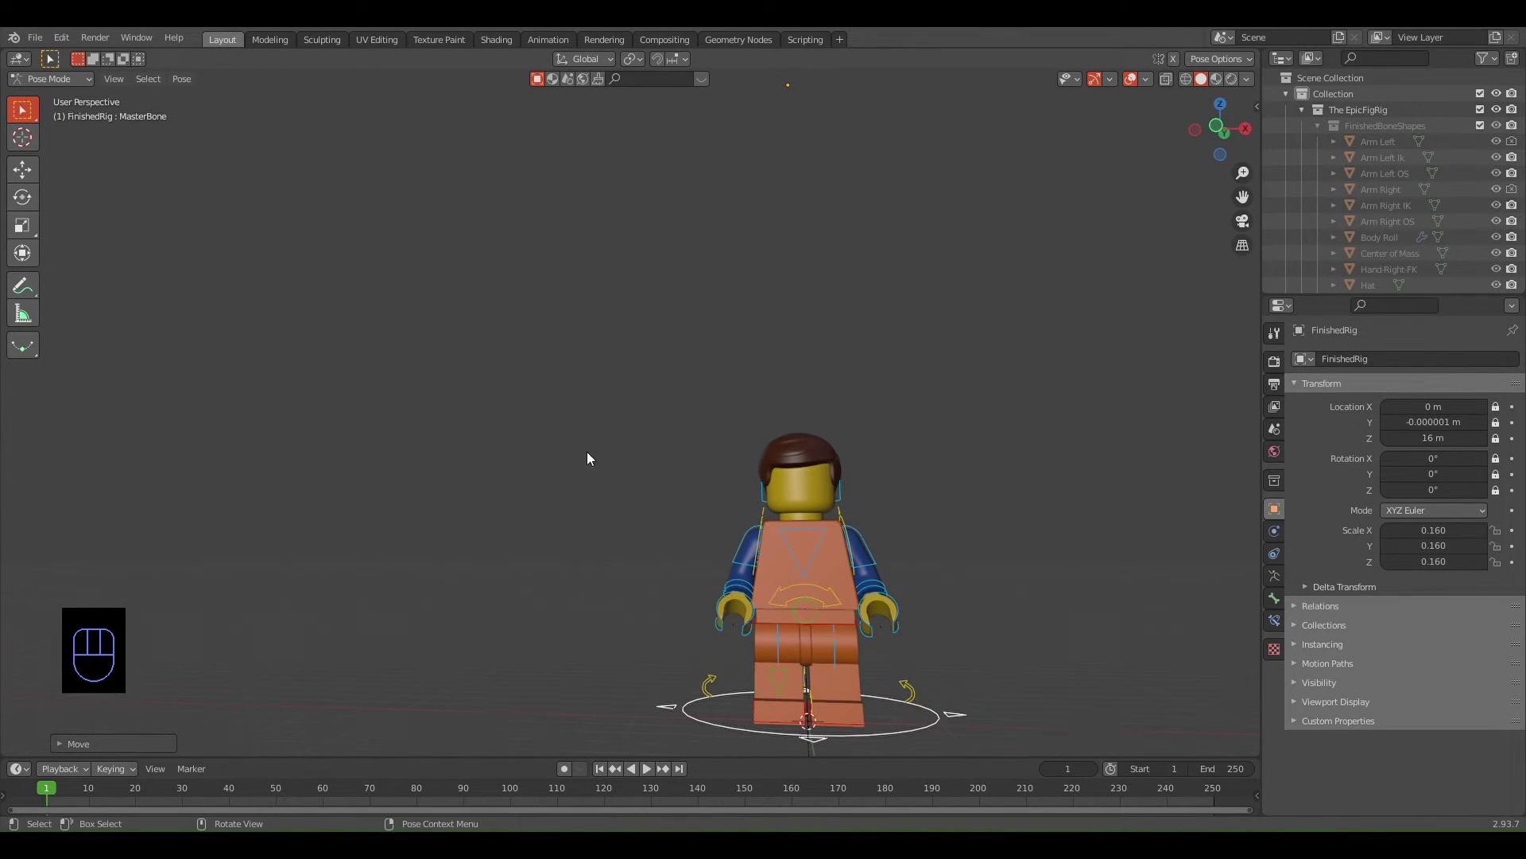
pyautogui.hotkey('ctrl', 'Tab')
# Add a cube left of the minifigure and reduce FinishedRig's scale to 0.070 on all axes
pyautogui.hotkey('shift', 'a')
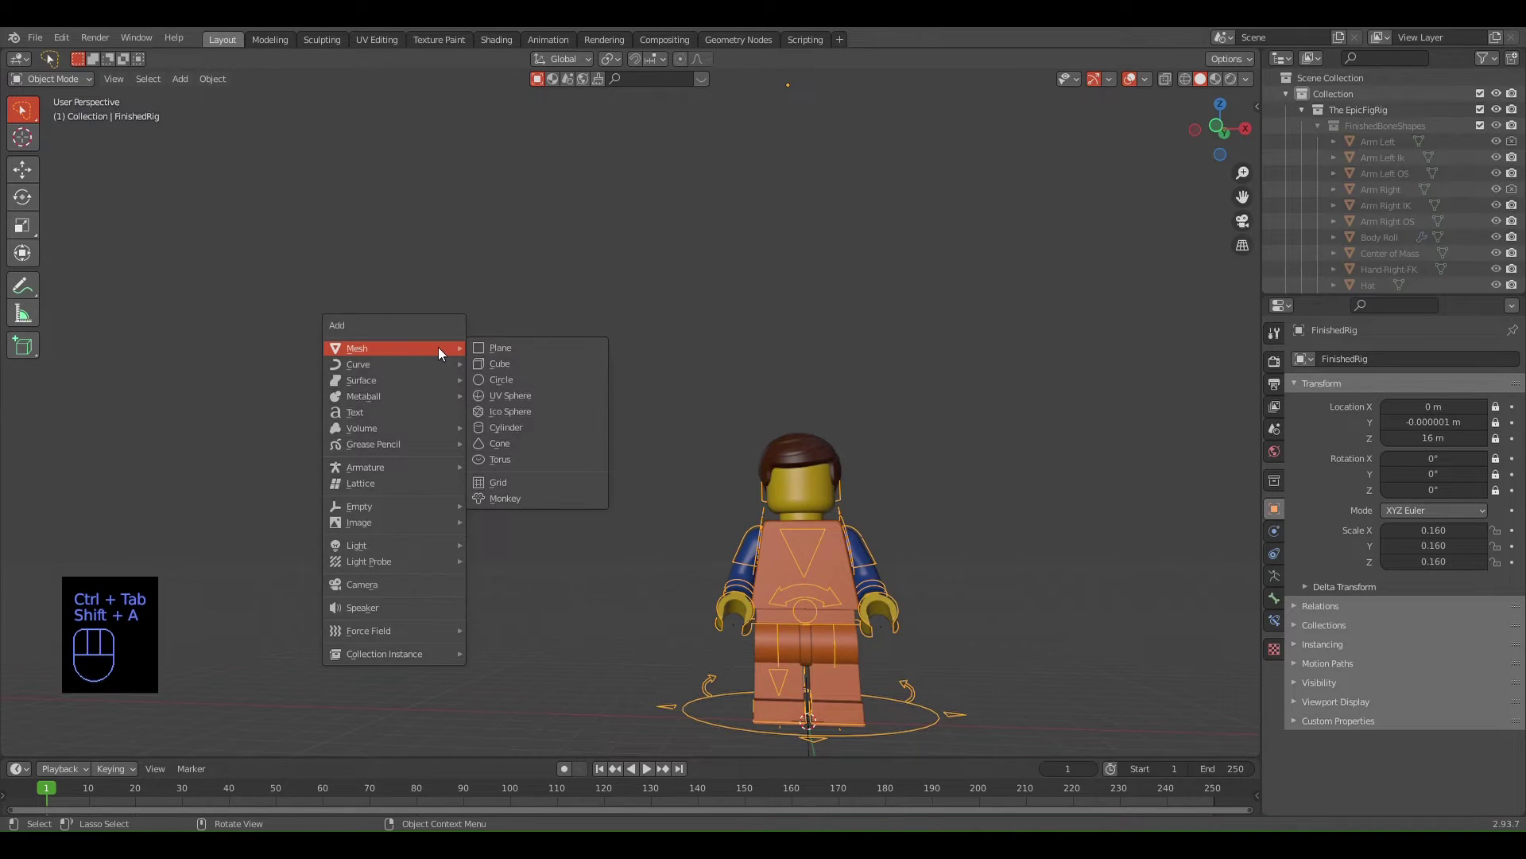
pyautogui.click(495, 363)
pyautogui.press('g')
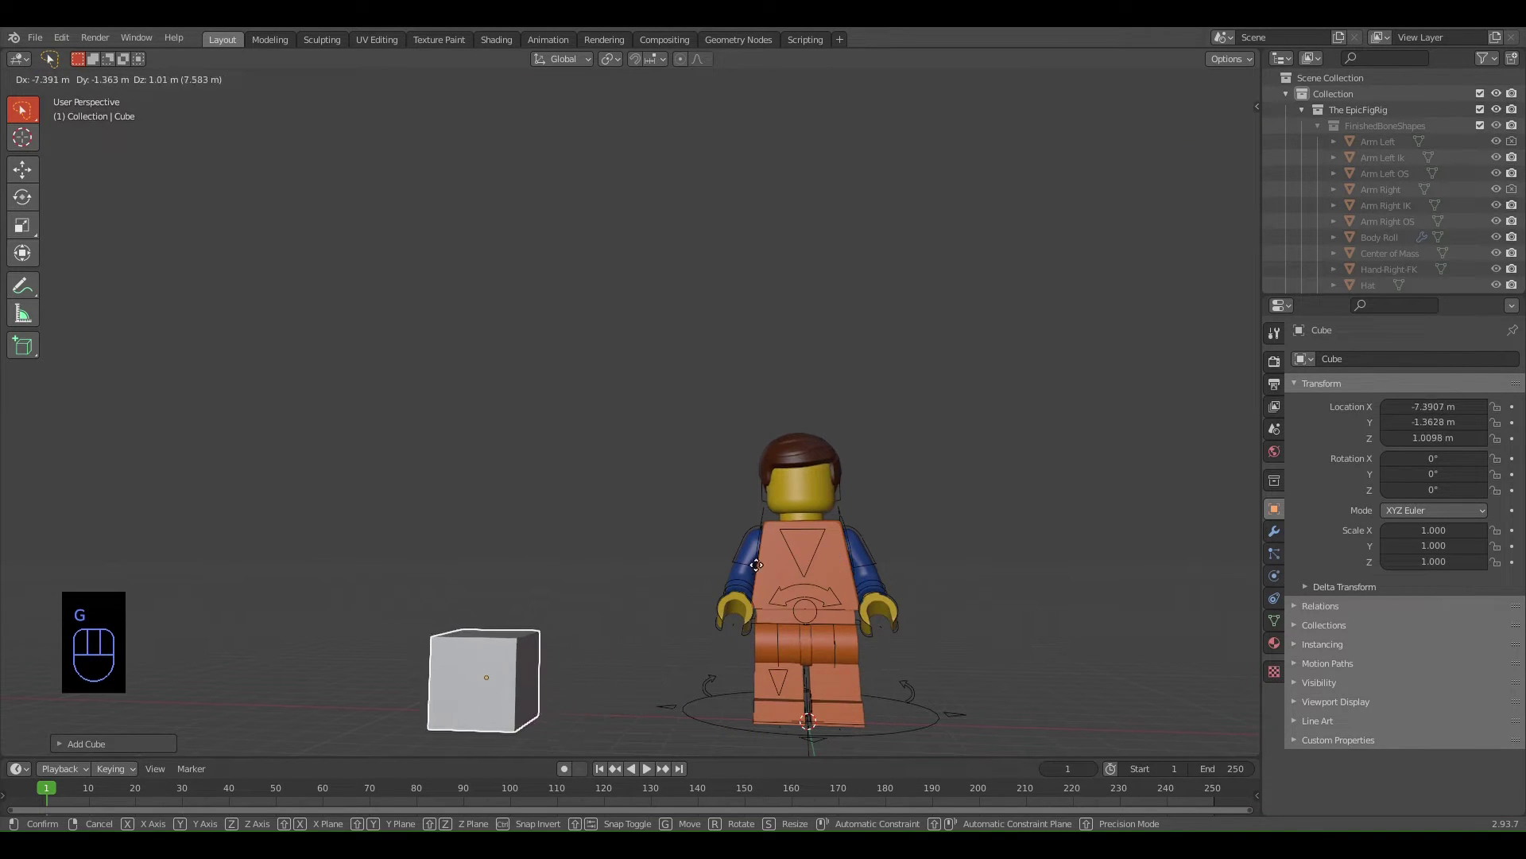
pyautogui.click(533, 453)
pyautogui.click(920, 733)
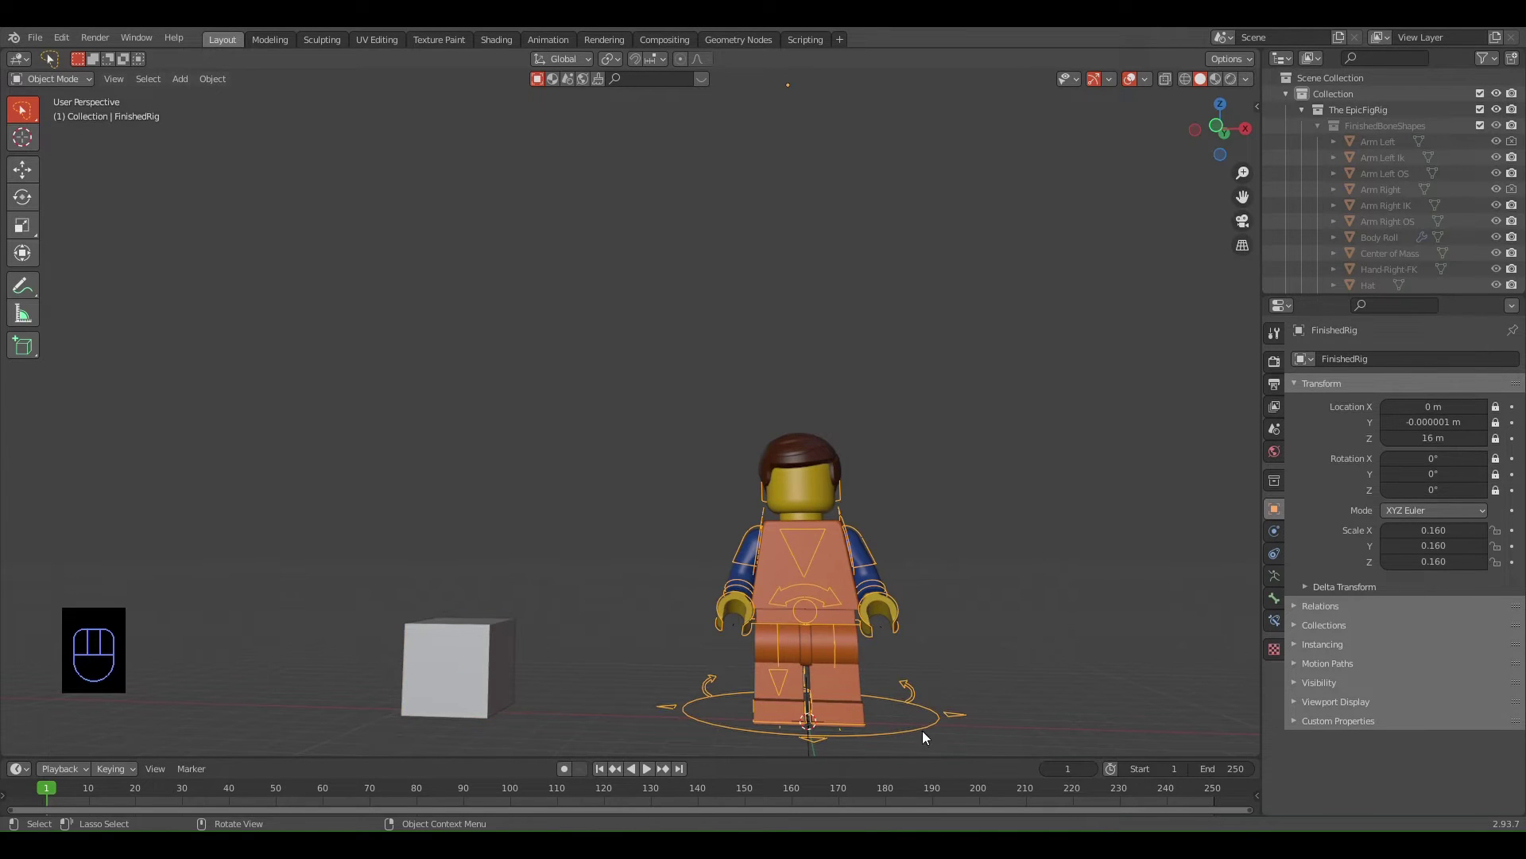
pyautogui.moveTo(1444, 531)
pyautogui.mouseDown()
pyautogui.moveTo(1444, 561)
pyautogui.moveTo(1423, 545)
pyautogui.moveTo(1442, 546)
pyautogui.mouseUp()
pyautogui.write('0.070')
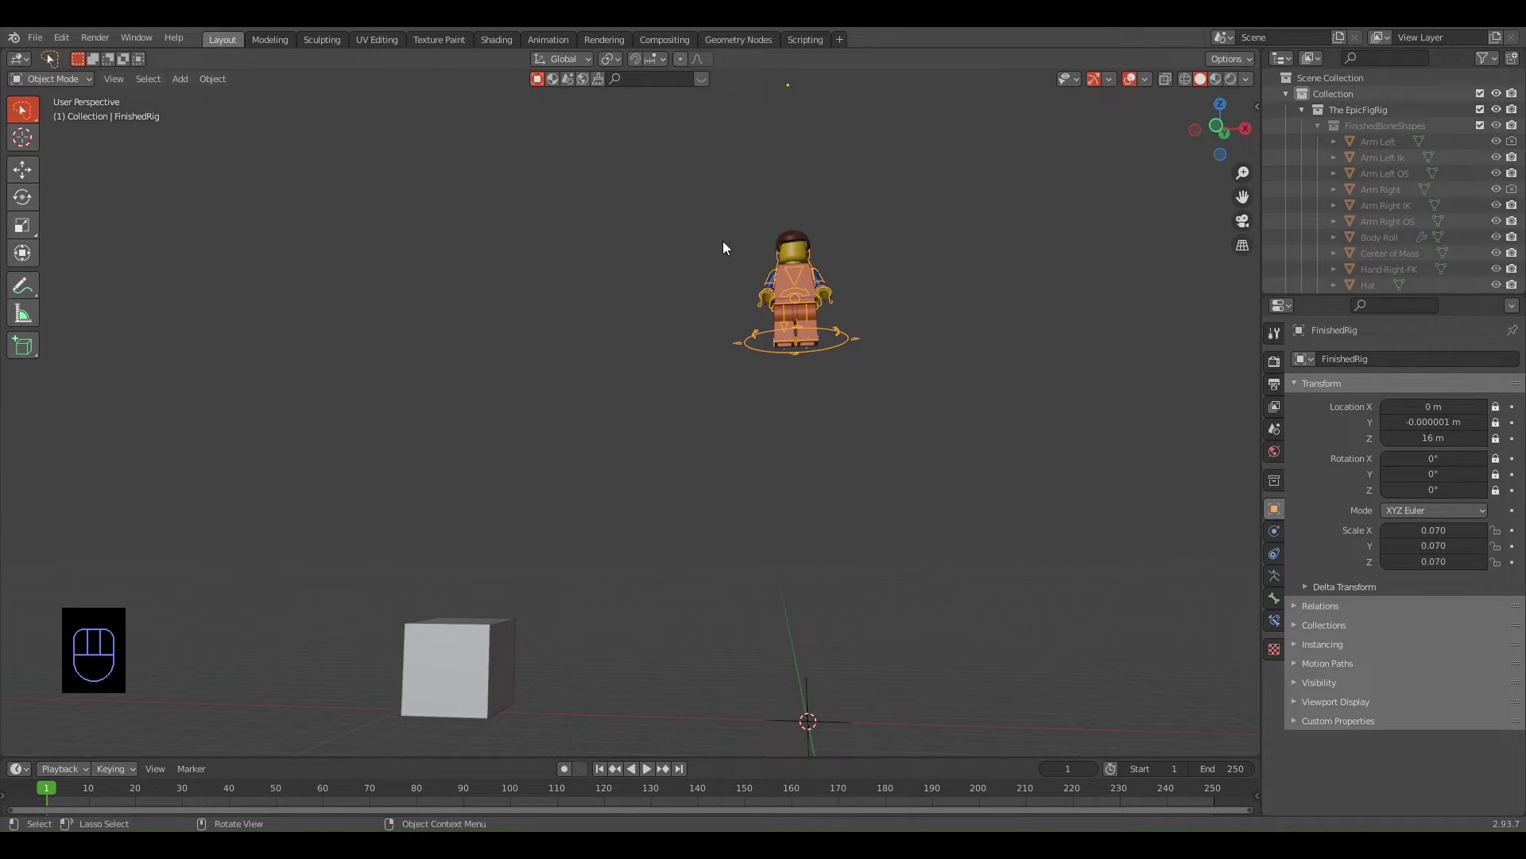
# In Pose Mode, lower the MasterBone along Z so the figure stands on the ground beside the cube
pyautogui.hotkey('ctrl', 'Tab')
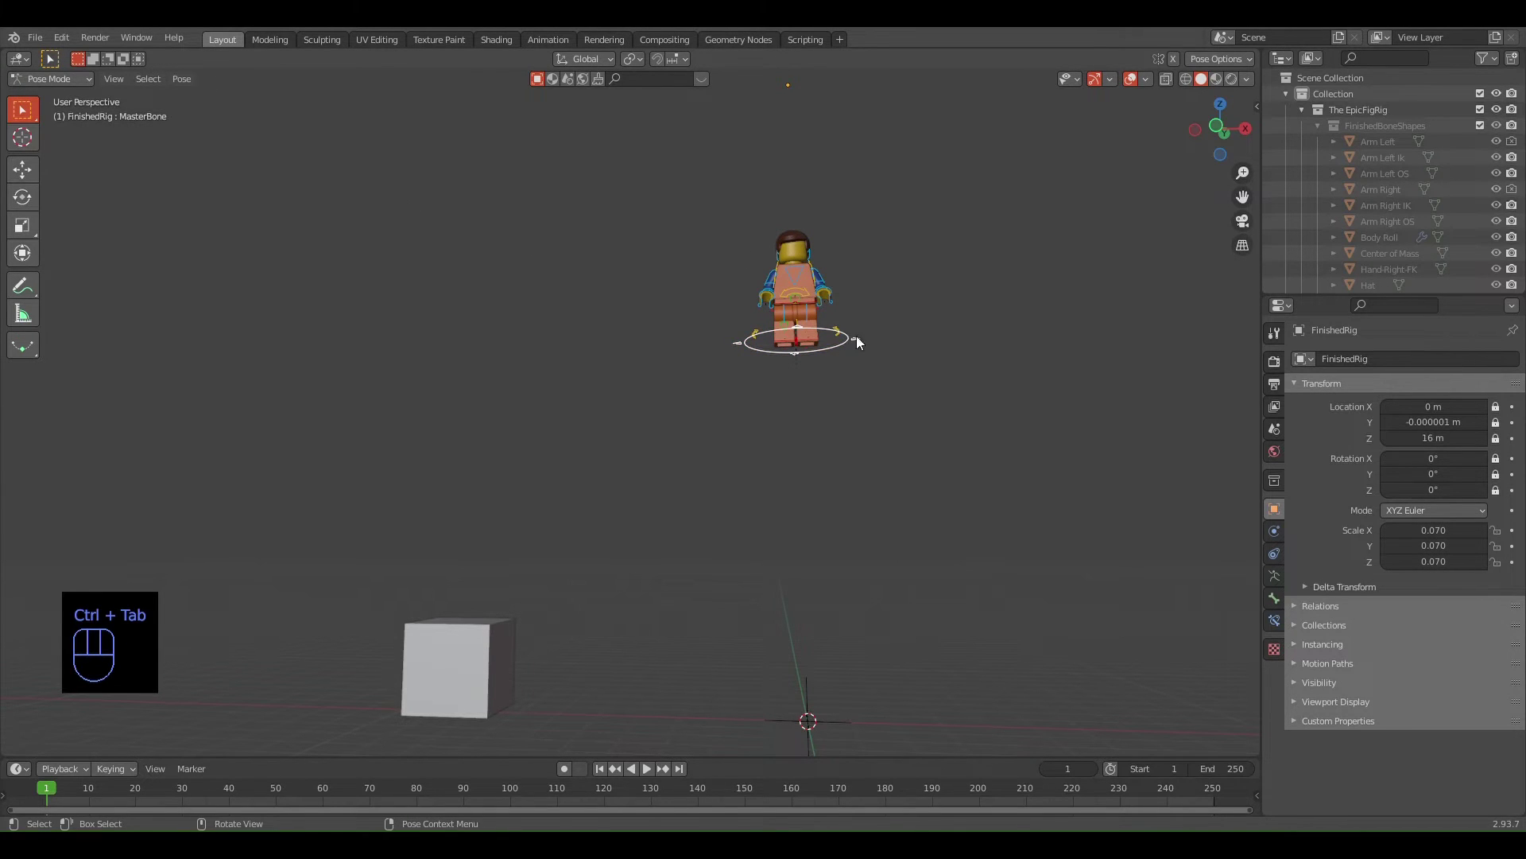
pyautogui.press('g')
pyautogui.press('z')
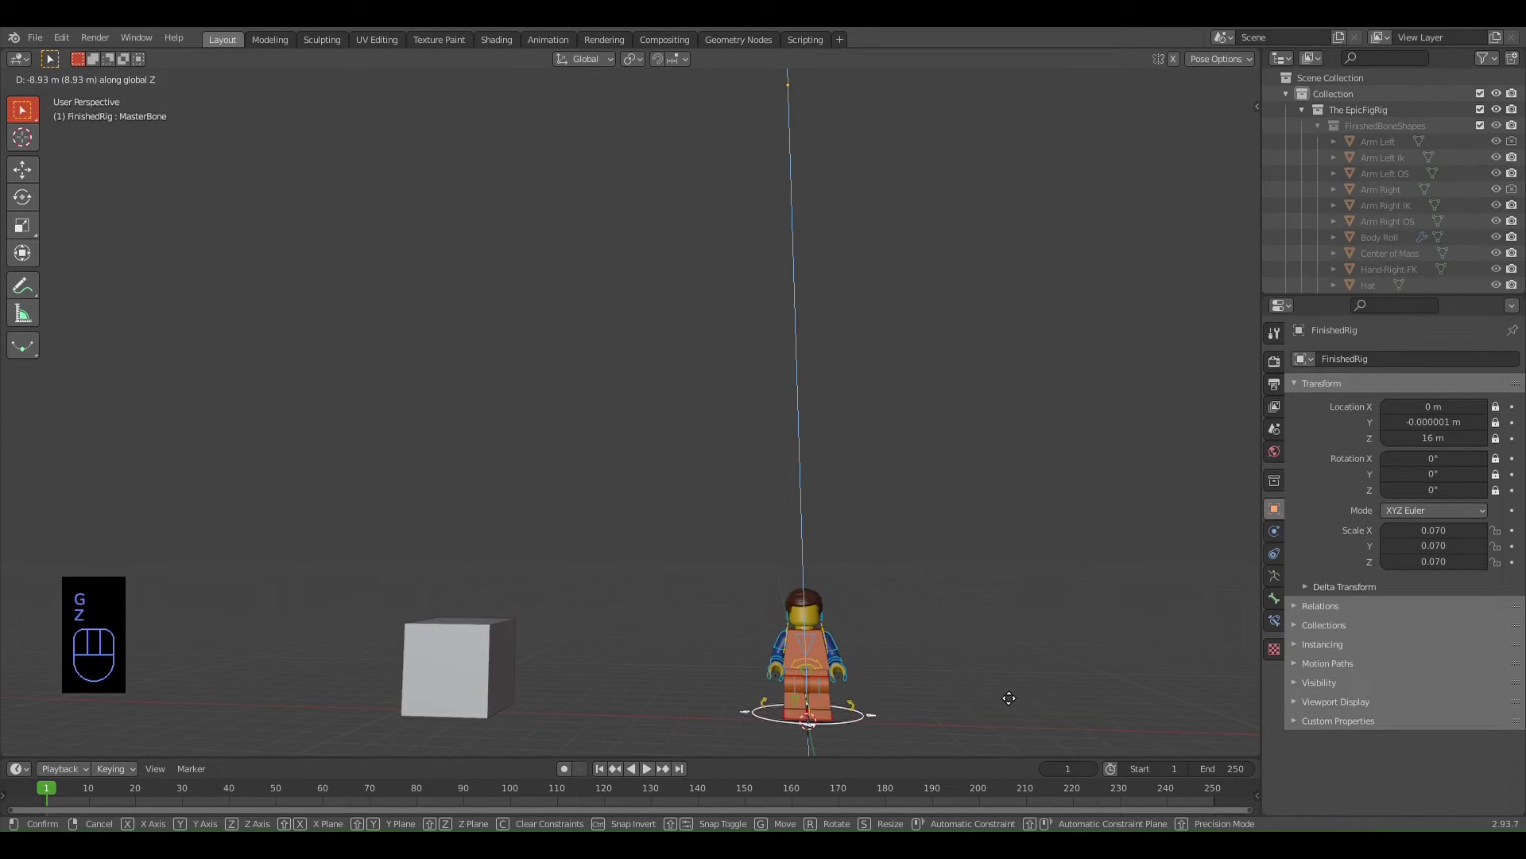
pyautogui.click(1009, 698)
pyautogui.moveTo(1027, 671)
pyautogui.mouseDown(button='middle')
pyautogui.moveTo(1057, 660)
pyautogui.moveTo(966, 284)
pyautogui.mouseUp(button='middle')
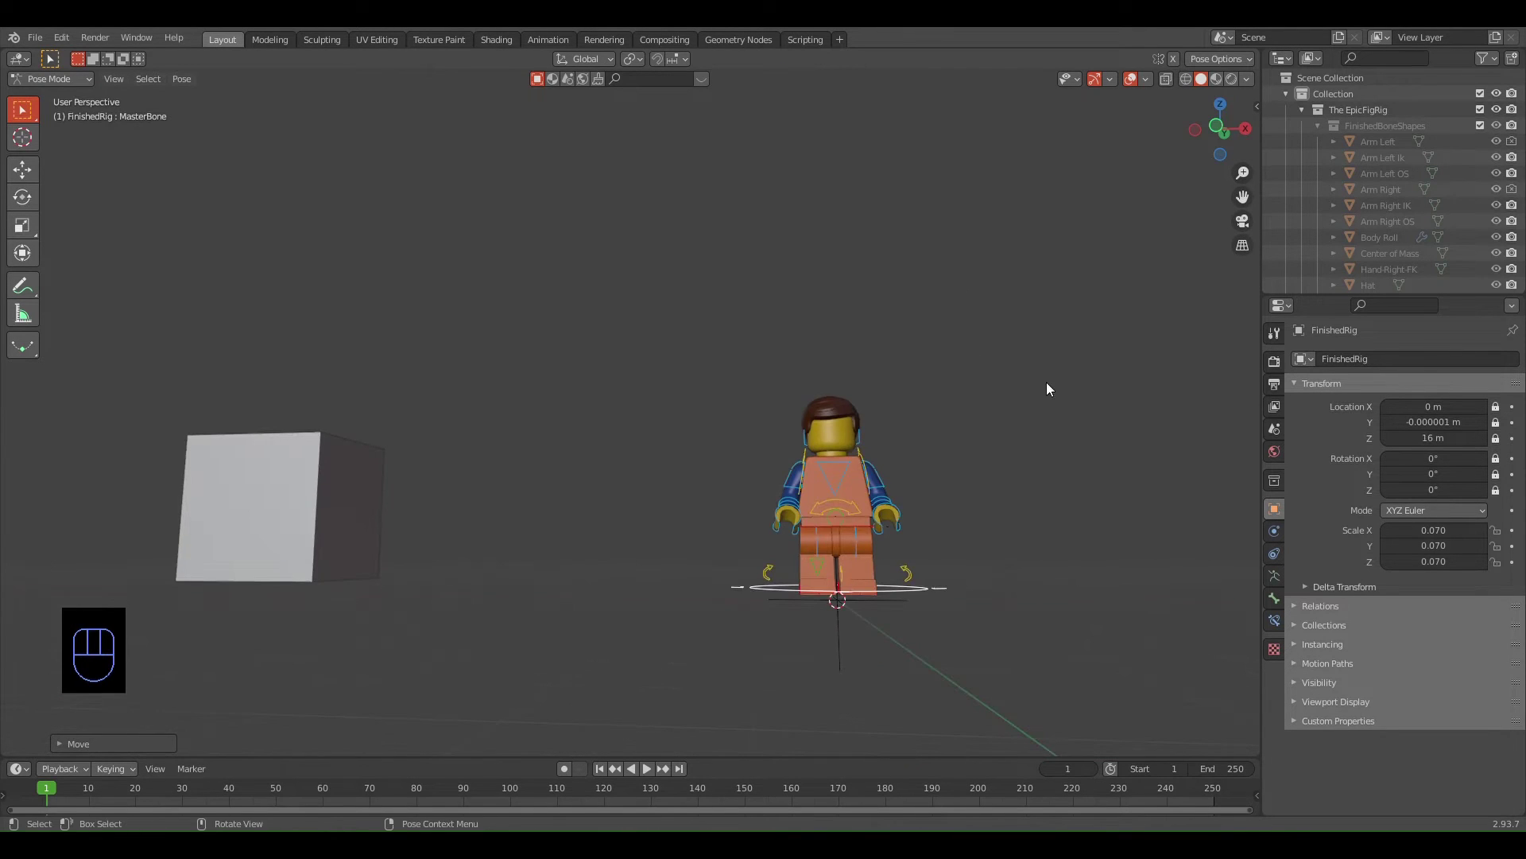
pyautogui.moveTo(1047, 389)
pyautogui.mouseDown(button='middle')
pyautogui.moveTo(220, 439)
pyautogui.moveTo(28, 412)
pyautogui.moveTo(1038, 441)
pyautogui.moveTo(854, 431)
pyautogui.moveTo(952, 446)
pyautogui.moveTo(1092, 368)
pyautogui.mouseUp(button='middle')
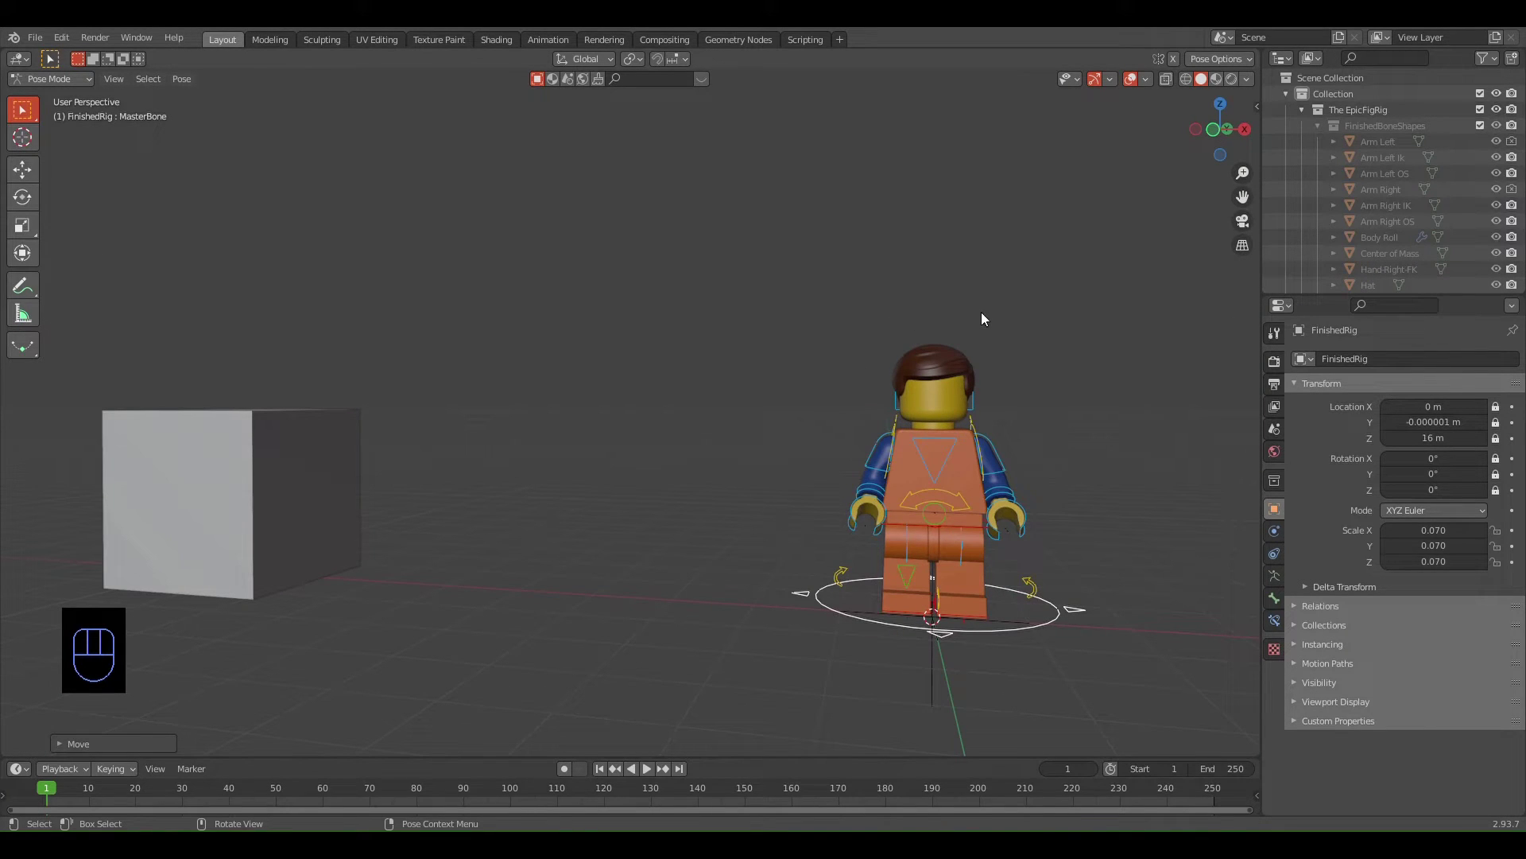
pyautogui.scroll(5, 1134, 416)
pyautogui.moveTo(1135, 416)
pyautogui.mouseDown(button='middle')
pyautogui.moveTo(894, 398)
pyautogui.moveTo(1104, 409)
pyautogui.mouseUp(button='middle')
pyautogui.press('Home')
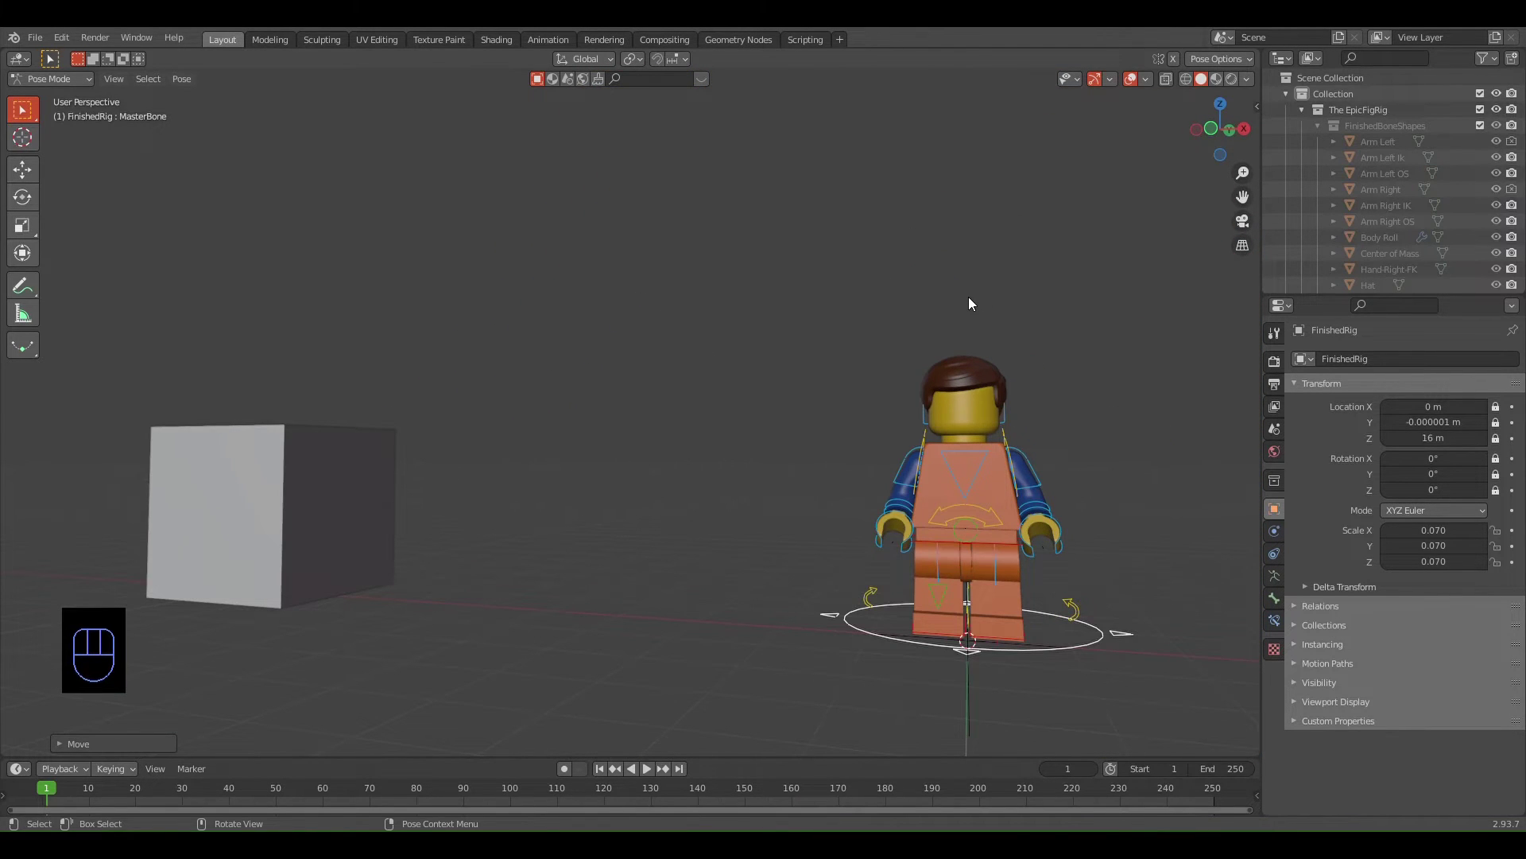
pyautogui.press('super')
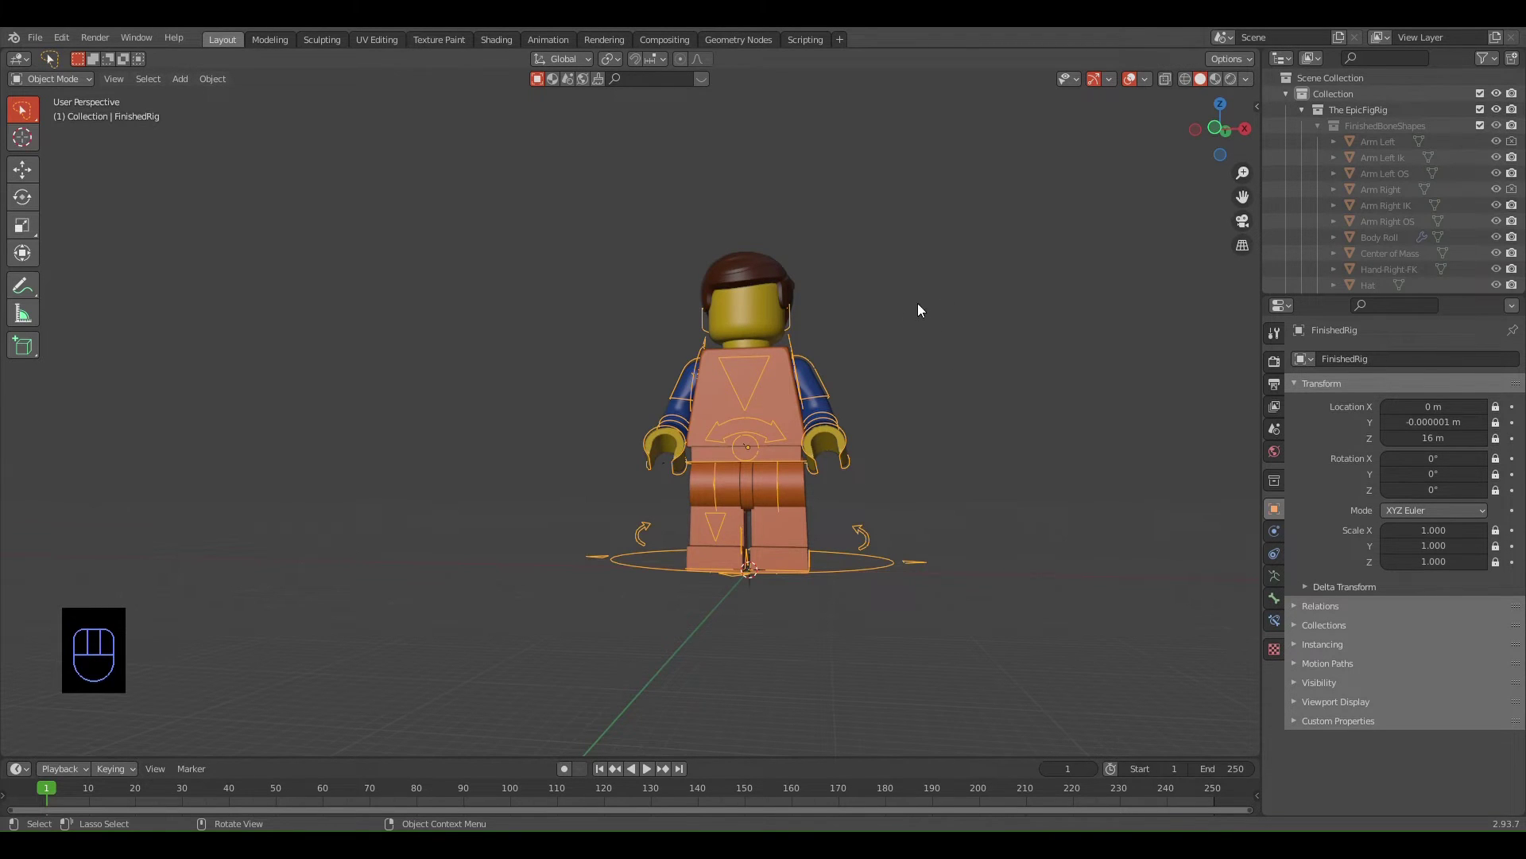
pyautogui.moveTo(917, 310)
pyautogui.mouseDown(button='middle')
pyautogui.moveTo(195, 322)
pyautogui.moveTo(426, 309)
pyautogui.moveTo(356, 285)
pyautogui.mouseUp(button='middle')
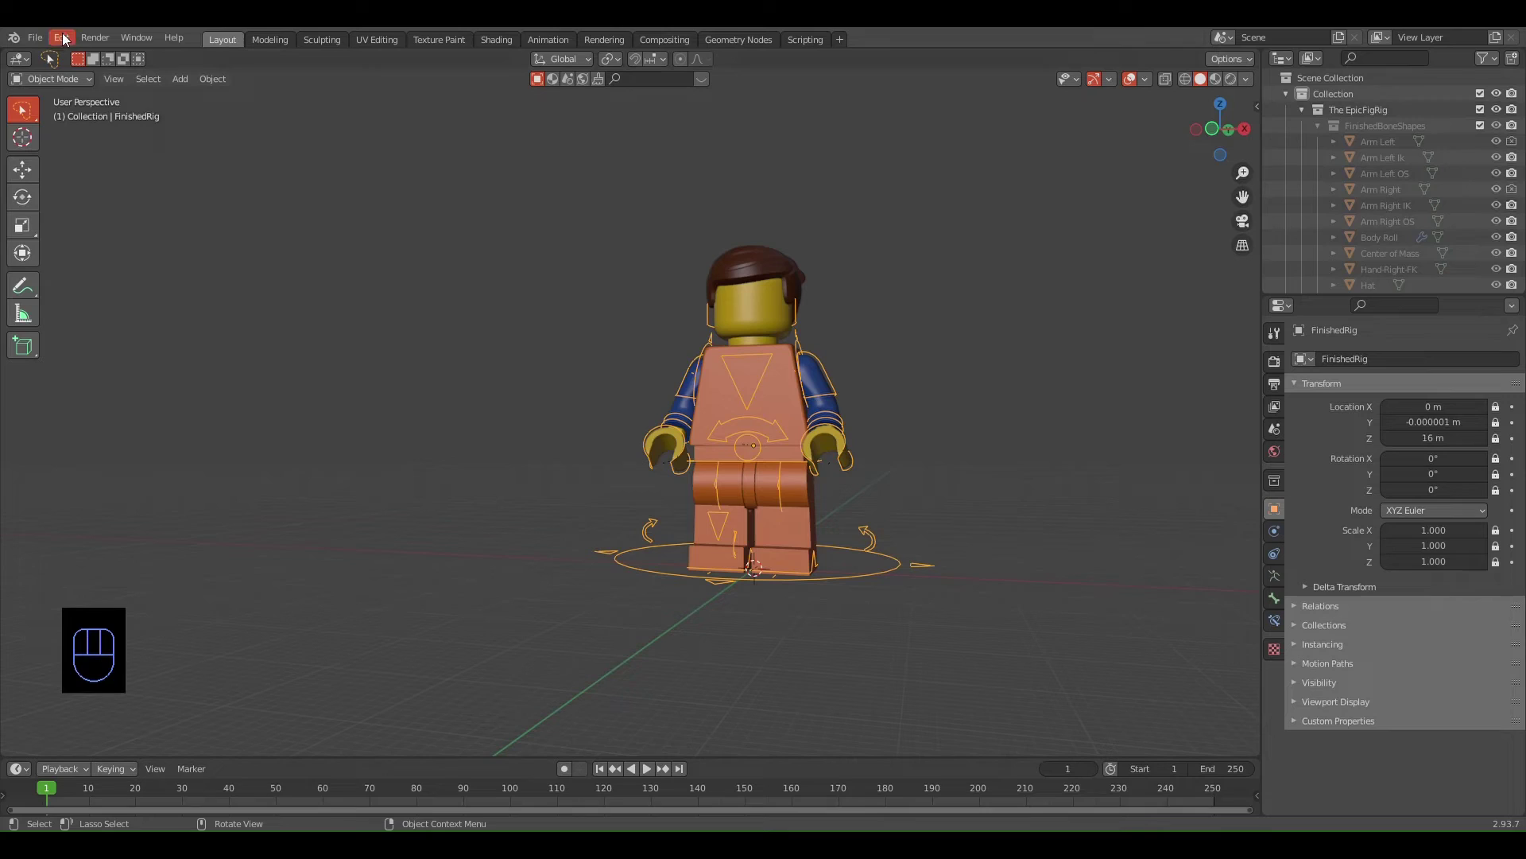
# Open Preferences from the Edit menu to reach the add-ons list
pyautogui.click(59, 40)
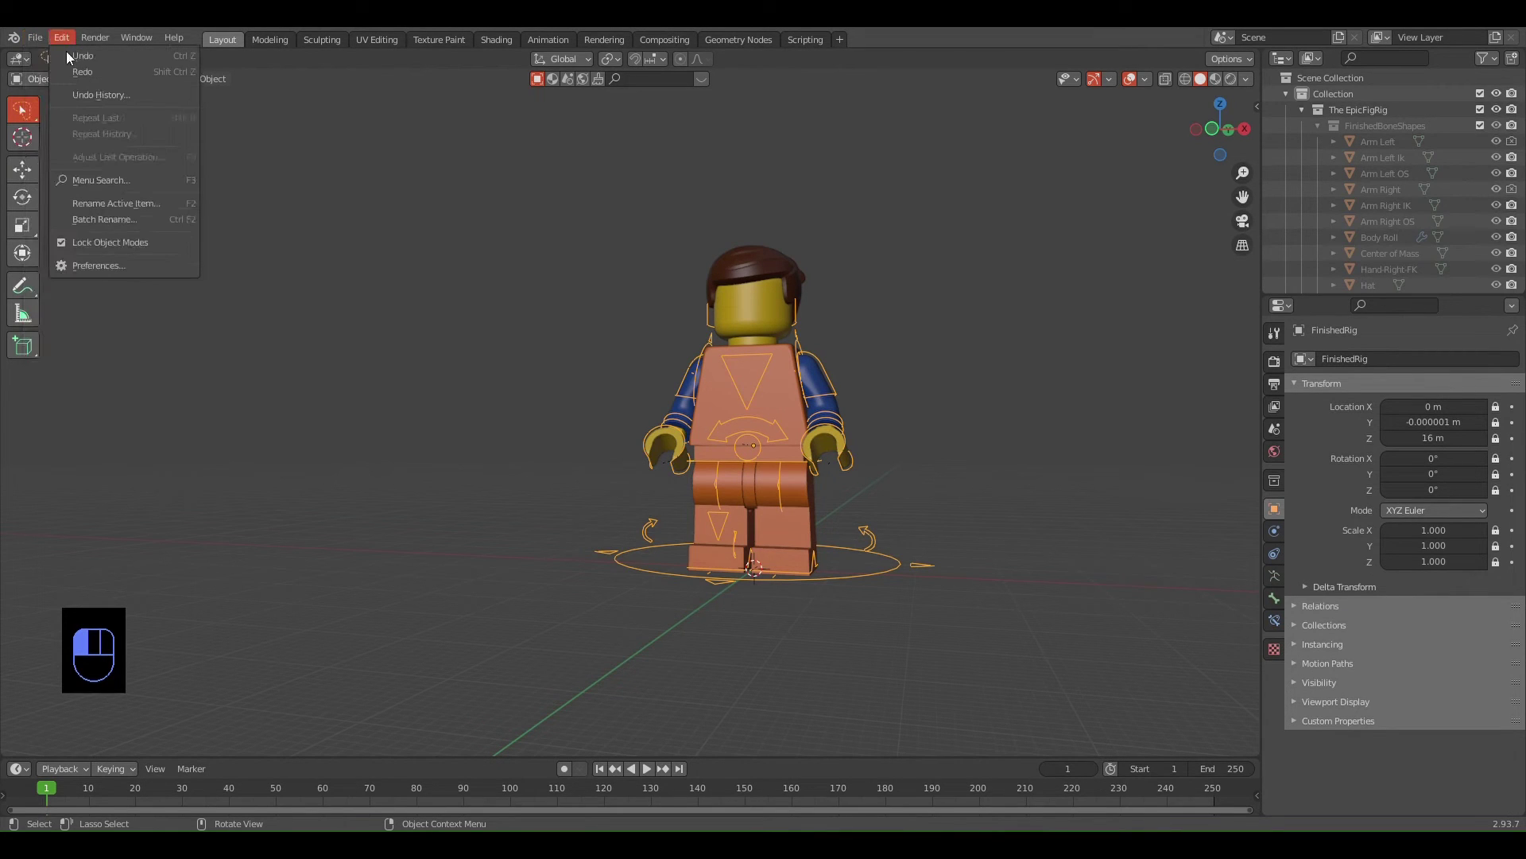
pyautogui.click(76, 275)
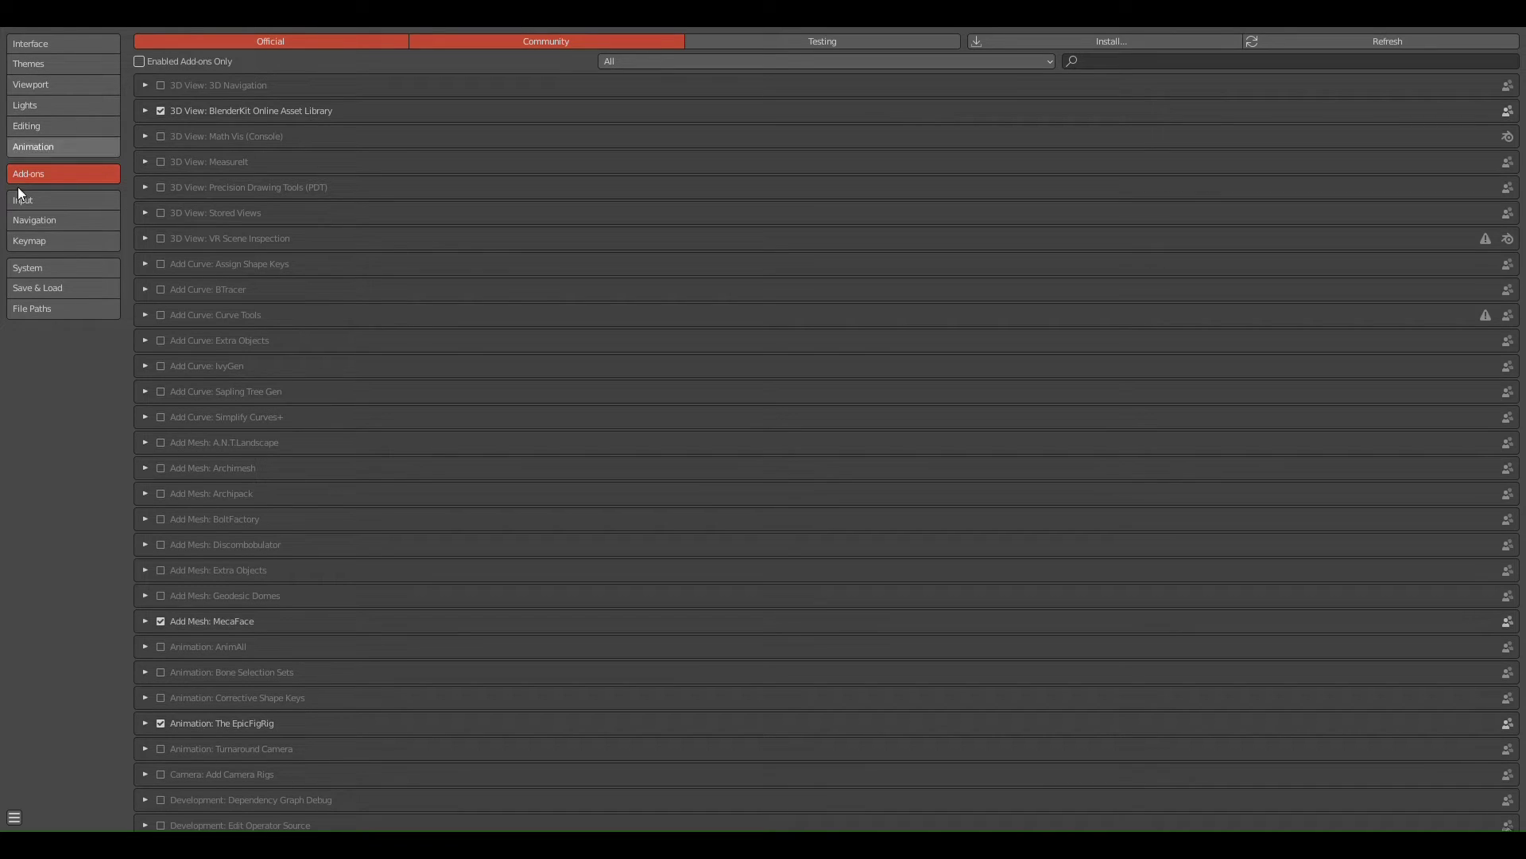
# Start an add-on install and filter the Downloads folder by 'scaler'
pyautogui.click(1094, 43)
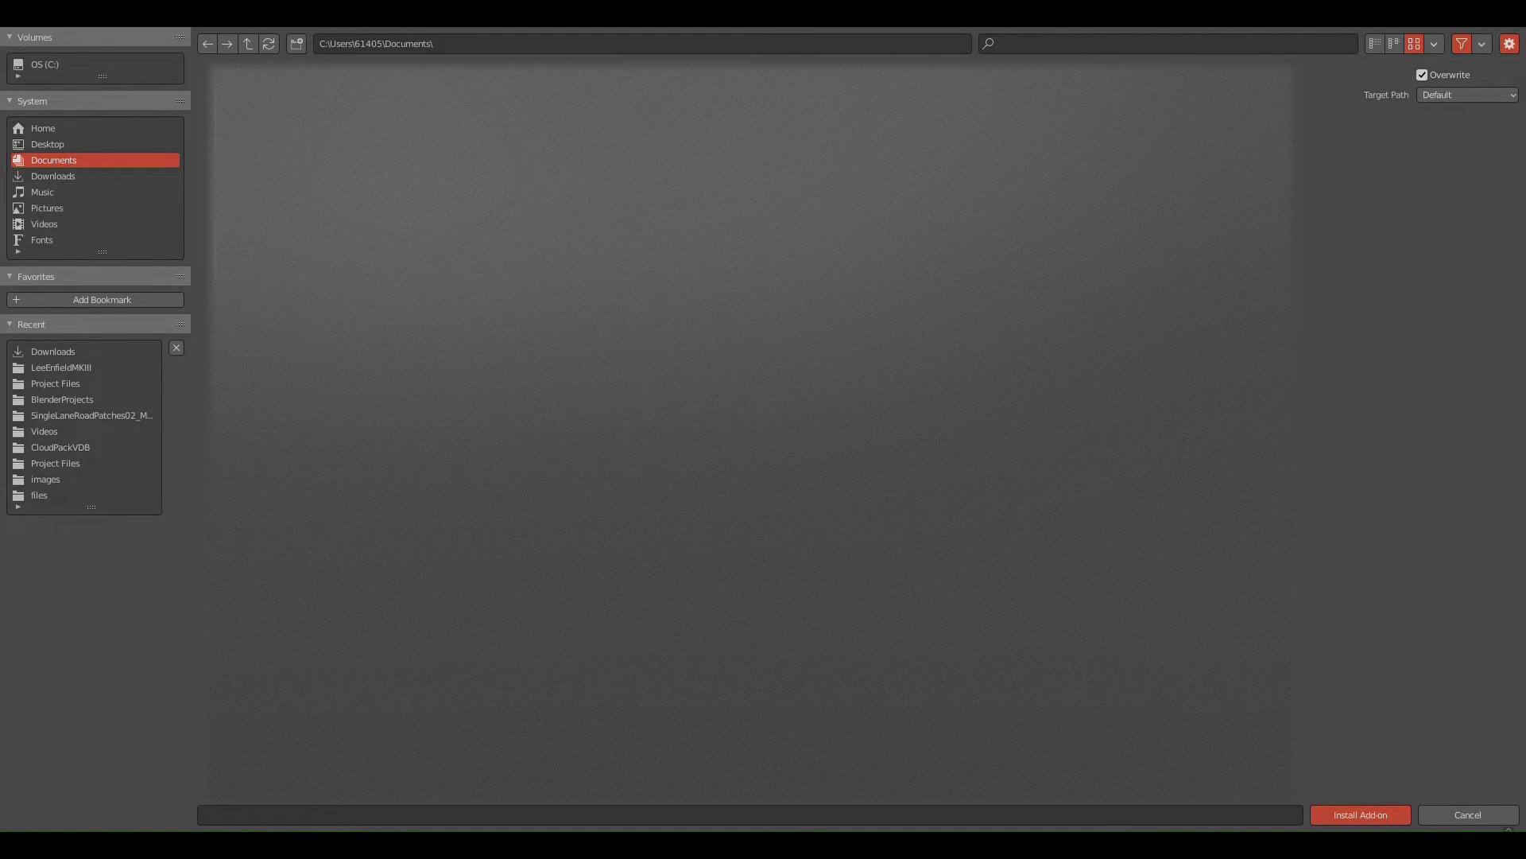
pyautogui.click(53, 176)
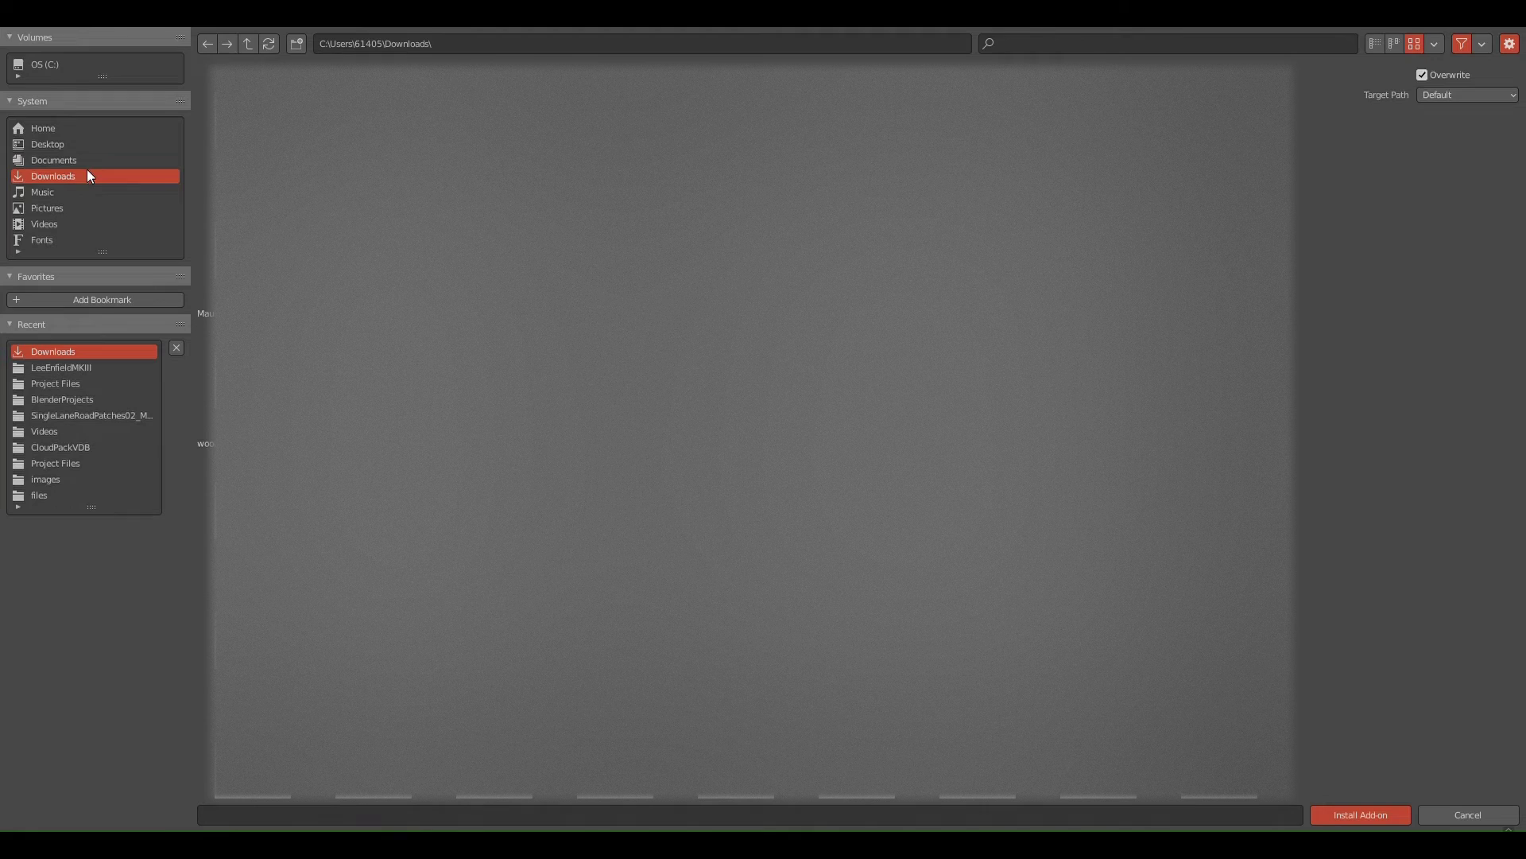
pyautogui.click(1054, 48)
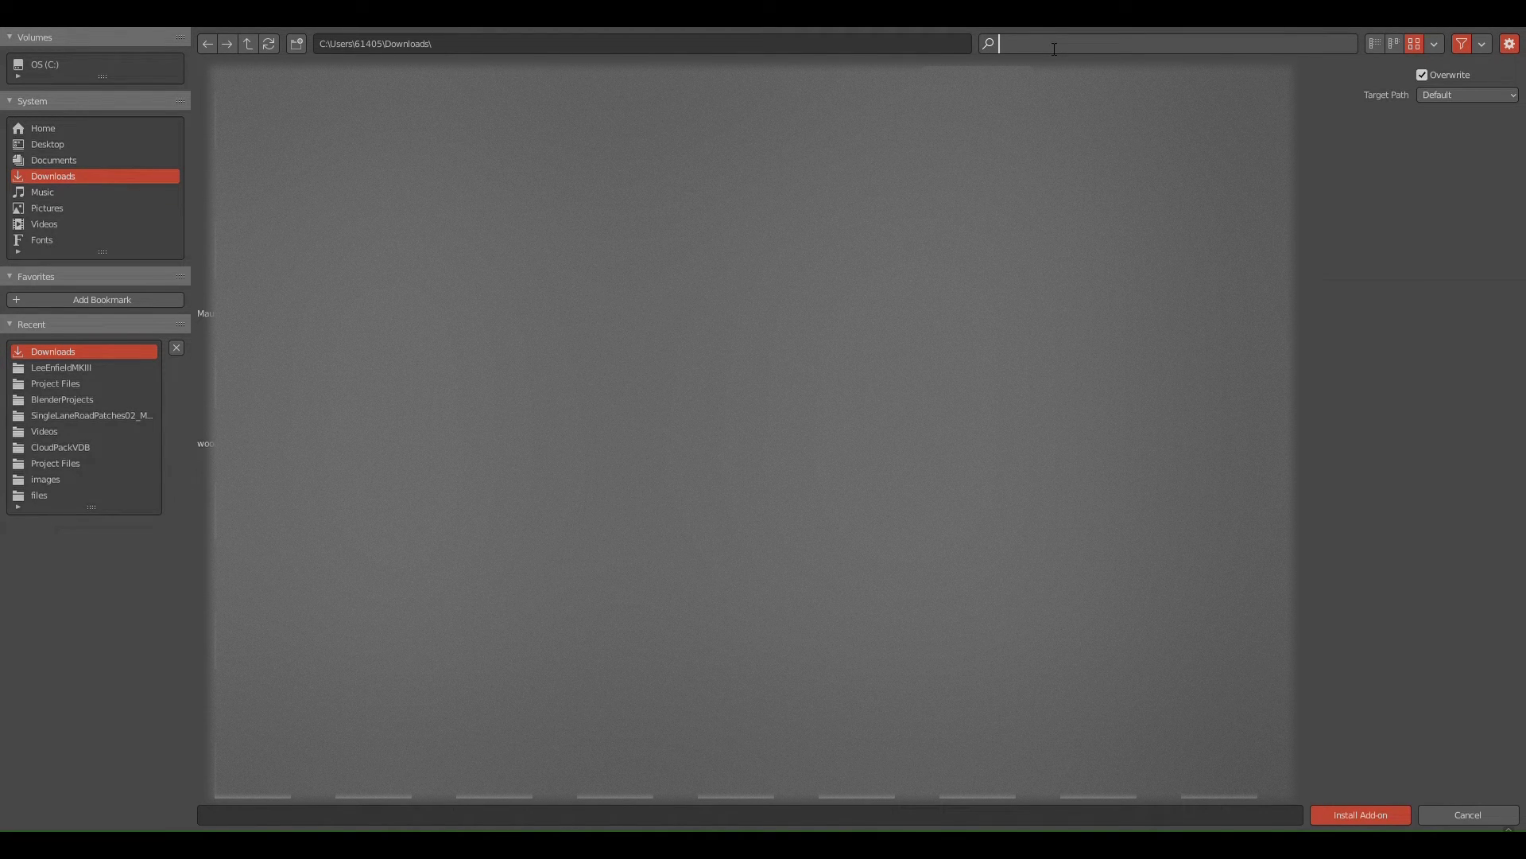
pyautogui.write('sc')
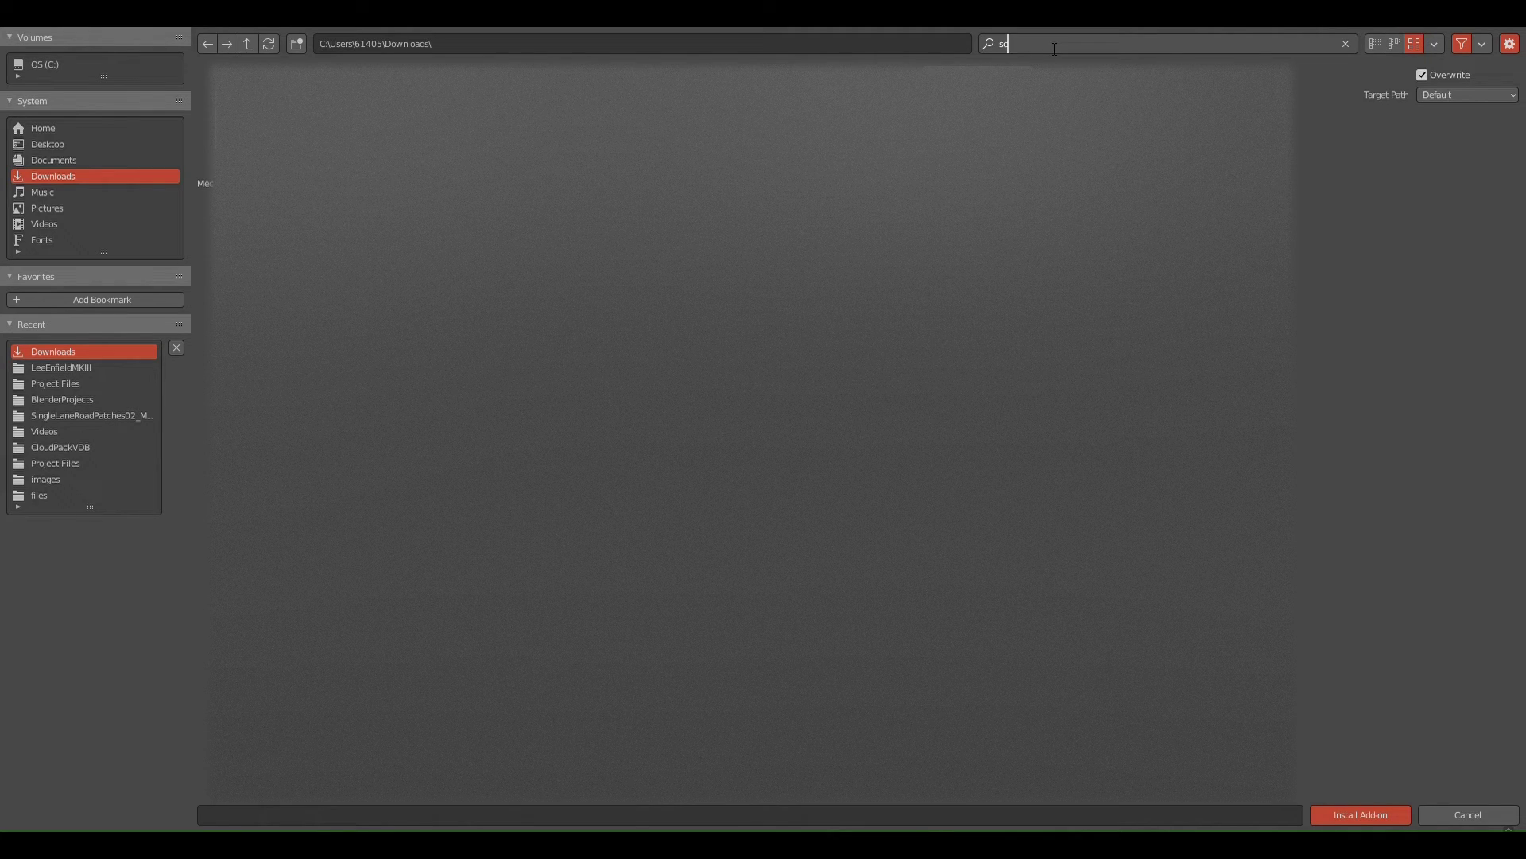
pyautogui.write('aler')
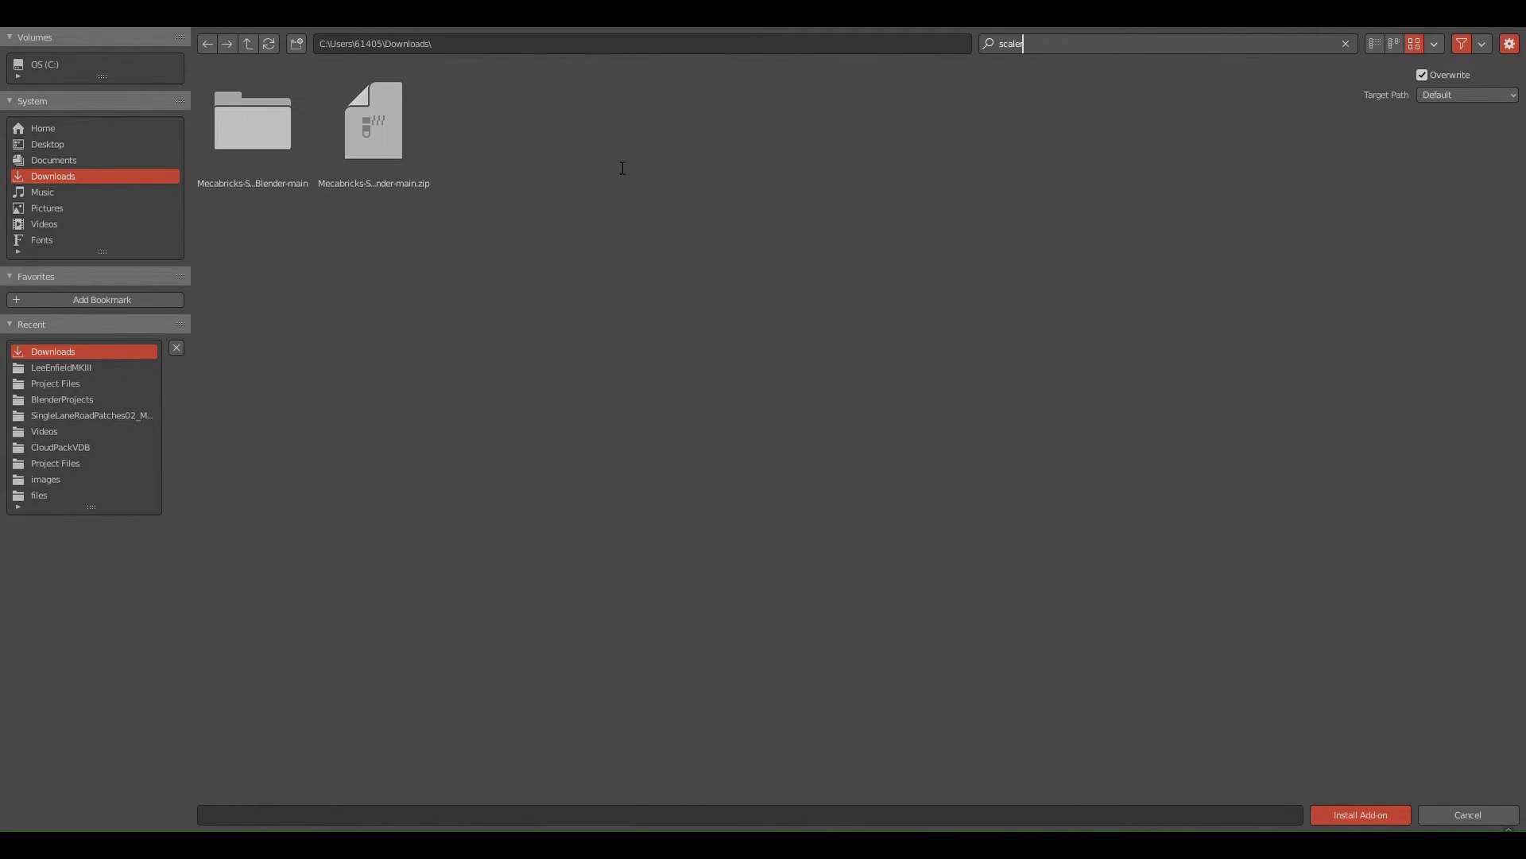
pyautogui.press('Return')
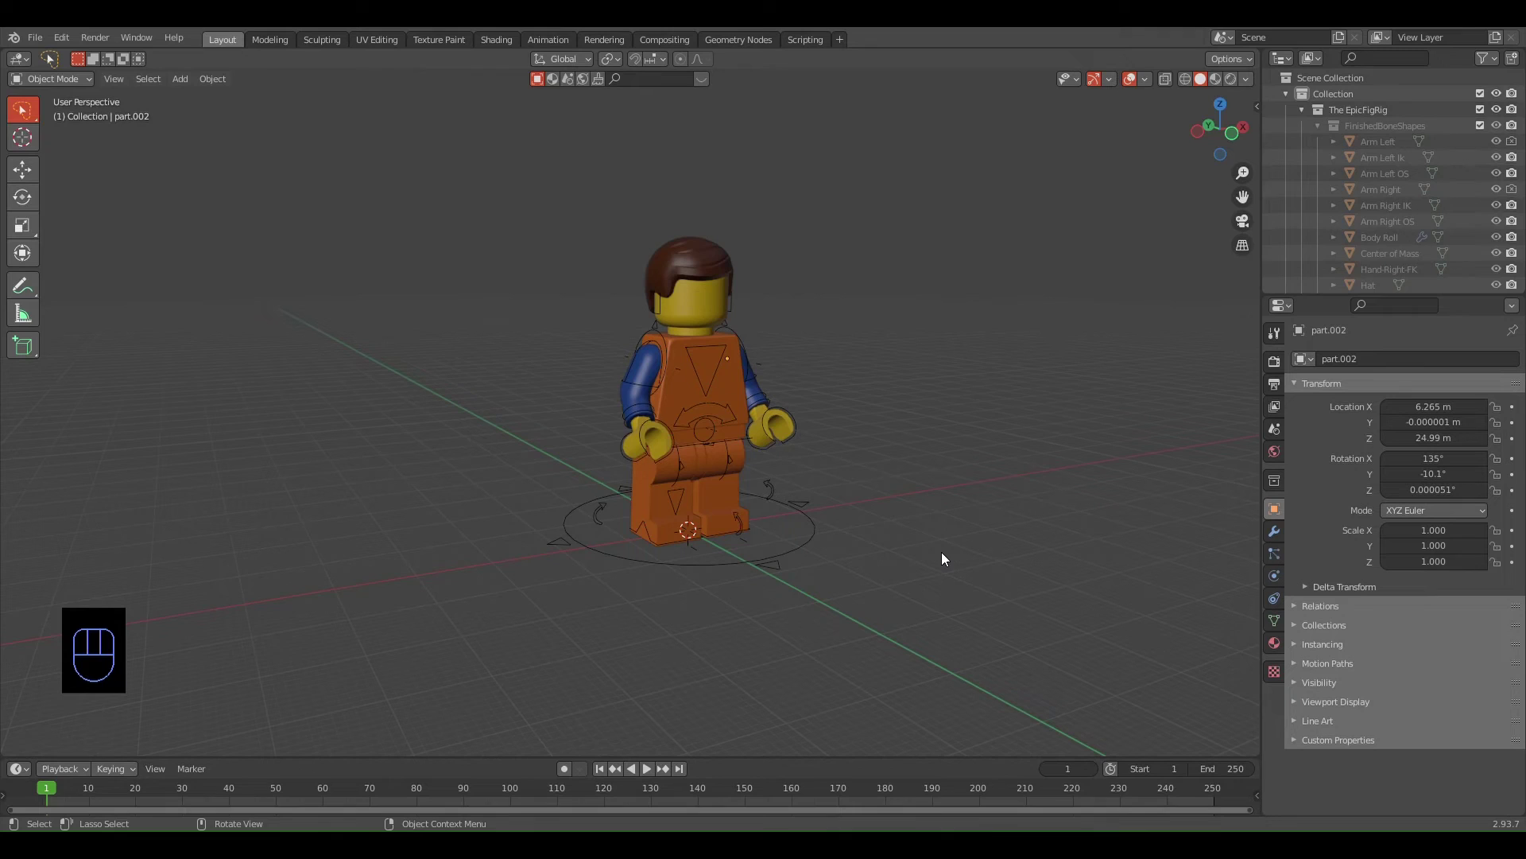
# Select FinishedRig and apply Scale Down from the EpicFigRig Scaler panel in World Properties
pyautogui.moveTo(824, 502)
pyautogui.mouseDown(button='middle')
pyautogui.moveTo(943, 423)
pyautogui.moveTo(914, 445)
pyautogui.mouseUp(button='middle')
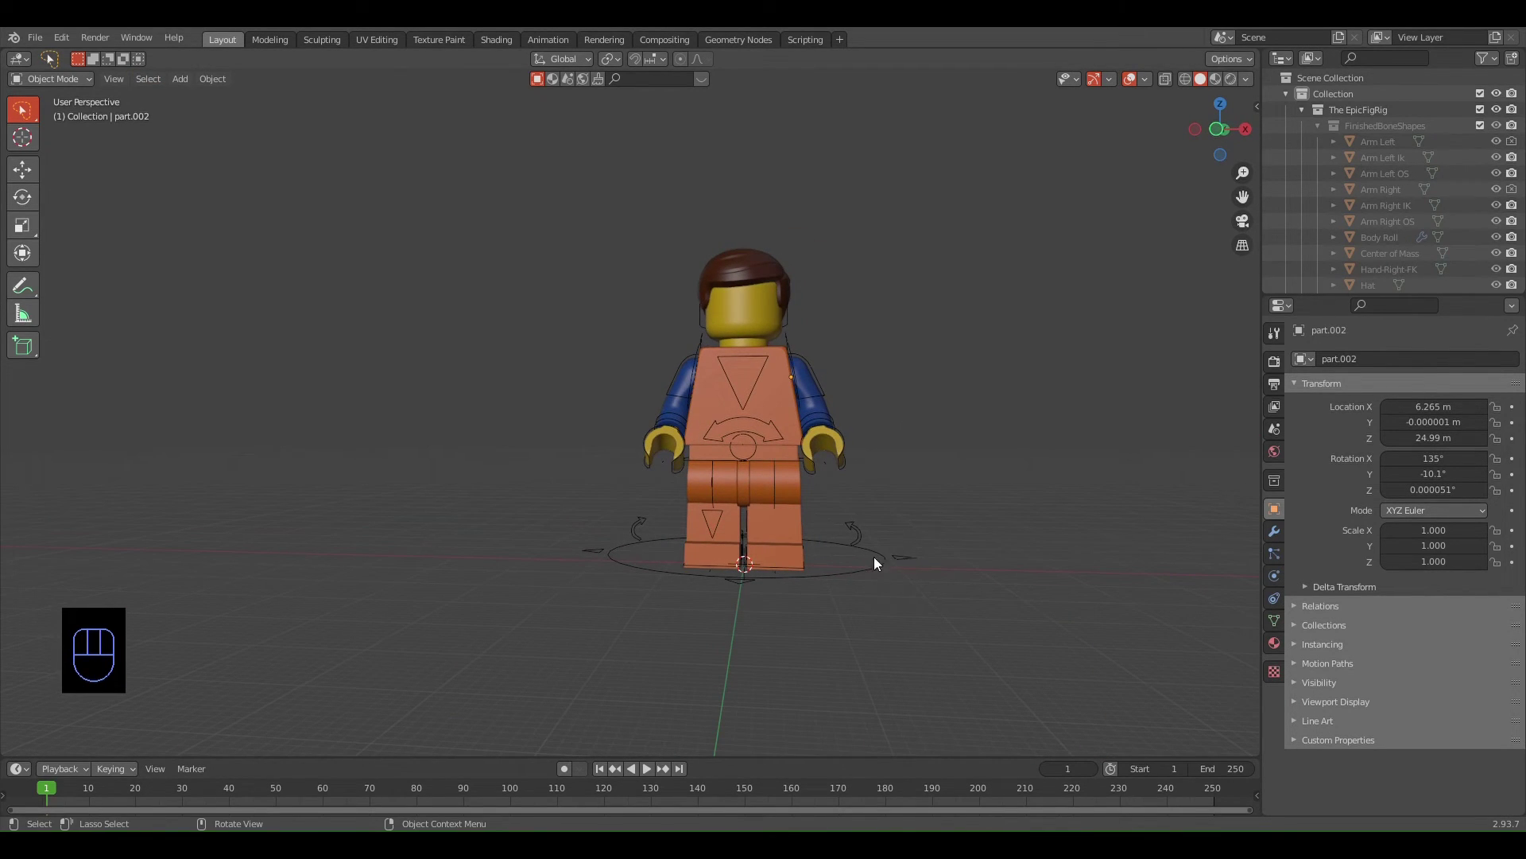
pyautogui.click(893, 550)
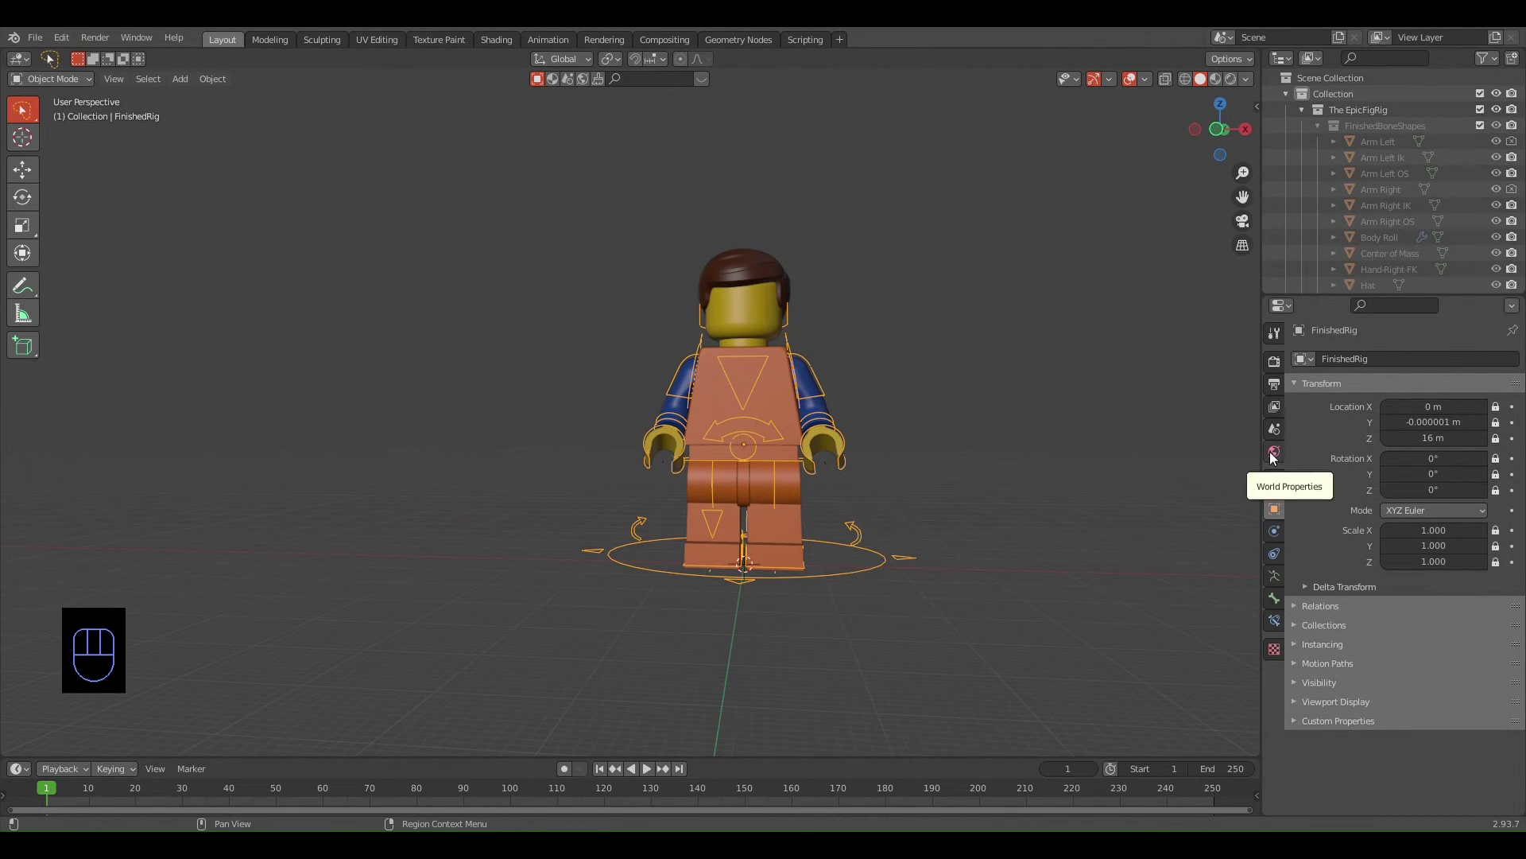
pyautogui.click(1274, 453)
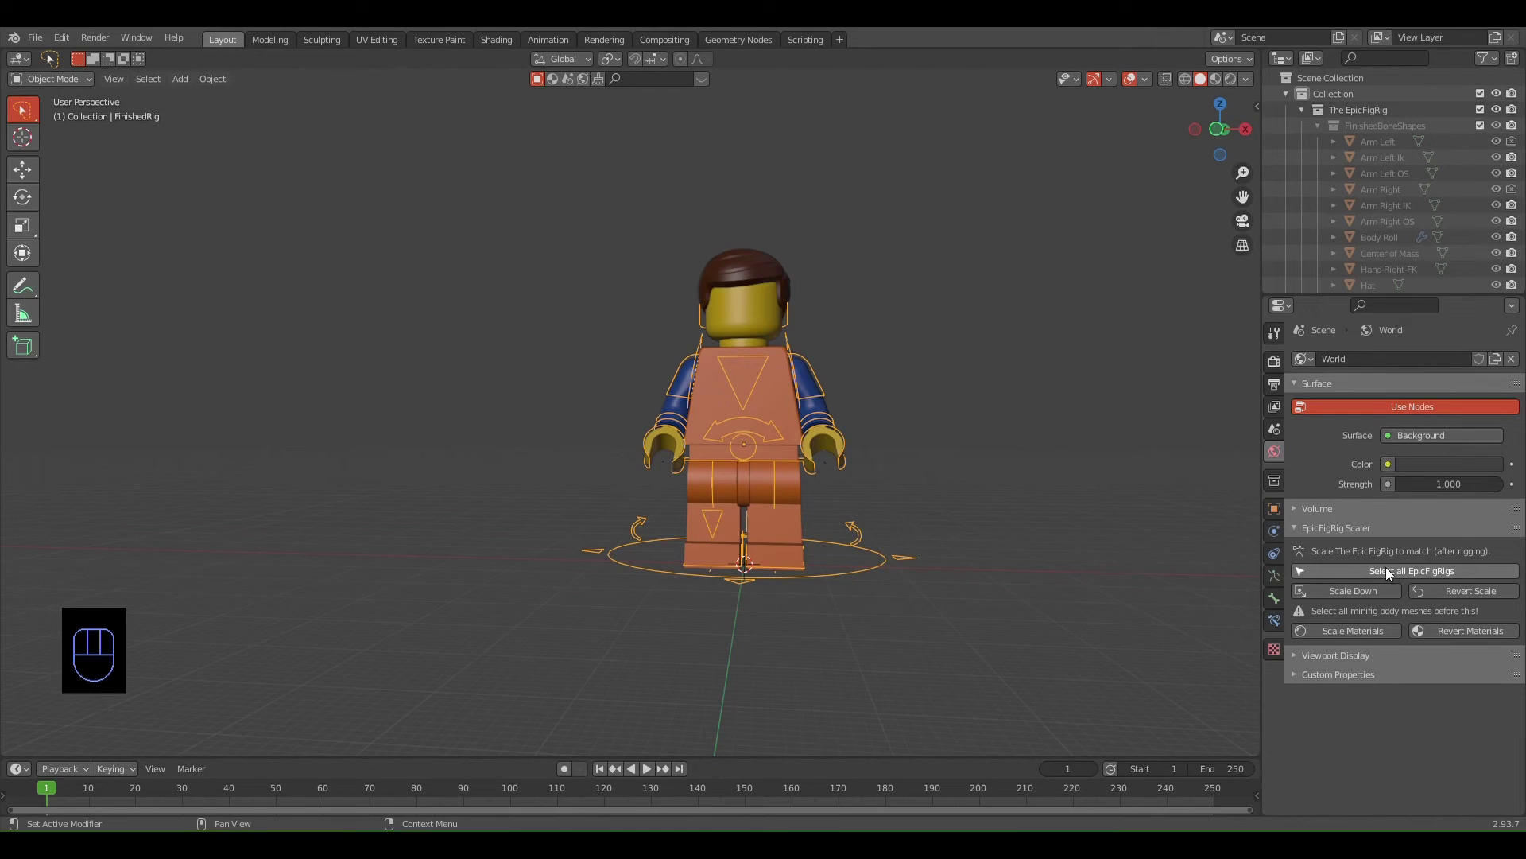
pyautogui.click(1328, 591)
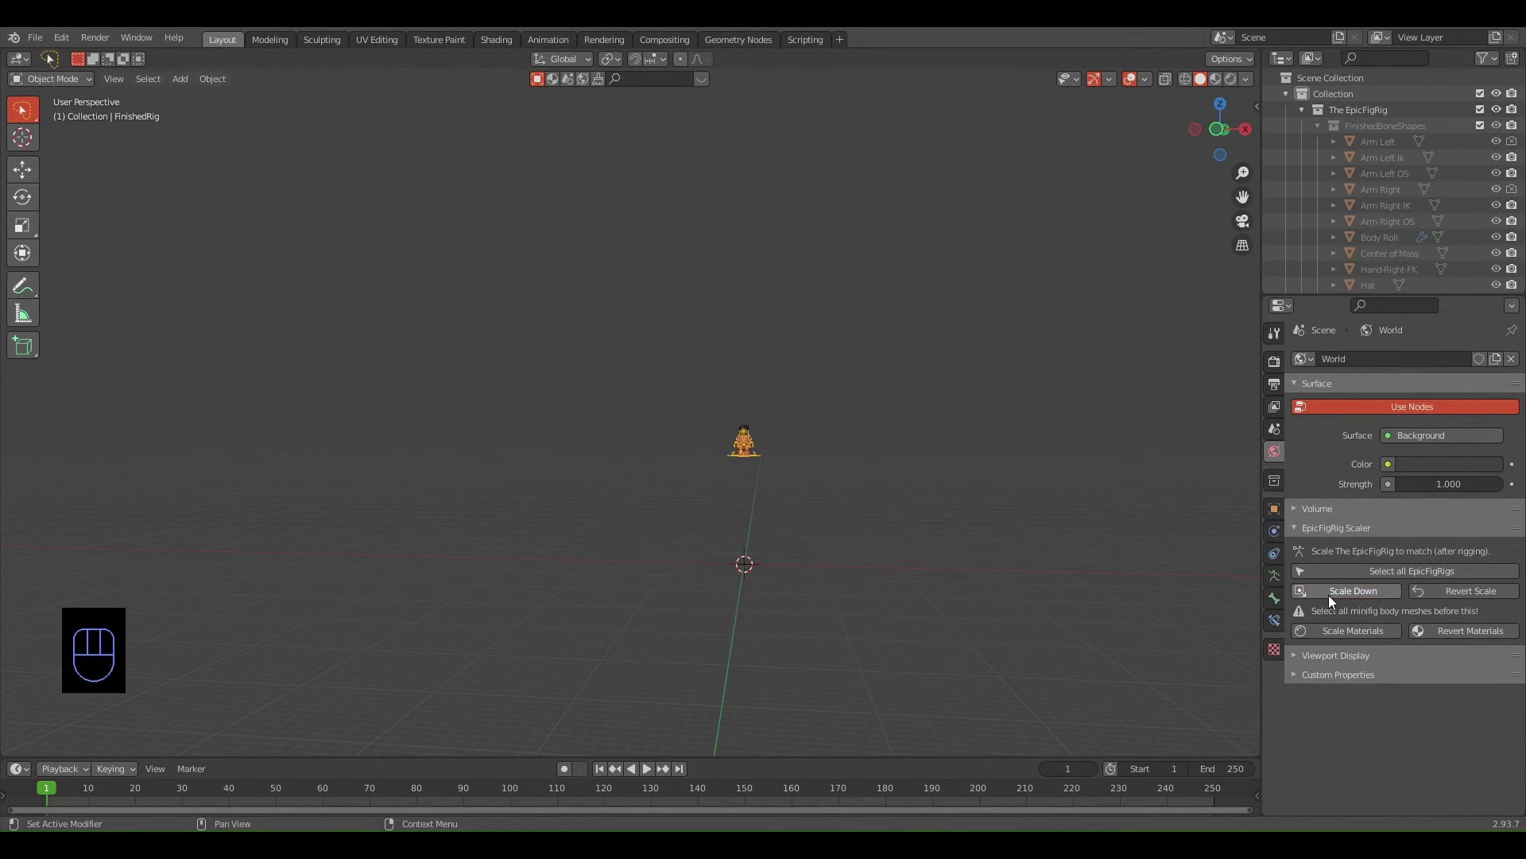
pyautogui.moveTo(747, 459)
pyautogui.keyDown('shift'); pyautogui.mouseDown(button='middle')
pyautogui.moveTo(1098, 517)
pyautogui.moveTo(911, 274)
pyautogui.mouseUp(button='middle'); pyautogui.keyUp('shift')
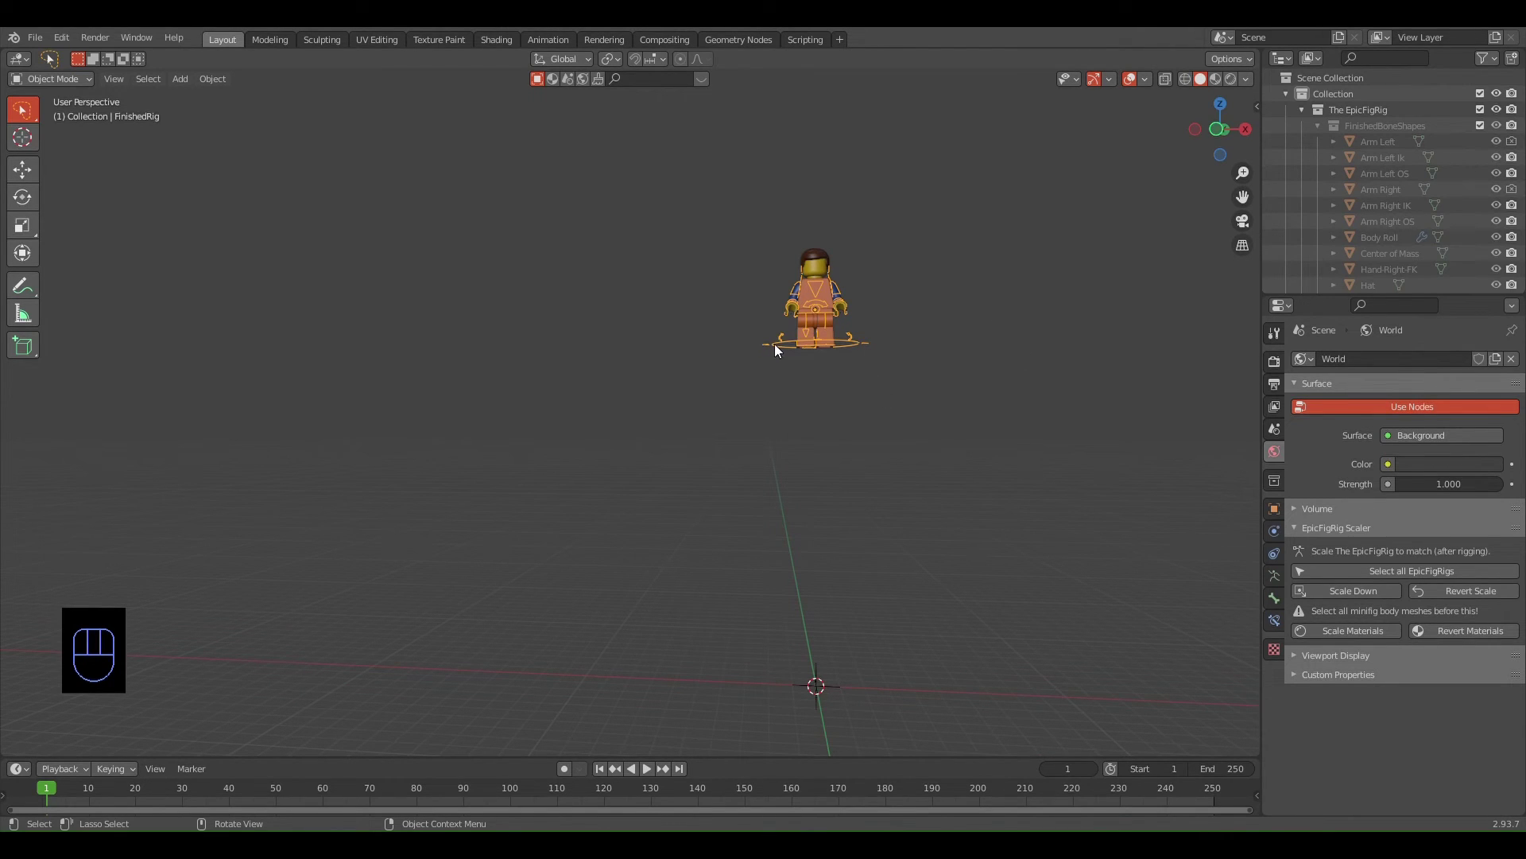
# In Pose Mode, move the MasterBone down along Z to the scene origin
pyautogui.press('ctrl')
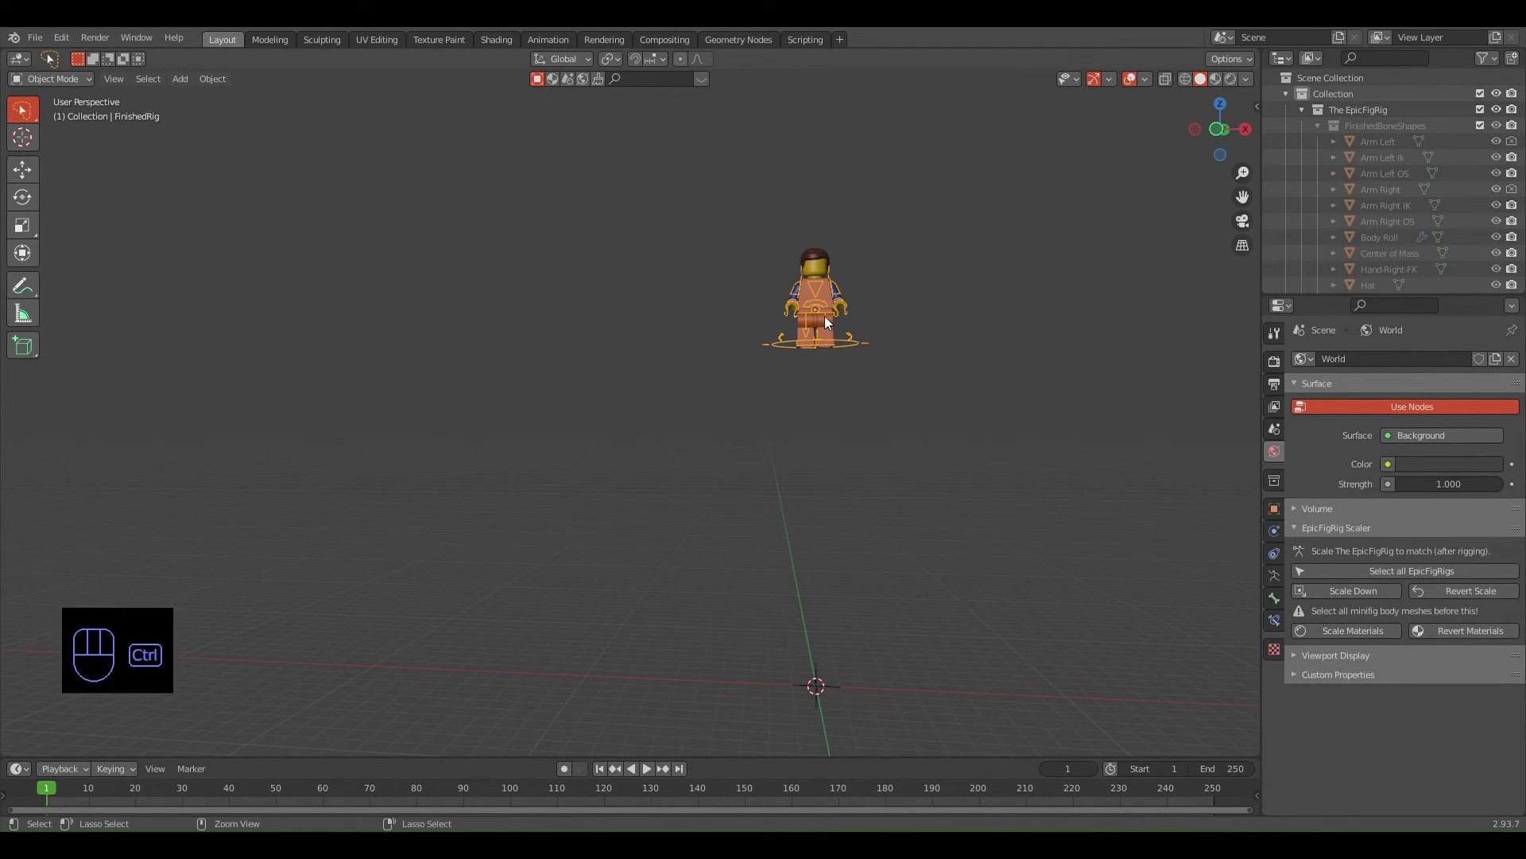
pyautogui.hotkey('ctrl', 'Tab')
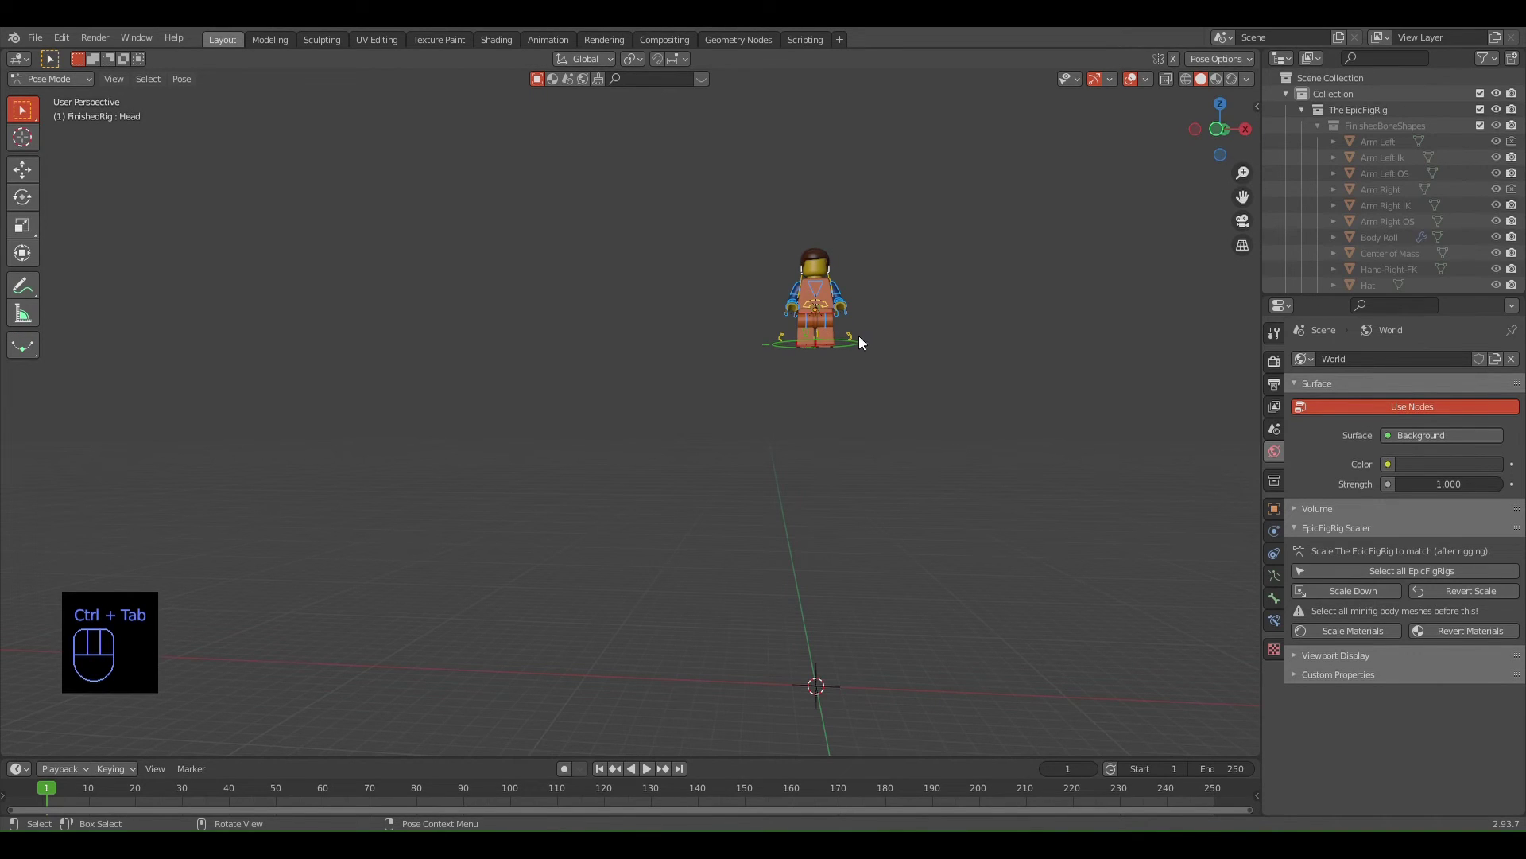
pyautogui.click(862, 342)
pyautogui.press('g')
pyautogui.press('z')
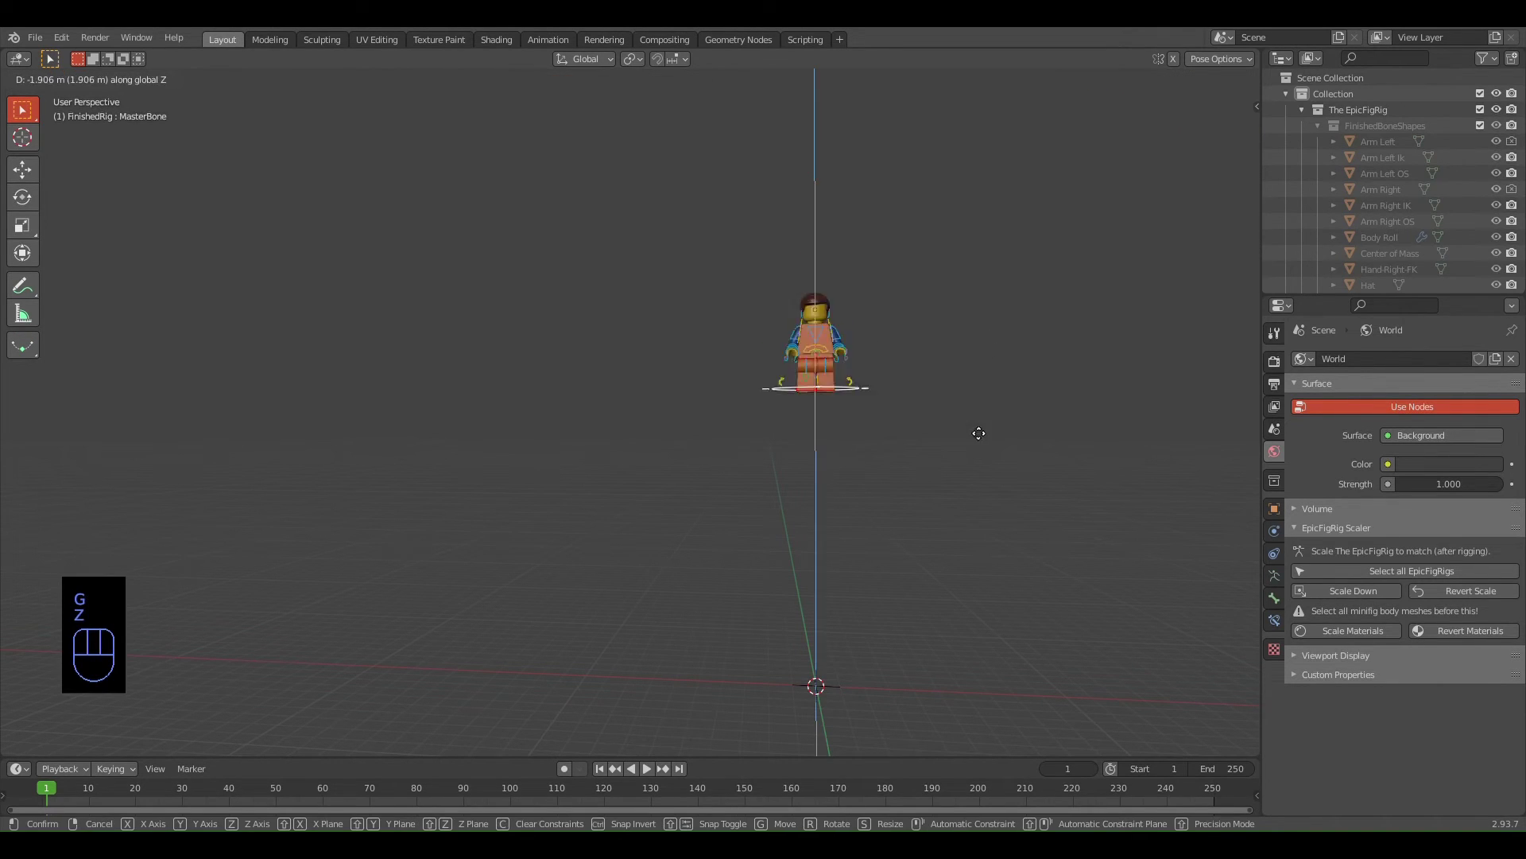
pyautogui.click(957, 689)
pyautogui.moveTo(957, 690); pyautogui.dragTo(900, 461, button='middle')
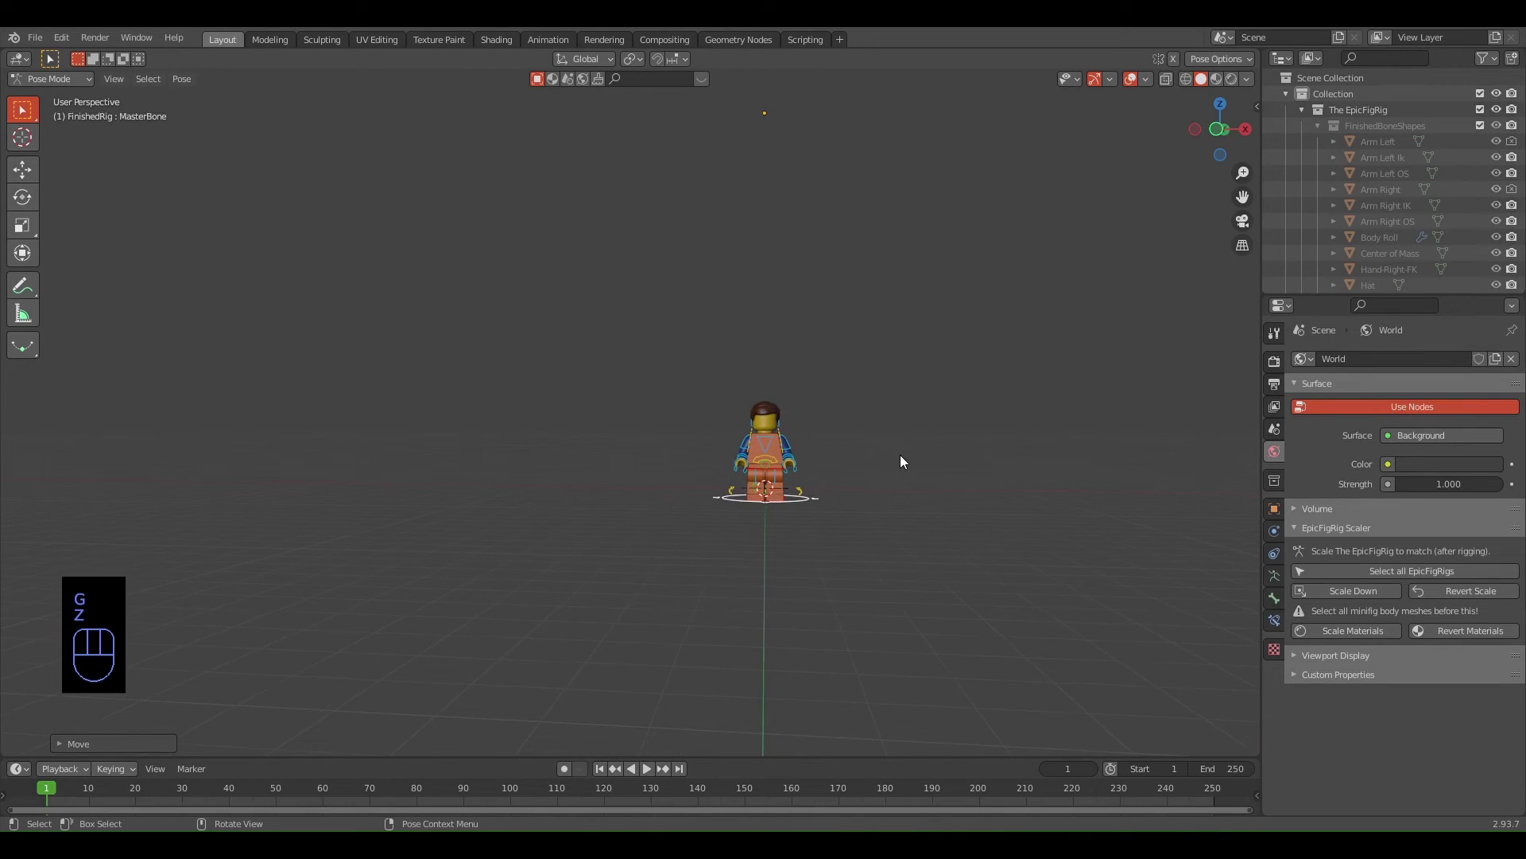
pyautogui.press('g')
pyautogui.press('z')
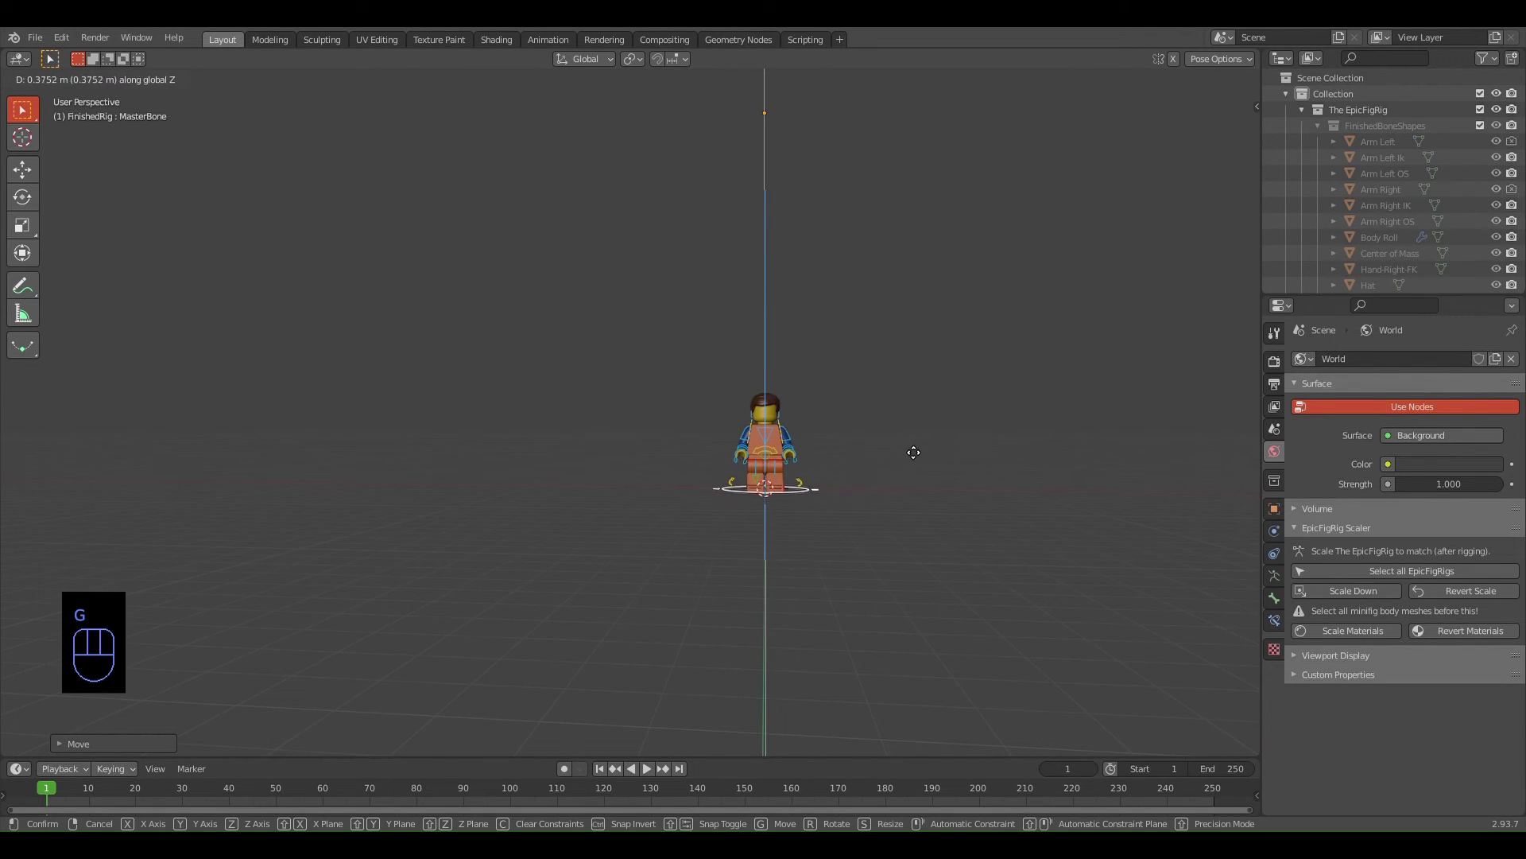
pyautogui.rightClick(954, 476)
pyautogui.moveTo(954, 475); pyautogui.dragTo(954, 475, button='middle')
pyautogui.hotkey('ctrl', 'Tab')
# Add a test cube beside the figure, reposition it, then undo it away
pyautogui.hotkey('shift', 'a')
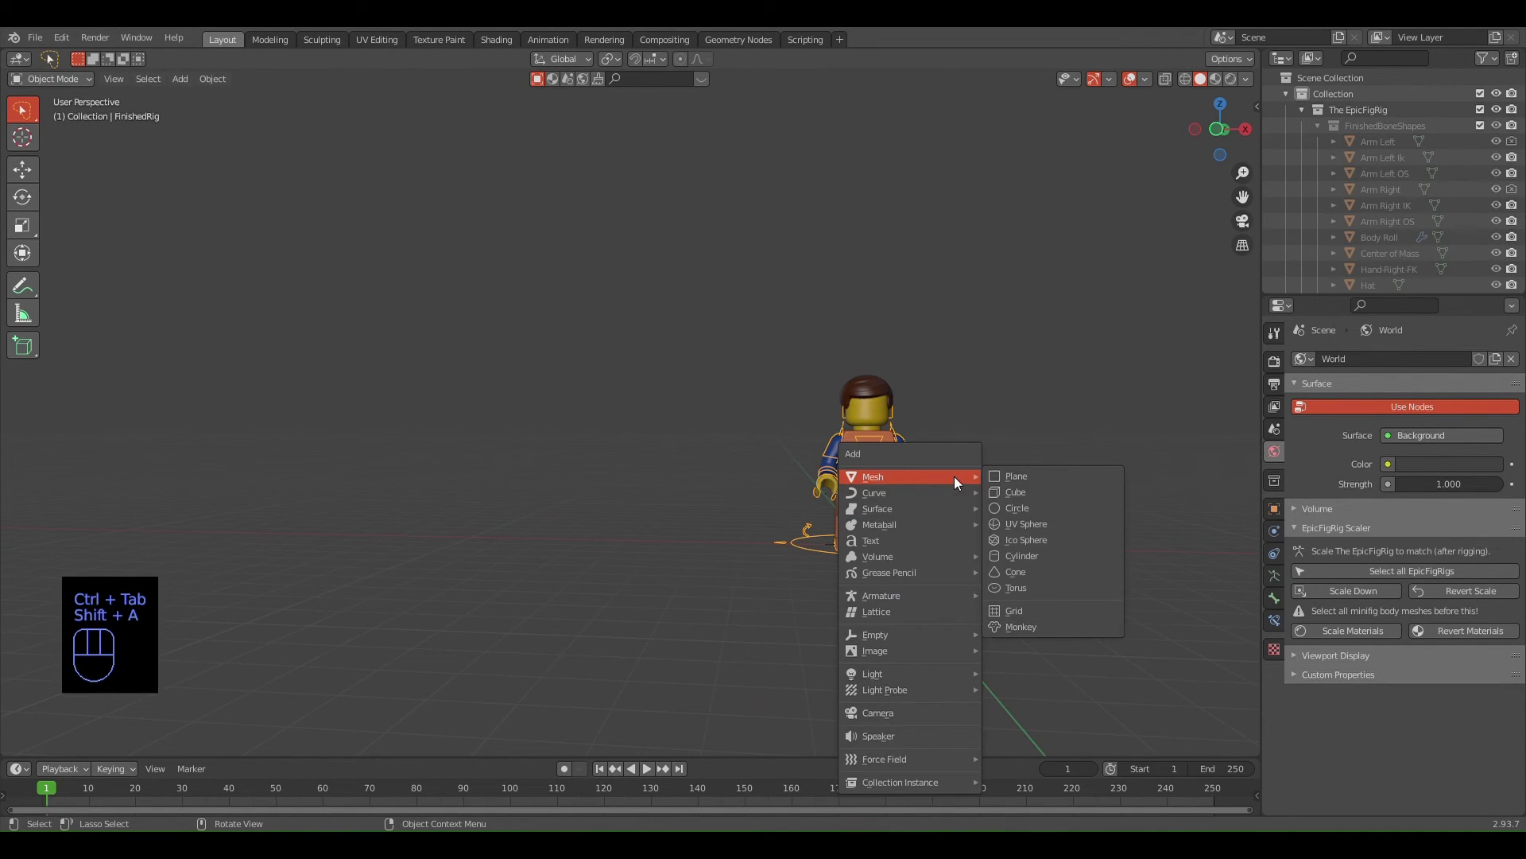
pyautogui.click(999, 493)
pyautogui.press('g')
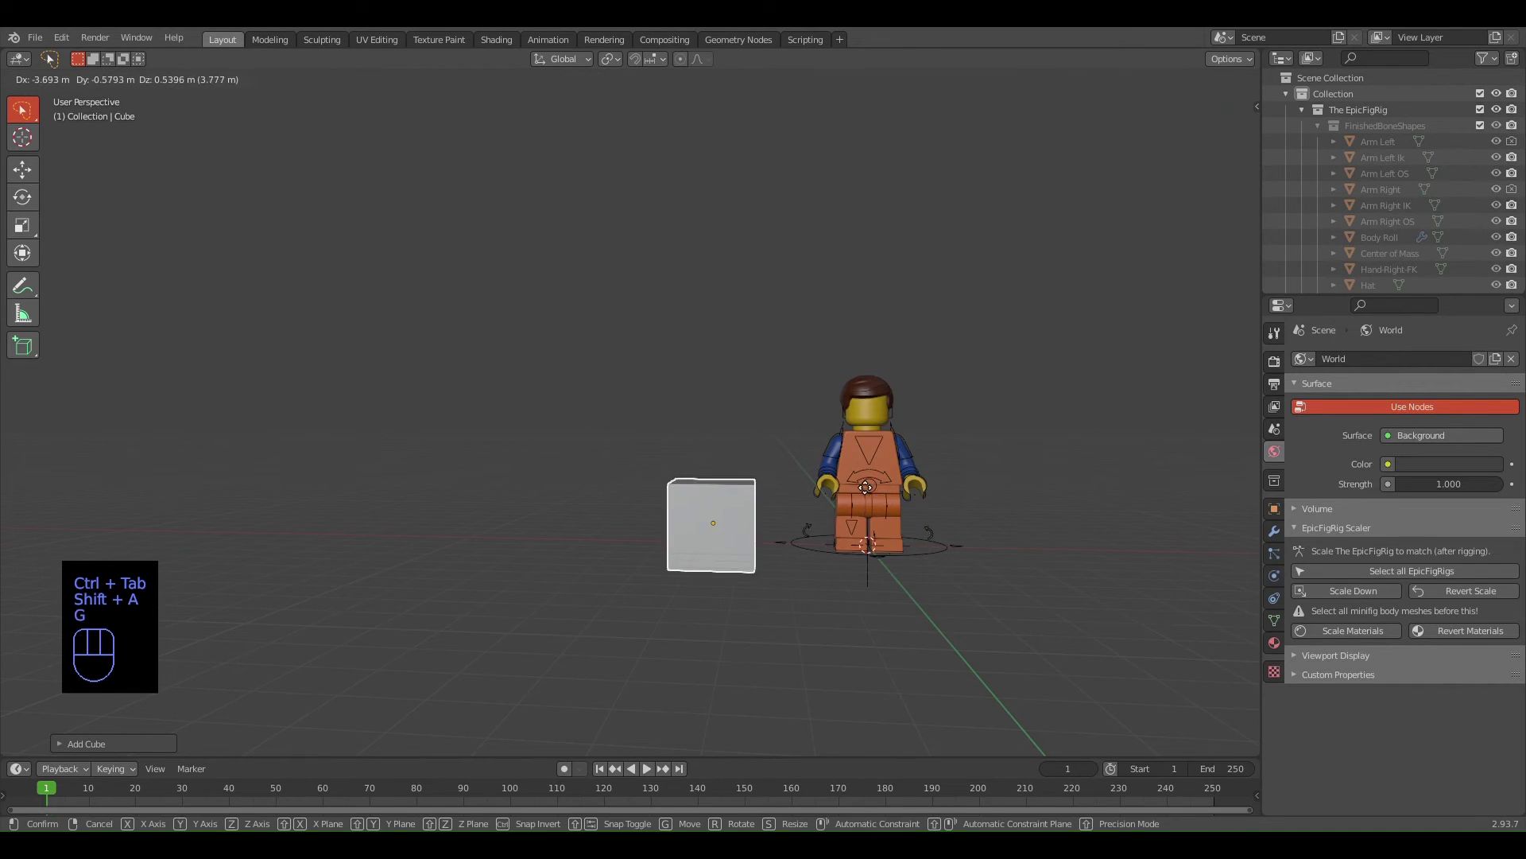
pyautogui.click(1009, 488)
pyautogui.moveTo(1009, 488)
pyautogui.mouseDown(button='middle')
pyautogui.moveTo(1043, 501)
pyautogui.moveTo(963, 423)
pyautogui.mouseUp(button='middle')
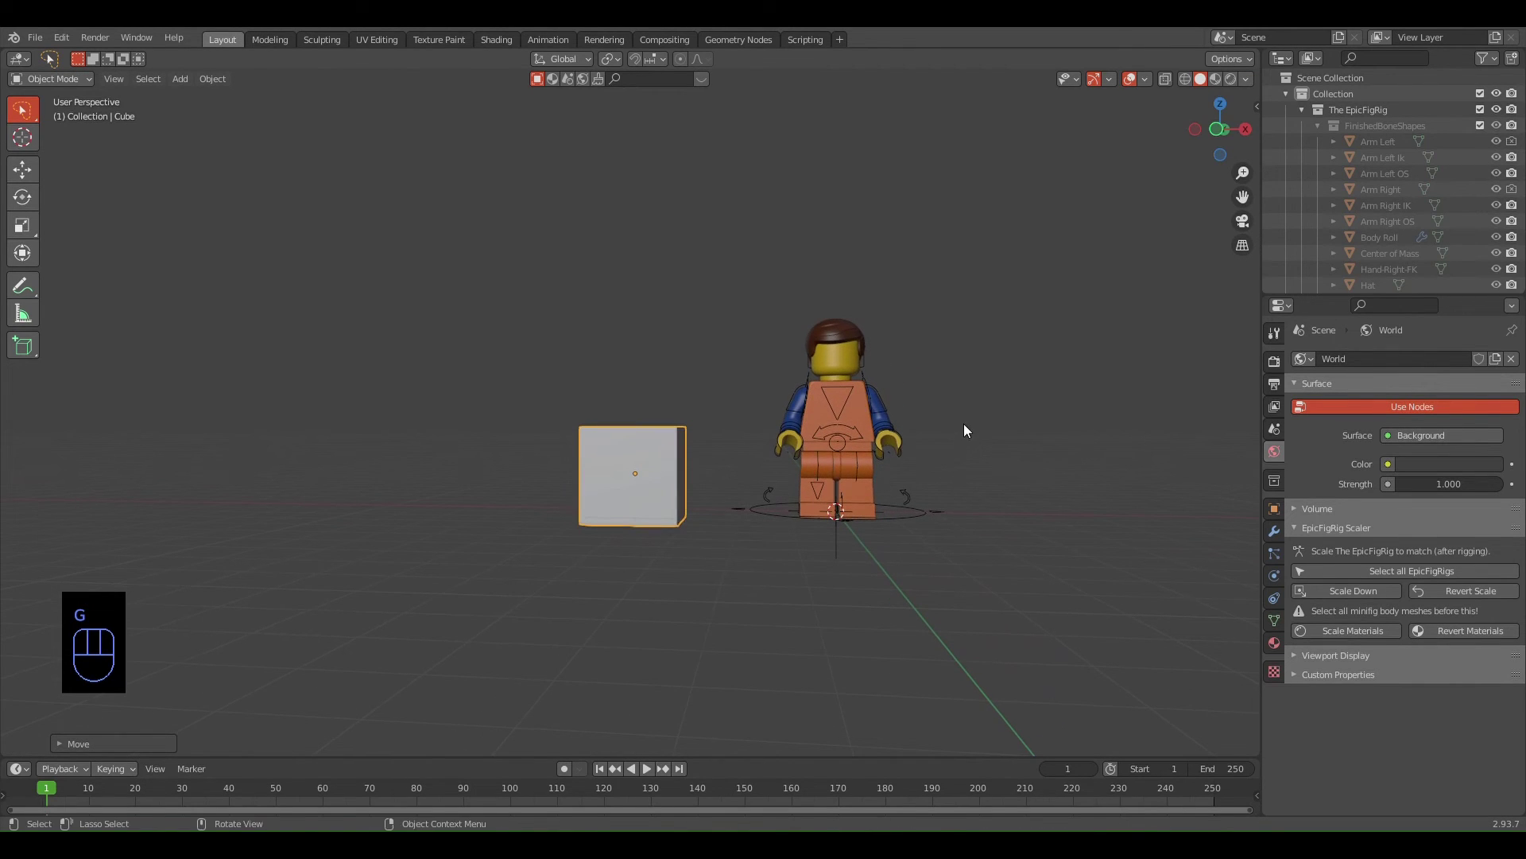
pyautogui.press('g')
pyautogui.click(982, 421)
pyautogui.moveTo(1067, 439)
pyautogui.mouseDown(button='middle')
pyautogui.moveTo(781, 450)
pyautogui.moveTo(1069, 441)
pyautogui.mouseUp(button='middle')
pyautogui.scroll(-5, 781, 450)
pyautogui.hotkey('ctrl', 'z')
pyautogui.hotkey('ctrl', 'z')
pyautogui.hotkey('ctrl', 'z')
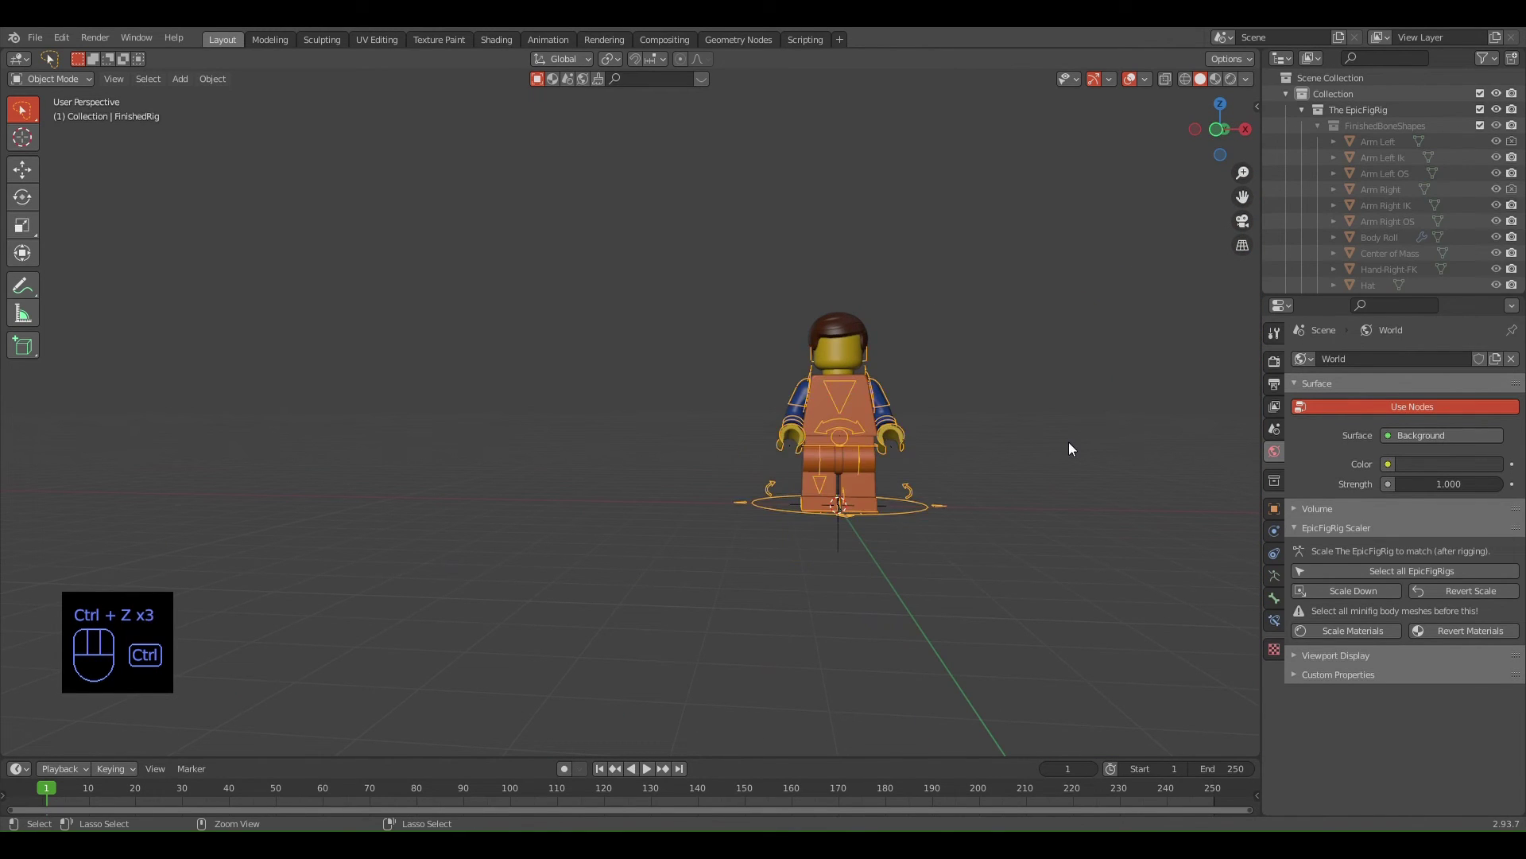
pyautogui.hotkey('ctrl', 'z')
pyautogui.hotkey('ctrl', 'z')
pyautogui.hotkey('ctrl', 'z')
pyautogui.hotkey('ctrl', 'z')
pyautogui.hotkey('ctrl', 'z')
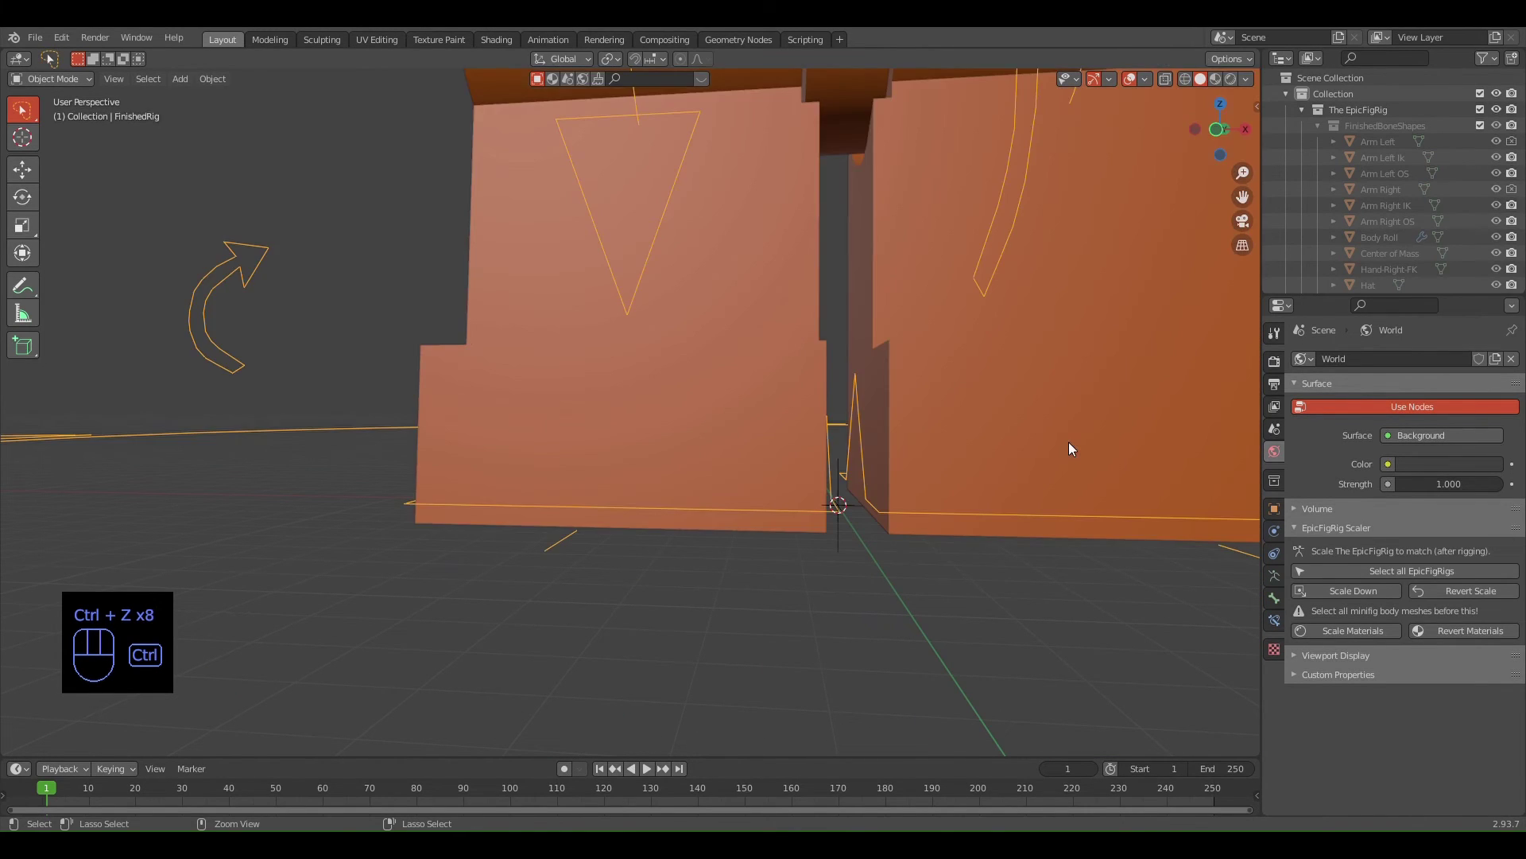
# Add a camera and switch the viewport to look through it
pyautogui.scroll(-5, 1068, 442)
pyautogui.scroll(-3, 999, 368)
pyautogui.scroll(2, 1062, 523)
pyautogui.hotkey('shift', 'a')
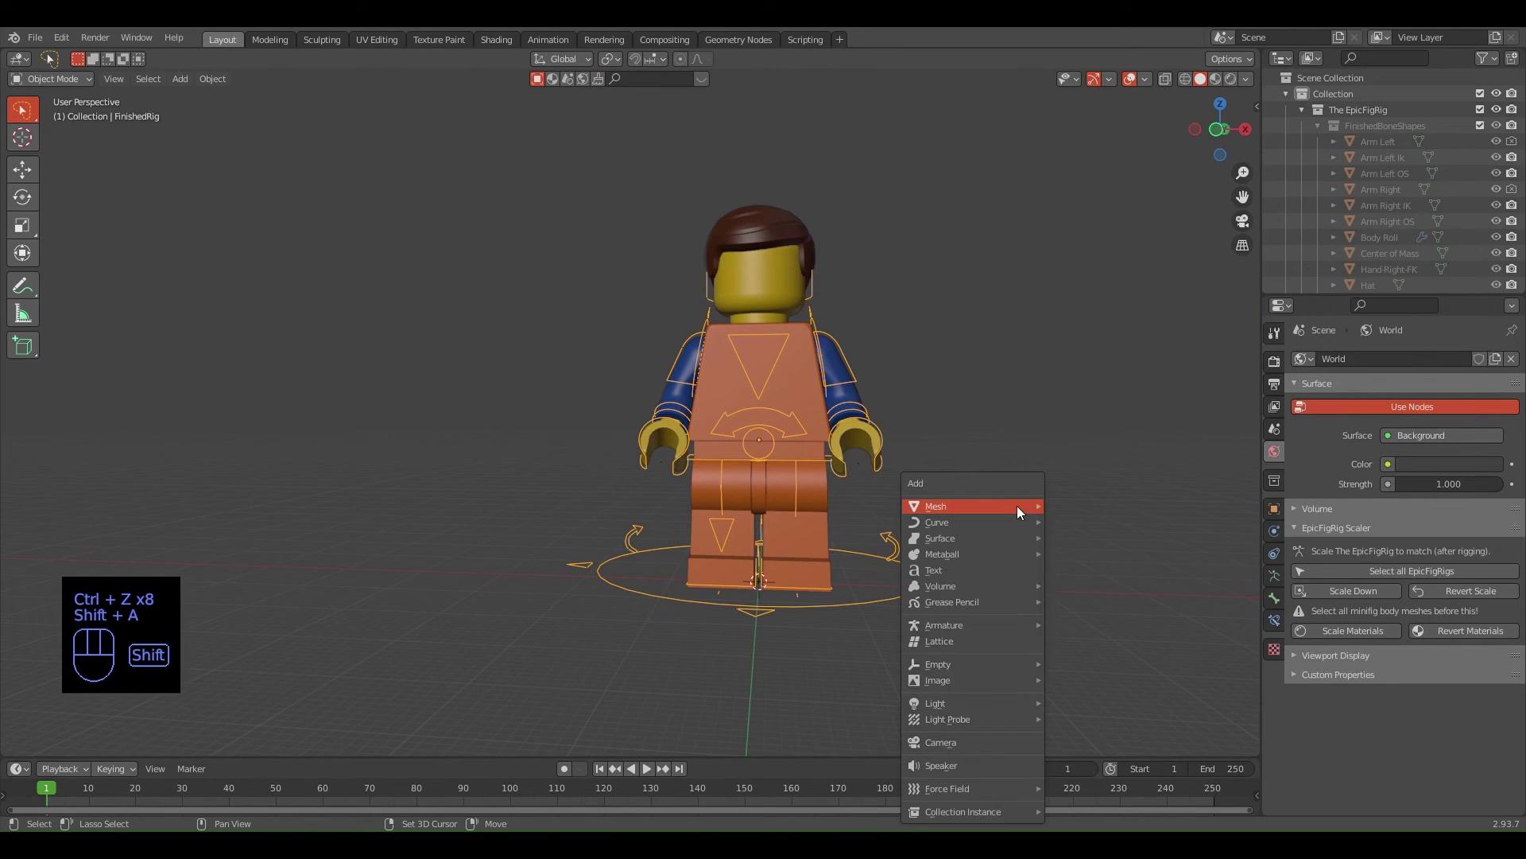
pyautogui.click(977, 742)
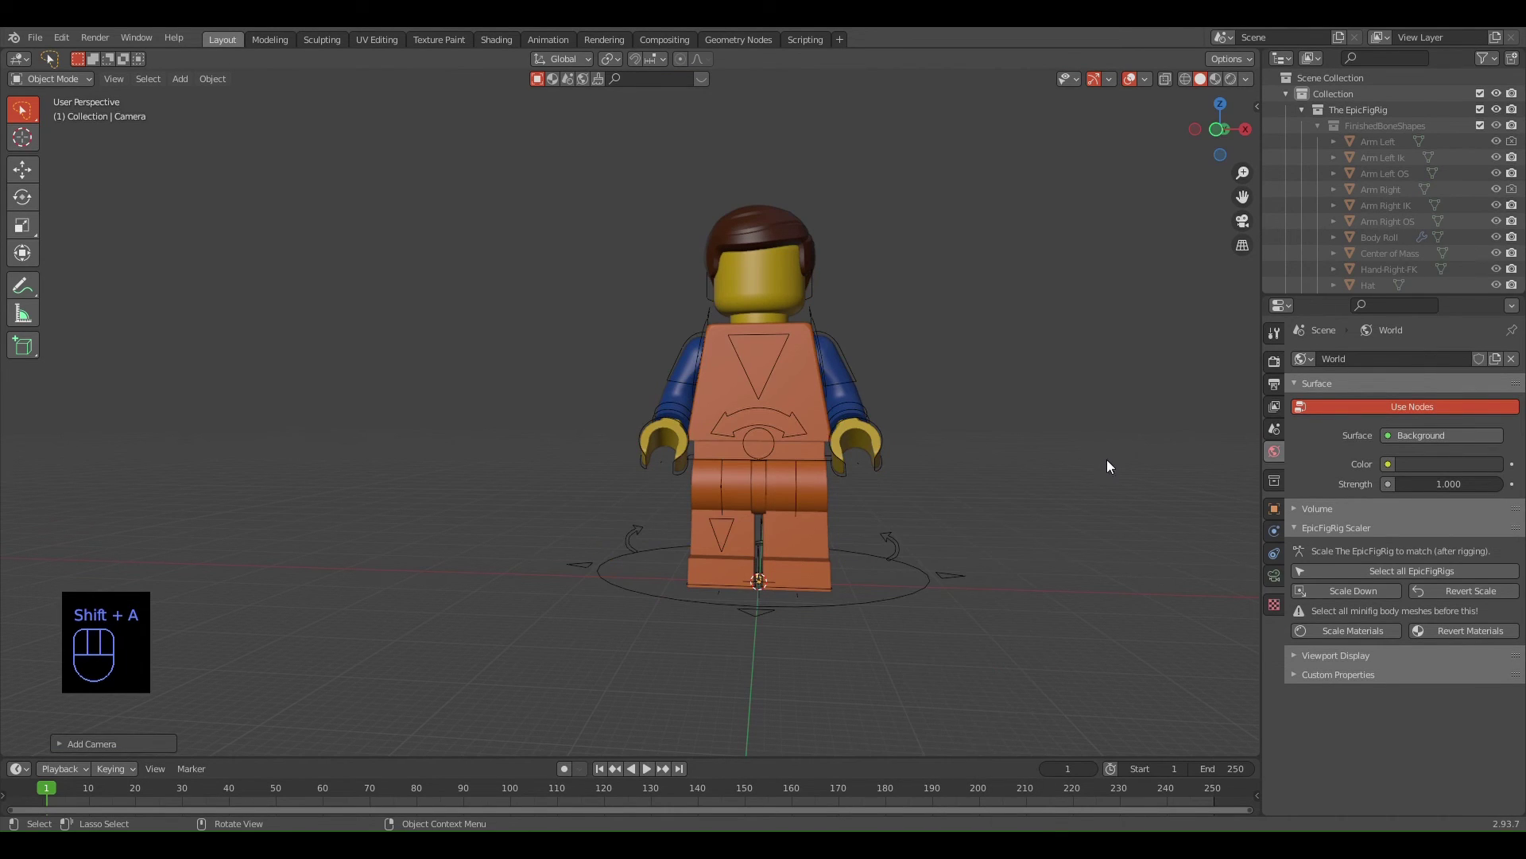
pyautogui.click(1243, 220)
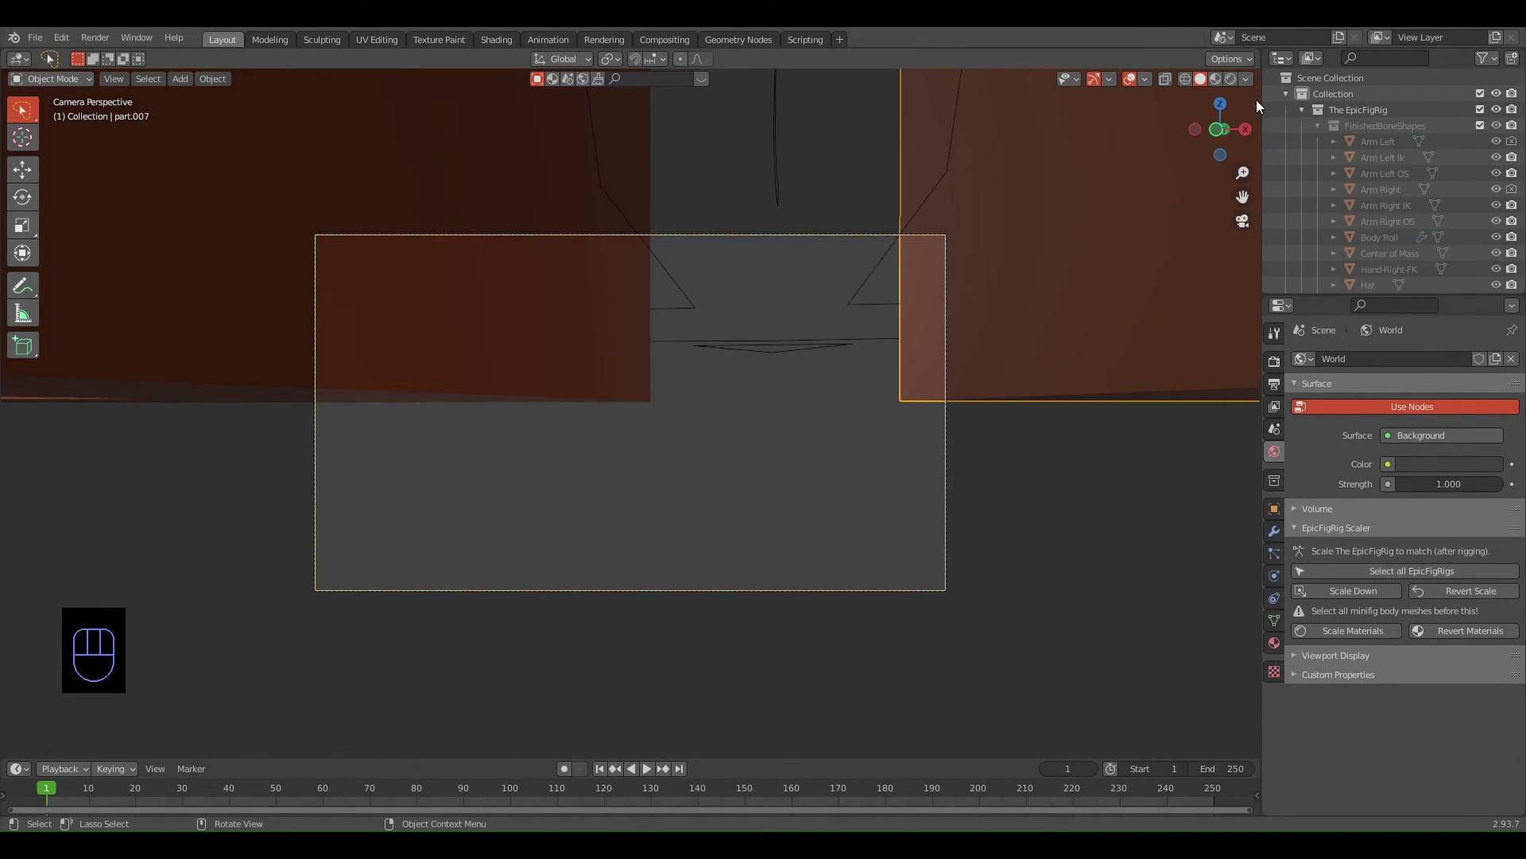
# Enable Lock Camera to View in the sidebar and pan to frame the whole minifig
pyautogui.click(1257, 98)
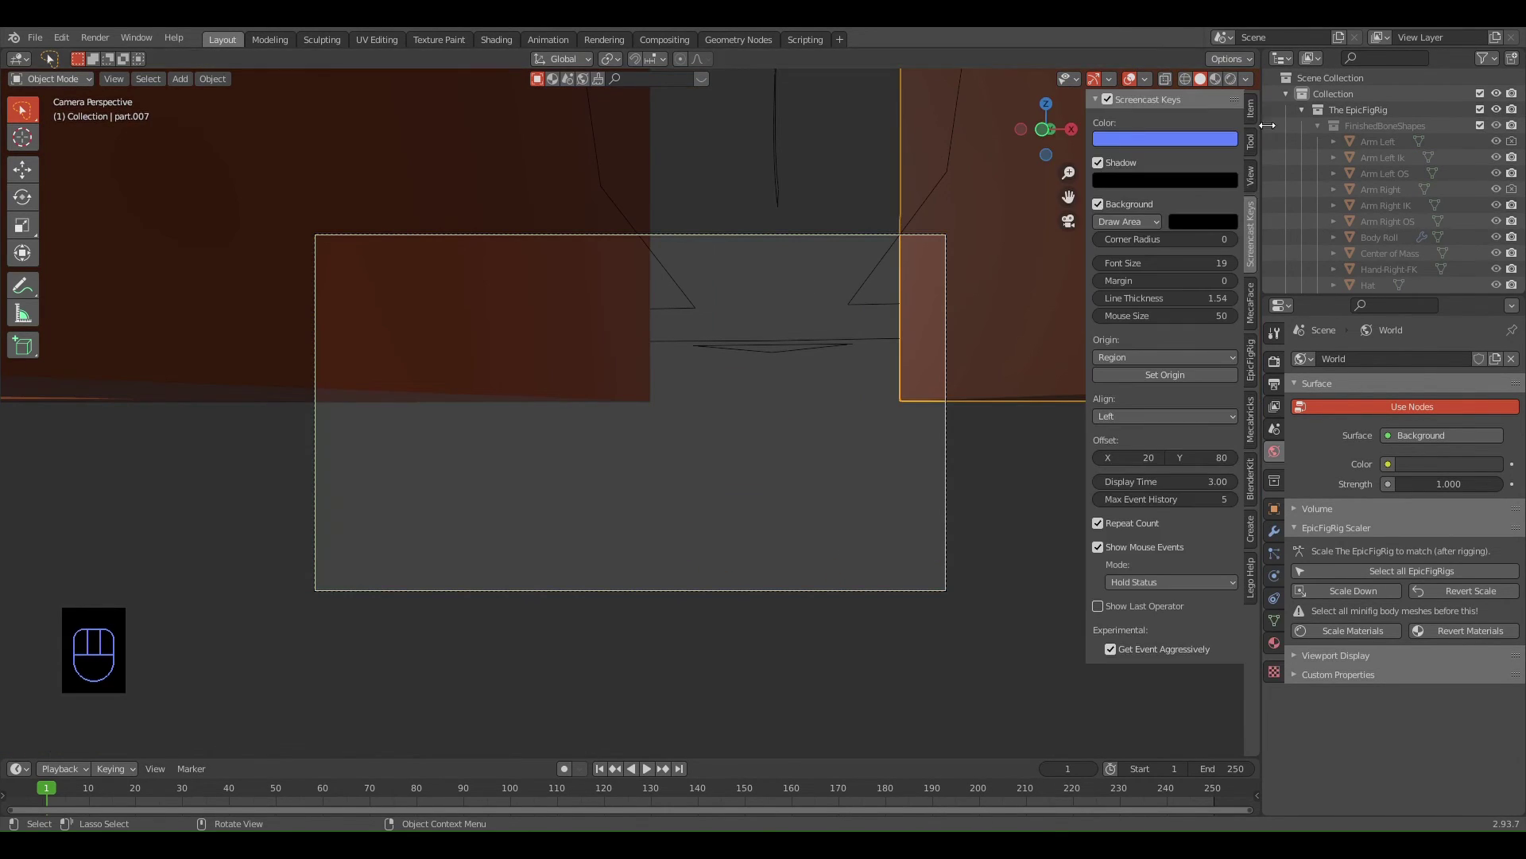
pyautogui.click(1252, 172)
pyautogui.click(1161, 297)
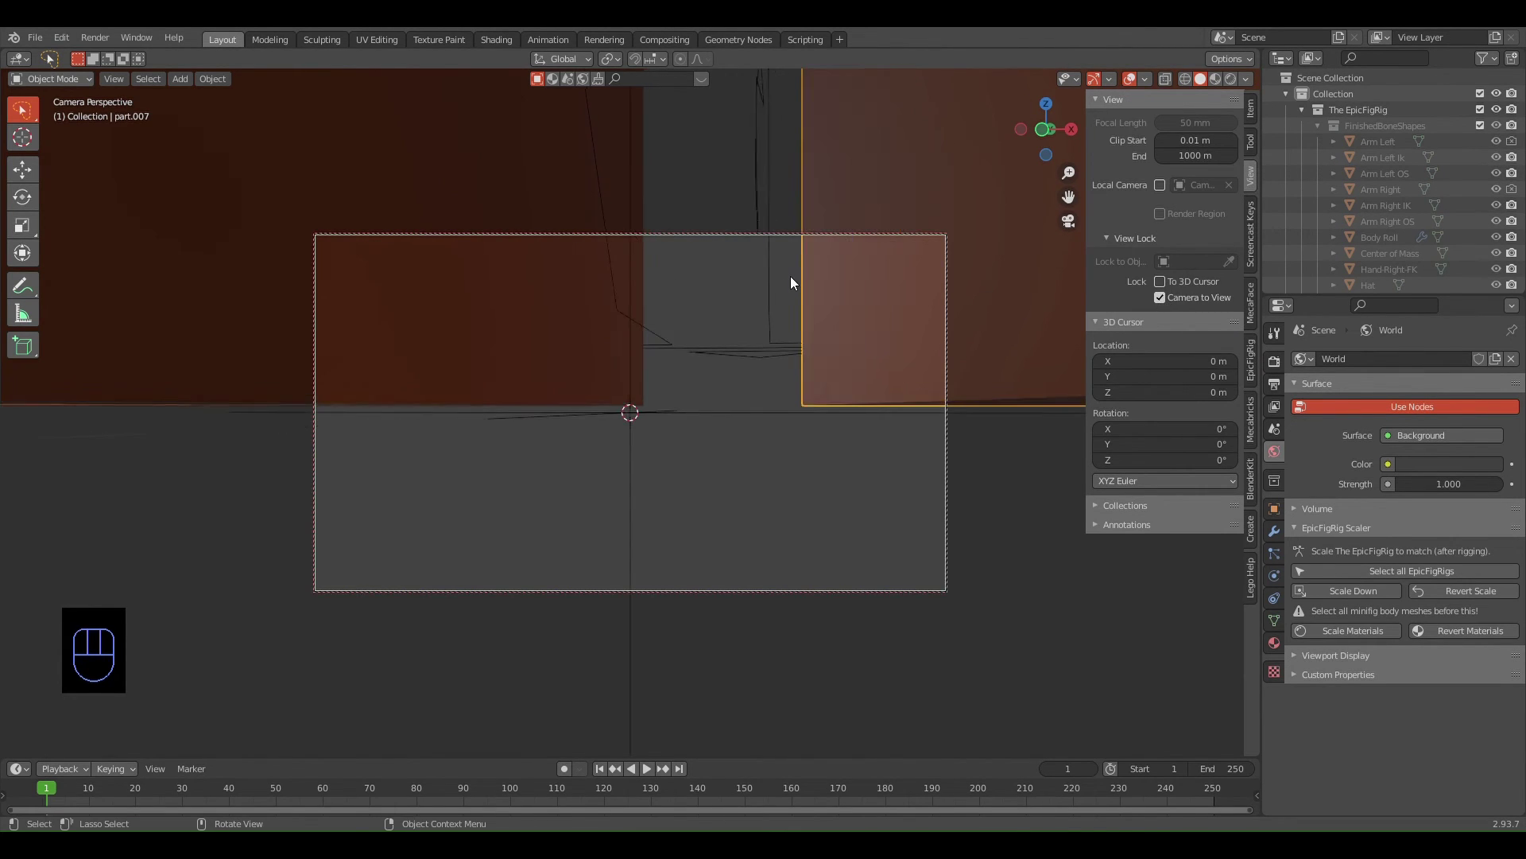
pyautogui.scroll(-5, 884, 231)
pyautogui.moveTo(894, 191)
pyautogui.keyDown('shift'); pyautogui.mouseDown(button='middle')
pyautogui.moveTo(986, 339)
pyautogui.moveTo(967, 307)
pyautogui.moveTo(997, 306)
pyautogui.moveTo(954, 326)
pyautogui.moveTo(957, 340)
pyautogui.mouseUp(button='middle'); pyautogui.keyUp('shift')
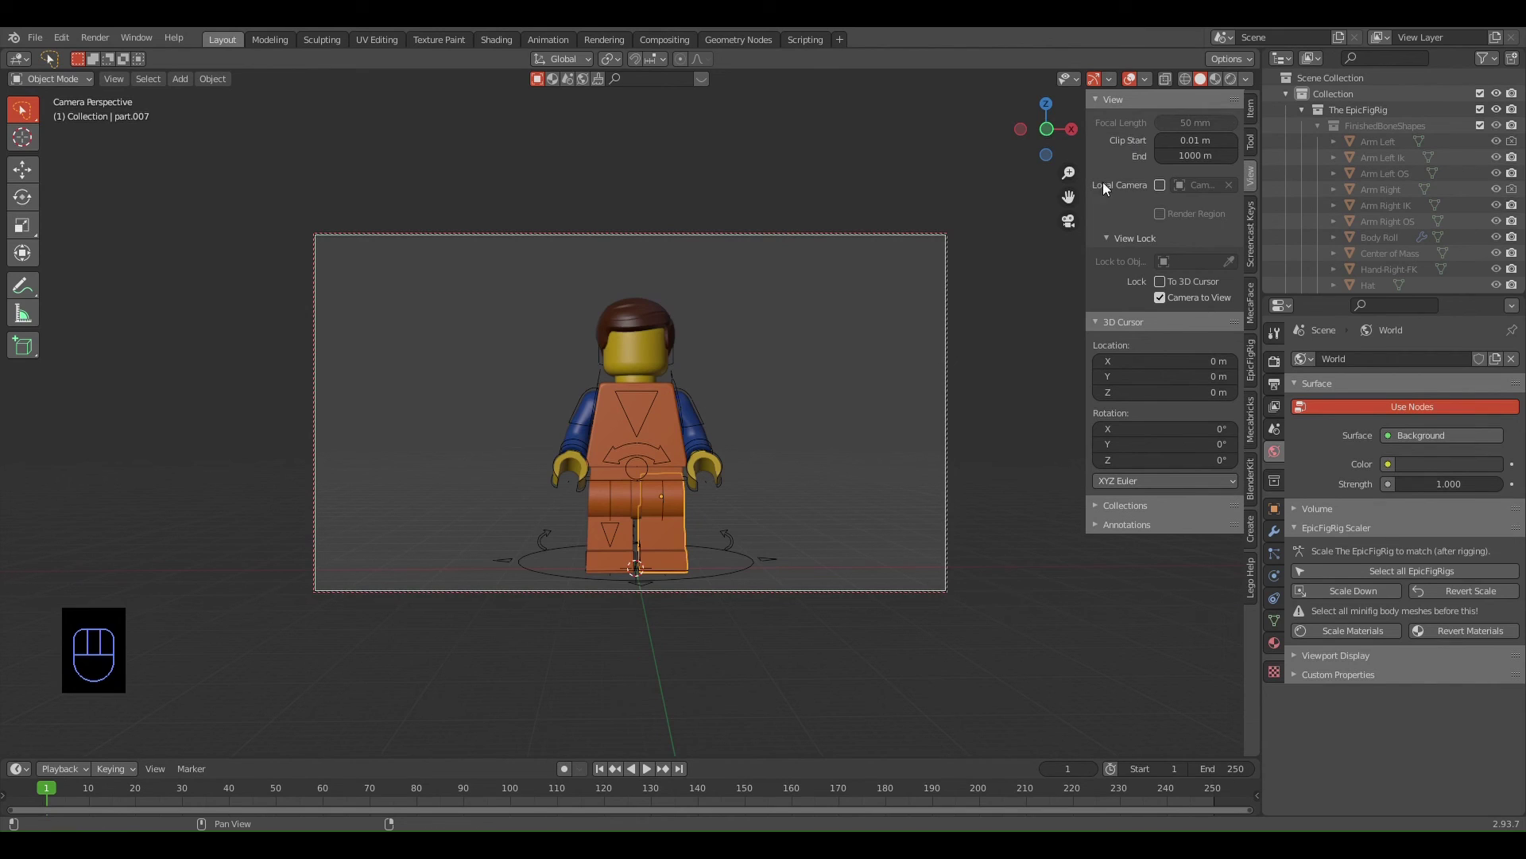
# Turn off Camera to View and orbit to a front view of the minifig, undoing an accidental part scale
pyautogui.click(1160, 298)
pyautogui.moveTo(679, 185)
pyautogui.mouseDown(button='middle')
pyautogui.moveTo(515, 246)
pyautogui.moveTo(955, 221)
pyautogui.moveTo(958, 326)
pyautogui.mouseUp(button='middle')
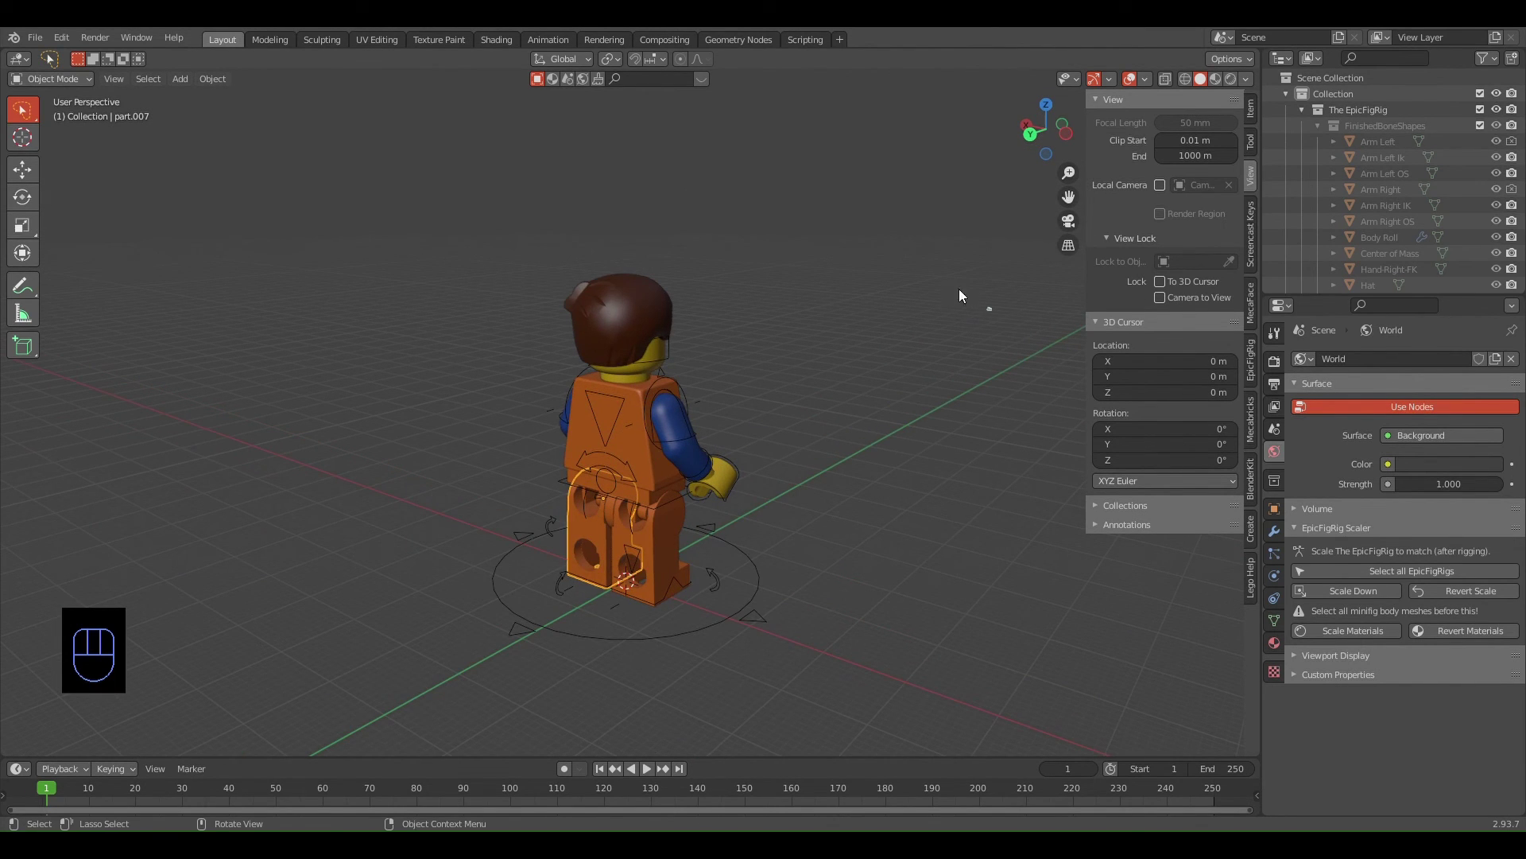
pyautogui.moveTo(1047, 304)
pyautogui.mouseDown(button='middle')
pyautogui.moveTo(573, 286)
pyautogui.moveTo(830, 300)
pyautogui.mouseUp(button='middle')
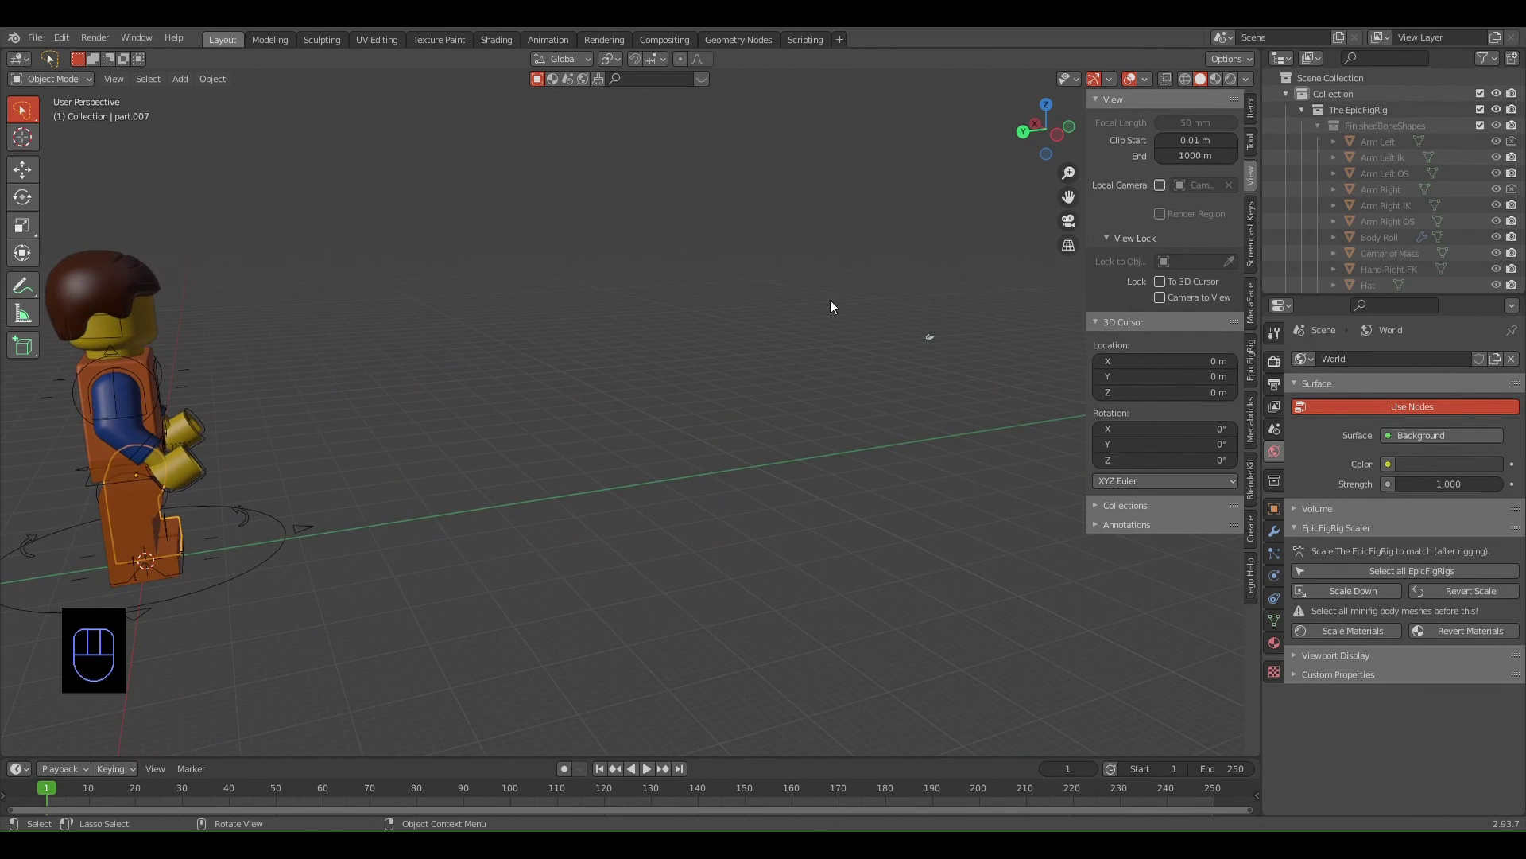
pyautogui.press('s')
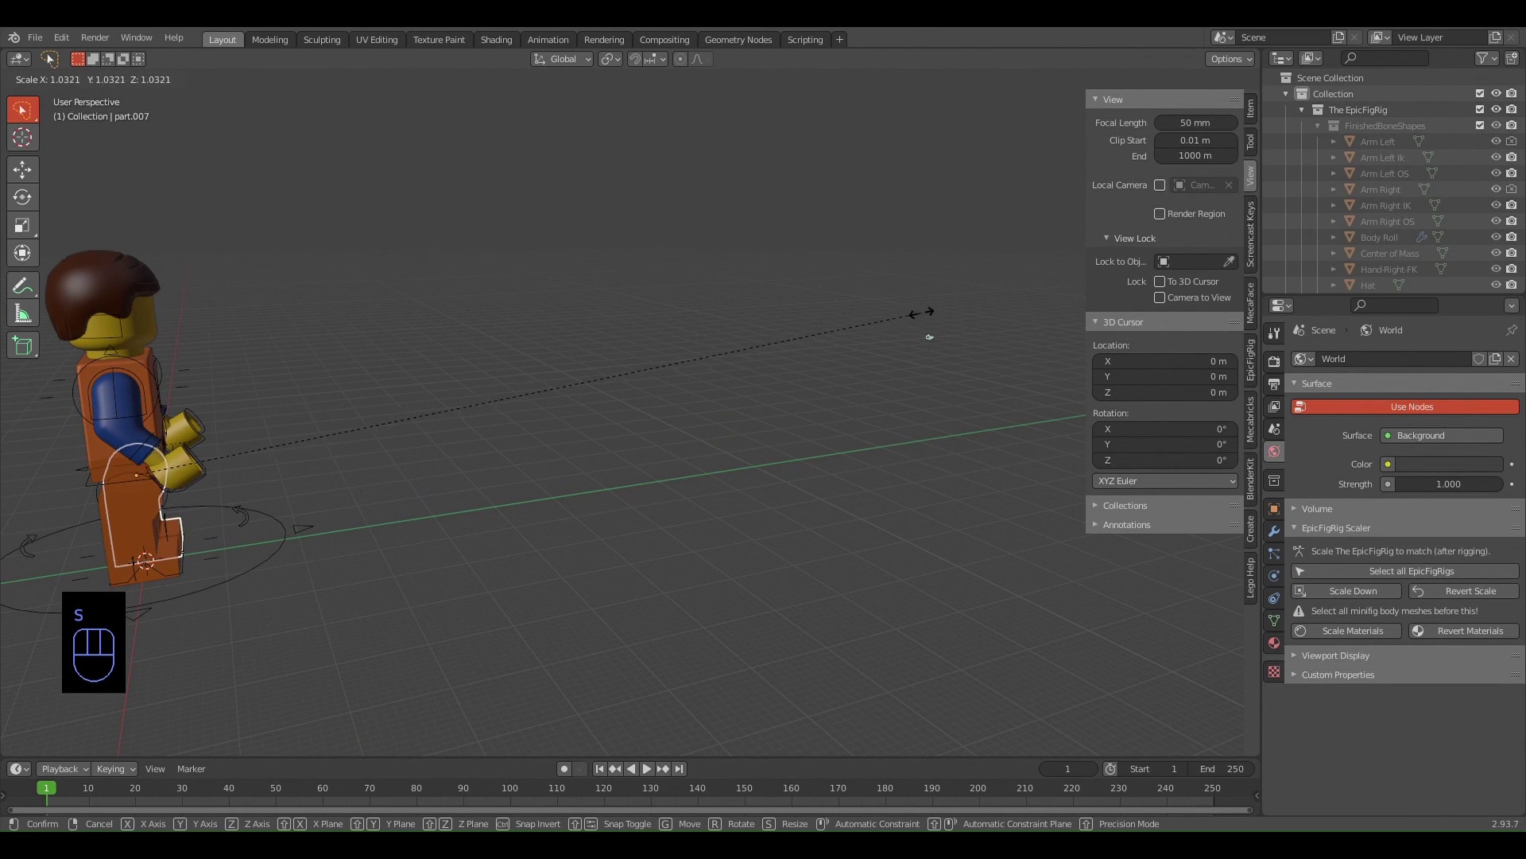
pyautogui.keyDown('ctrl'); pyautogui.click(983, 266); pyautogui.keyUp('ctrl')
pyautogui.hotkey('ctrl', 'z')
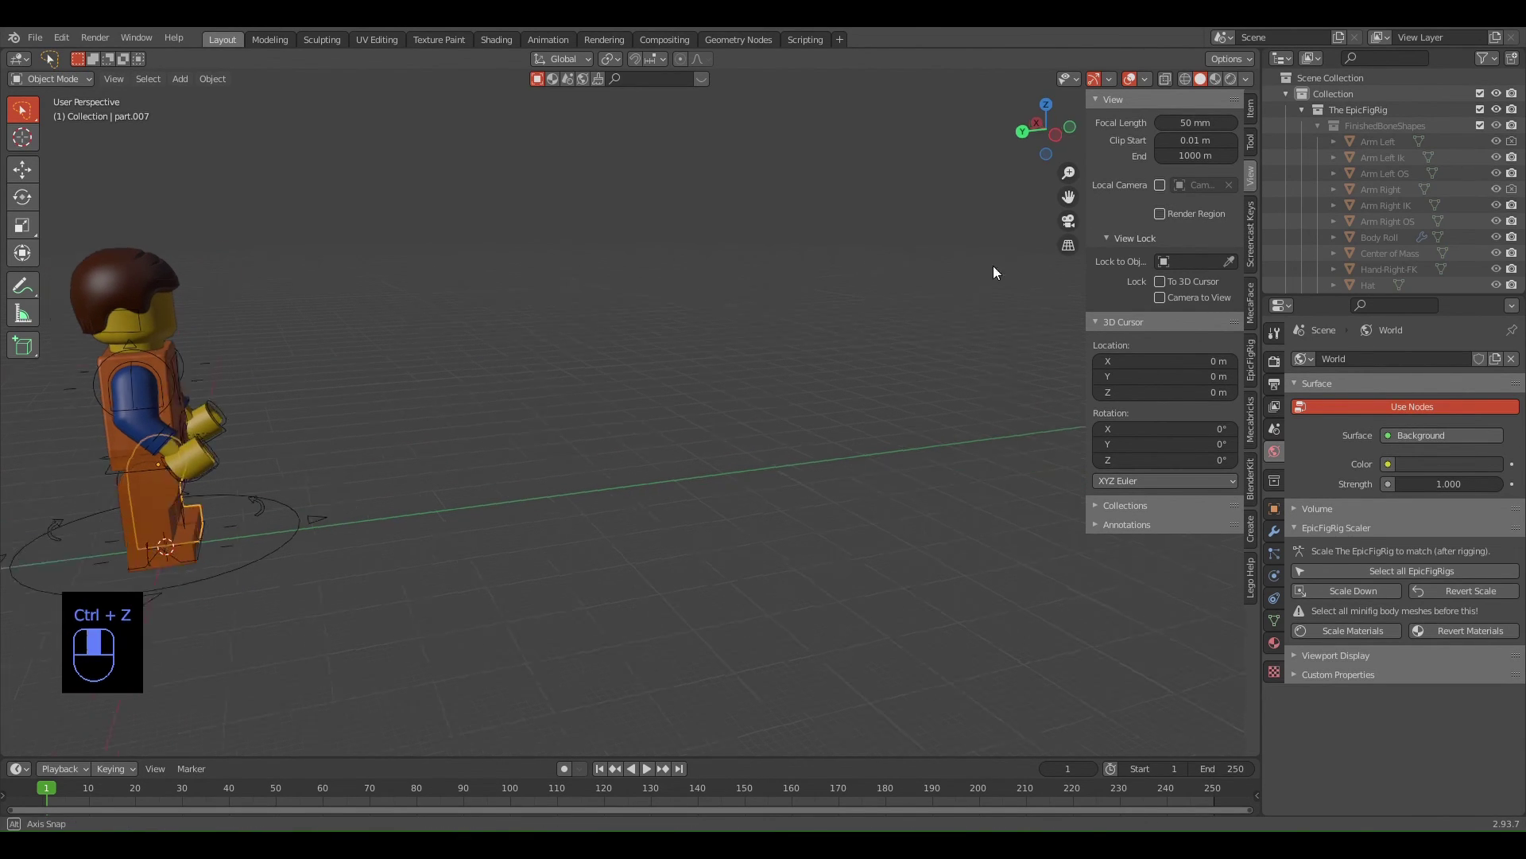
pyautogui.moveTo(994, 265); pyautogui.dragTo(746, 250, button='middle')
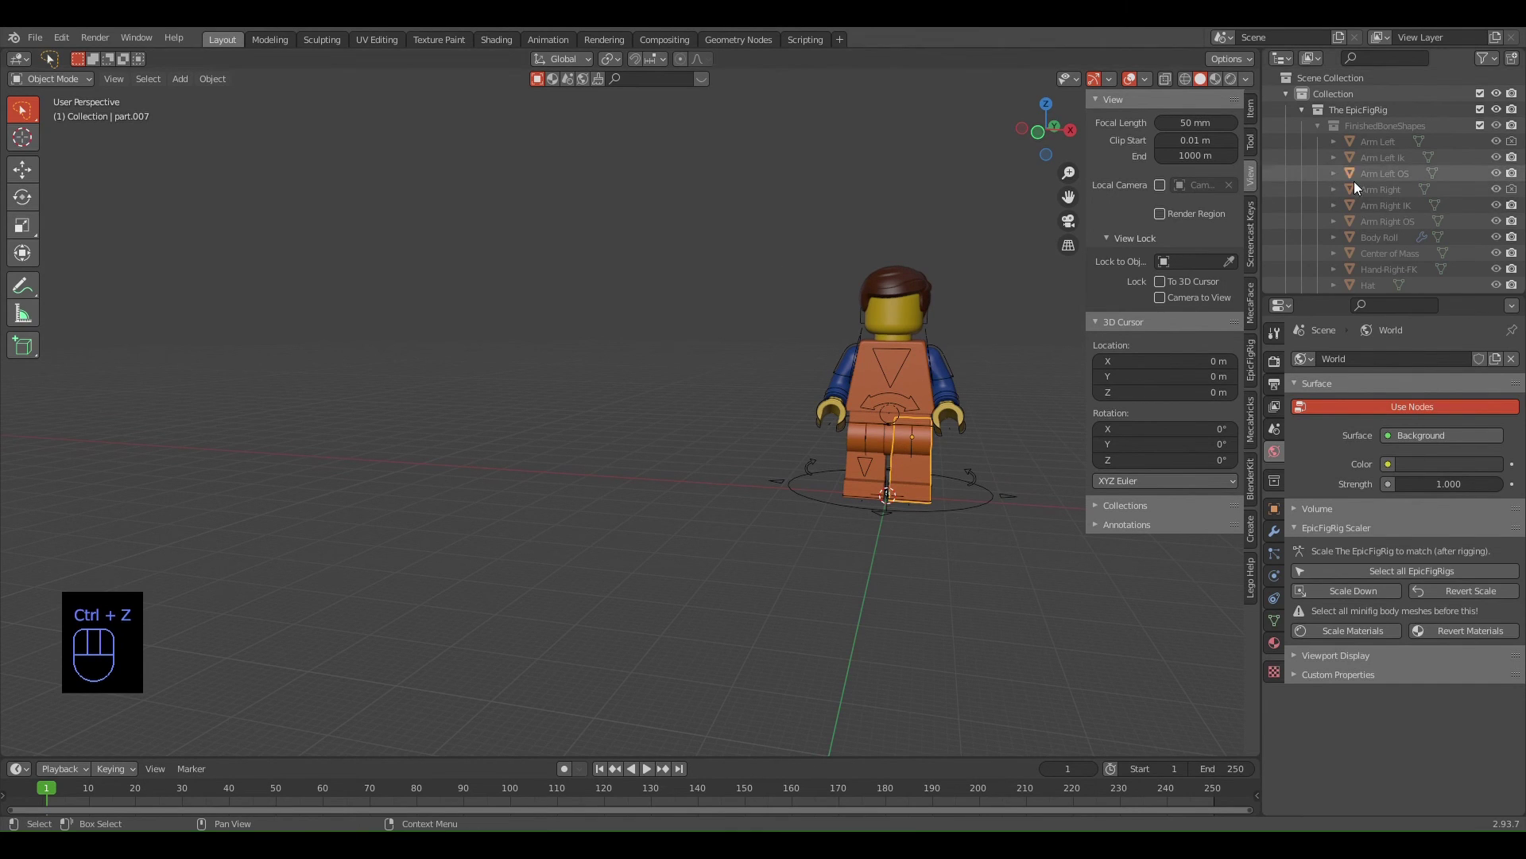
pyautogui.scroll(-4, 1375, 171)
pyautogui.scroll(-6, 1384, 165)
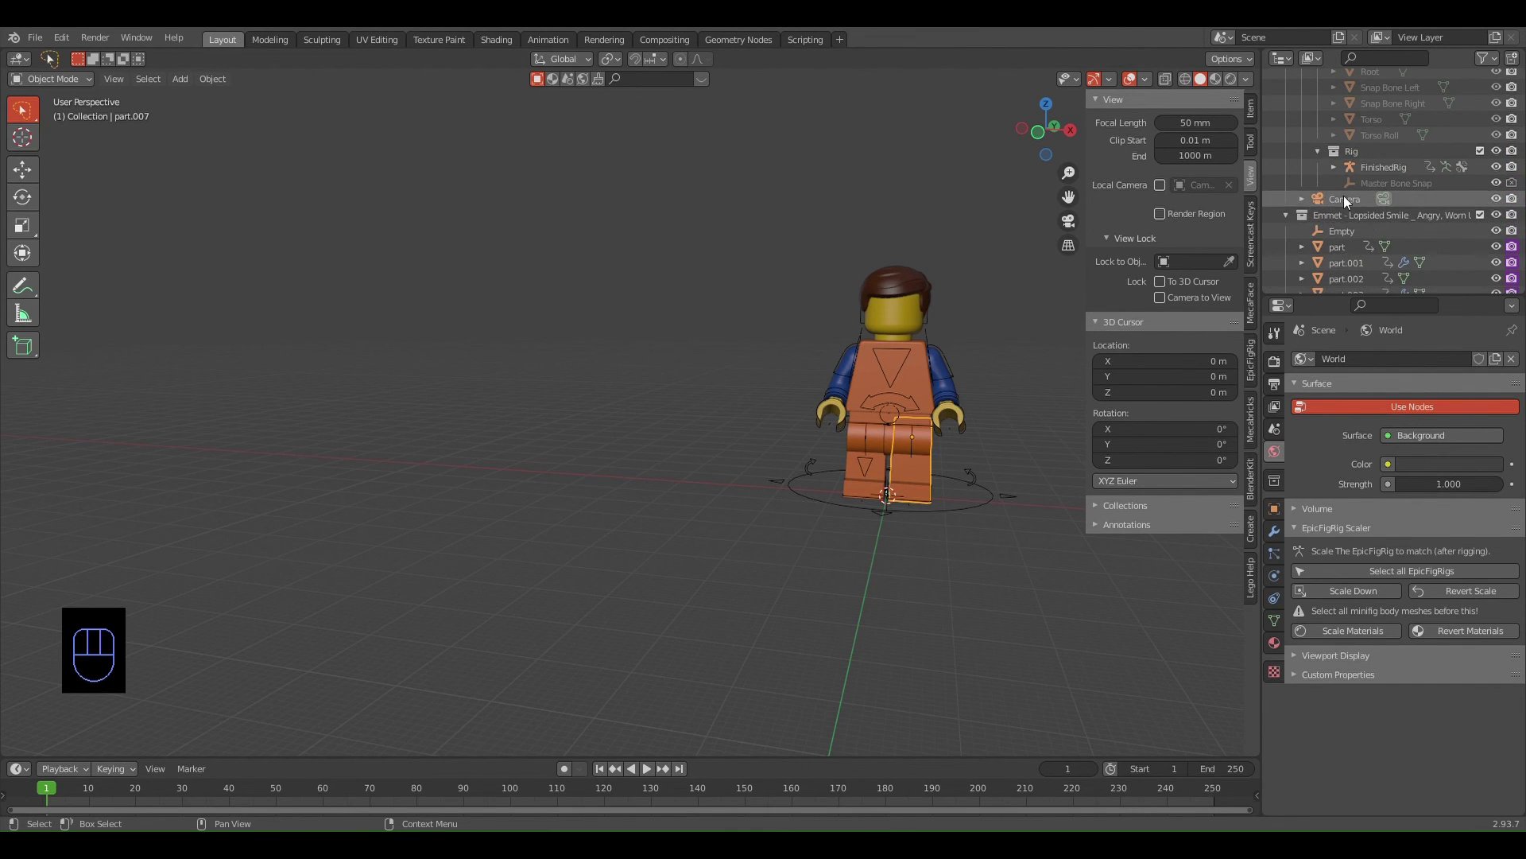
# Select the camera in the Outliner and scale it up
pyautogui.click(1344, 198)
pyautogui.press('s')
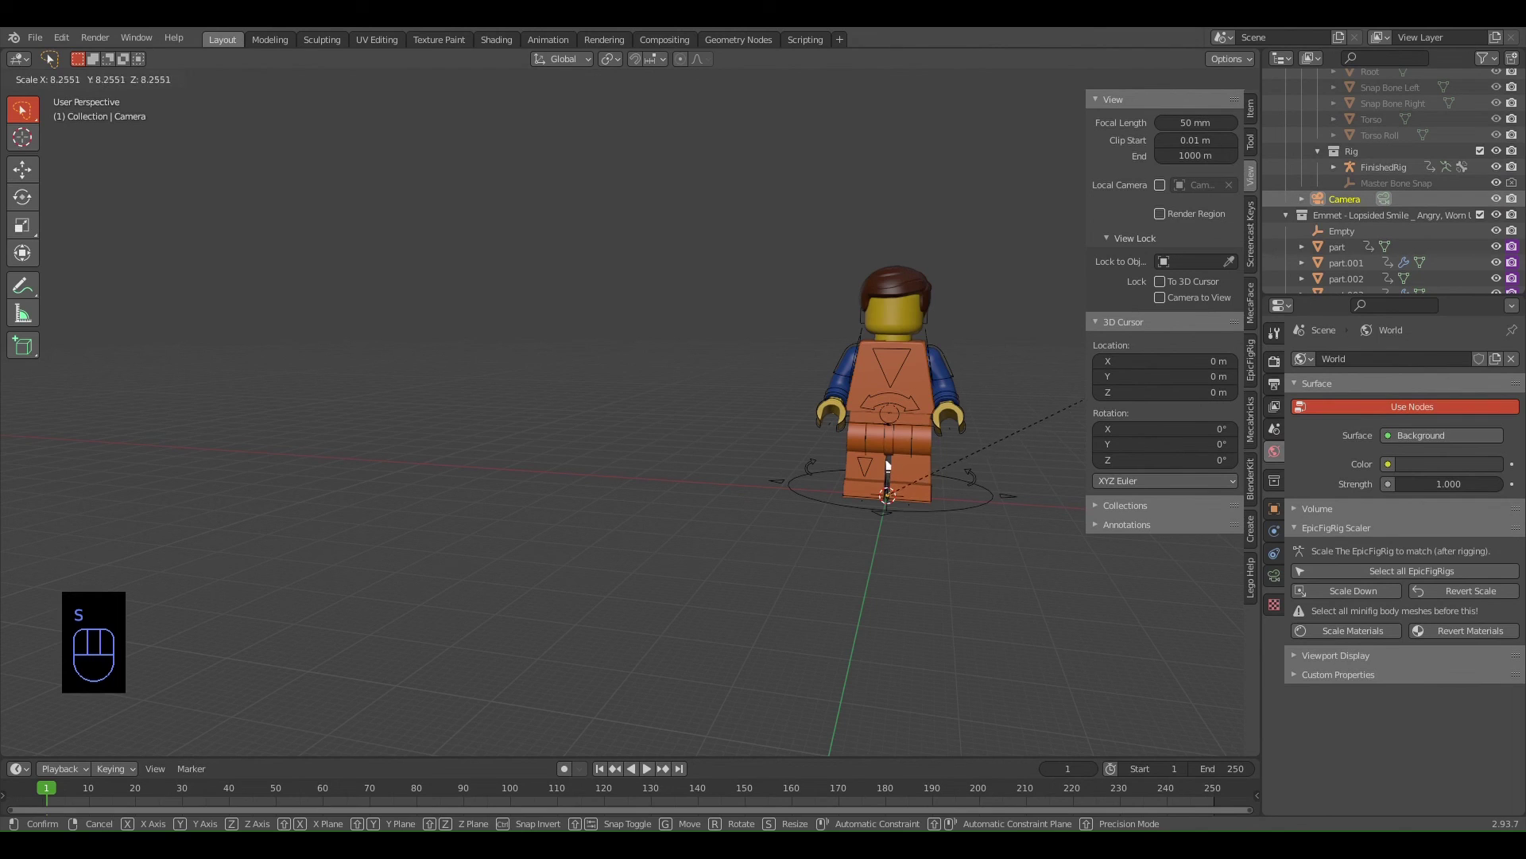
pyautogui.click(889, 469)
pyautogui.moveTo(733, 356); pyautogui.dragTo(903, 337, button='middle')
pyautogui.scroll(3, 903, 337)
# Move the camera close in front of the minifig's chest
pyautogui.press('g')
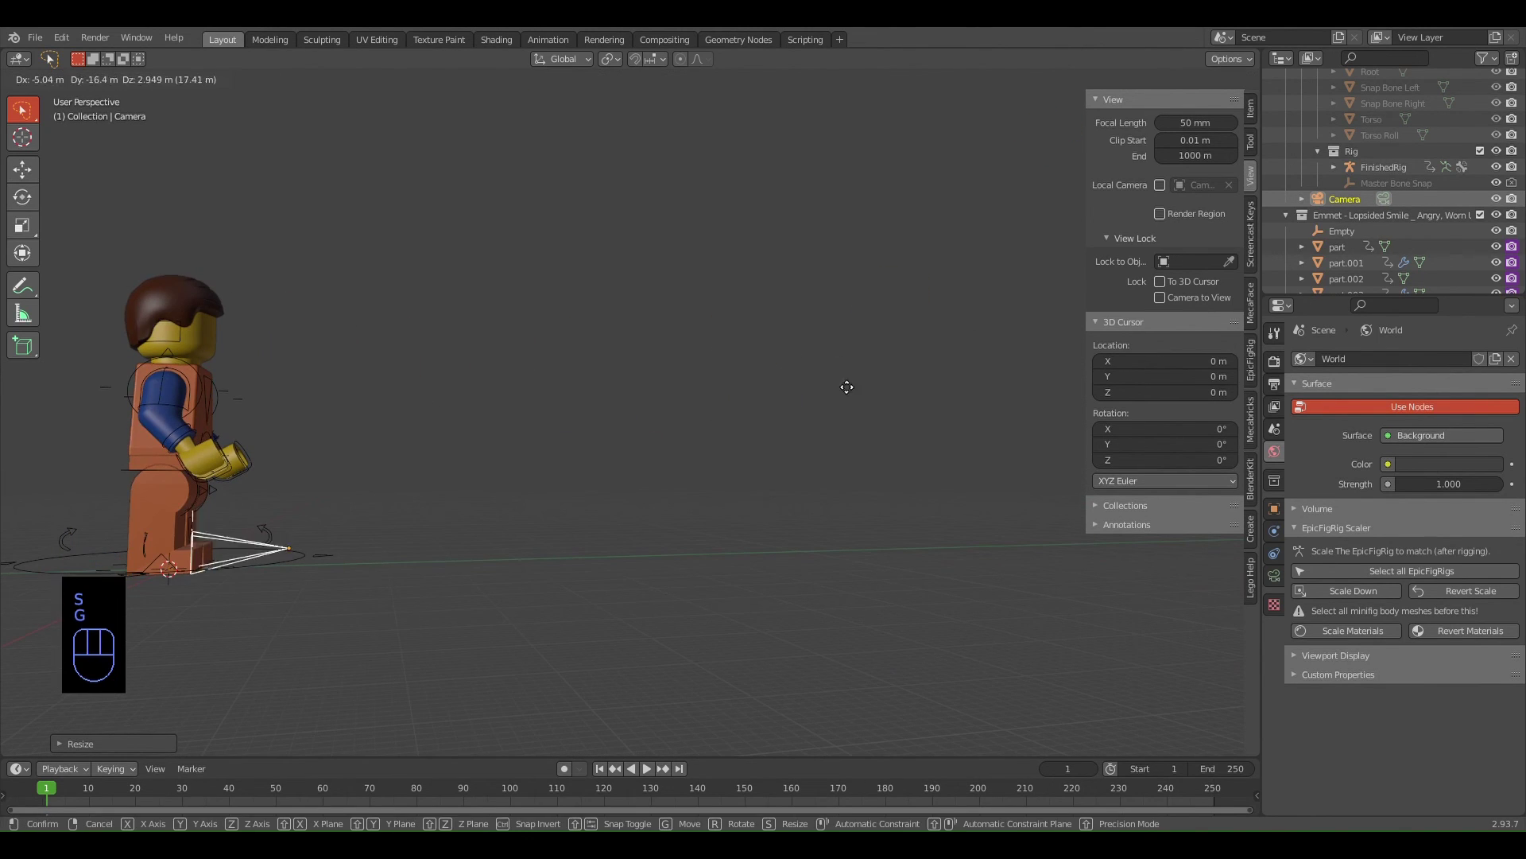
pyautogui.click(1019, 288)
pyautogui.press('g')
pyautogui.click(913, 294)
pyautogui.moveTo(912, 294); pyautogui.dragTo(680, 319, button='middle')
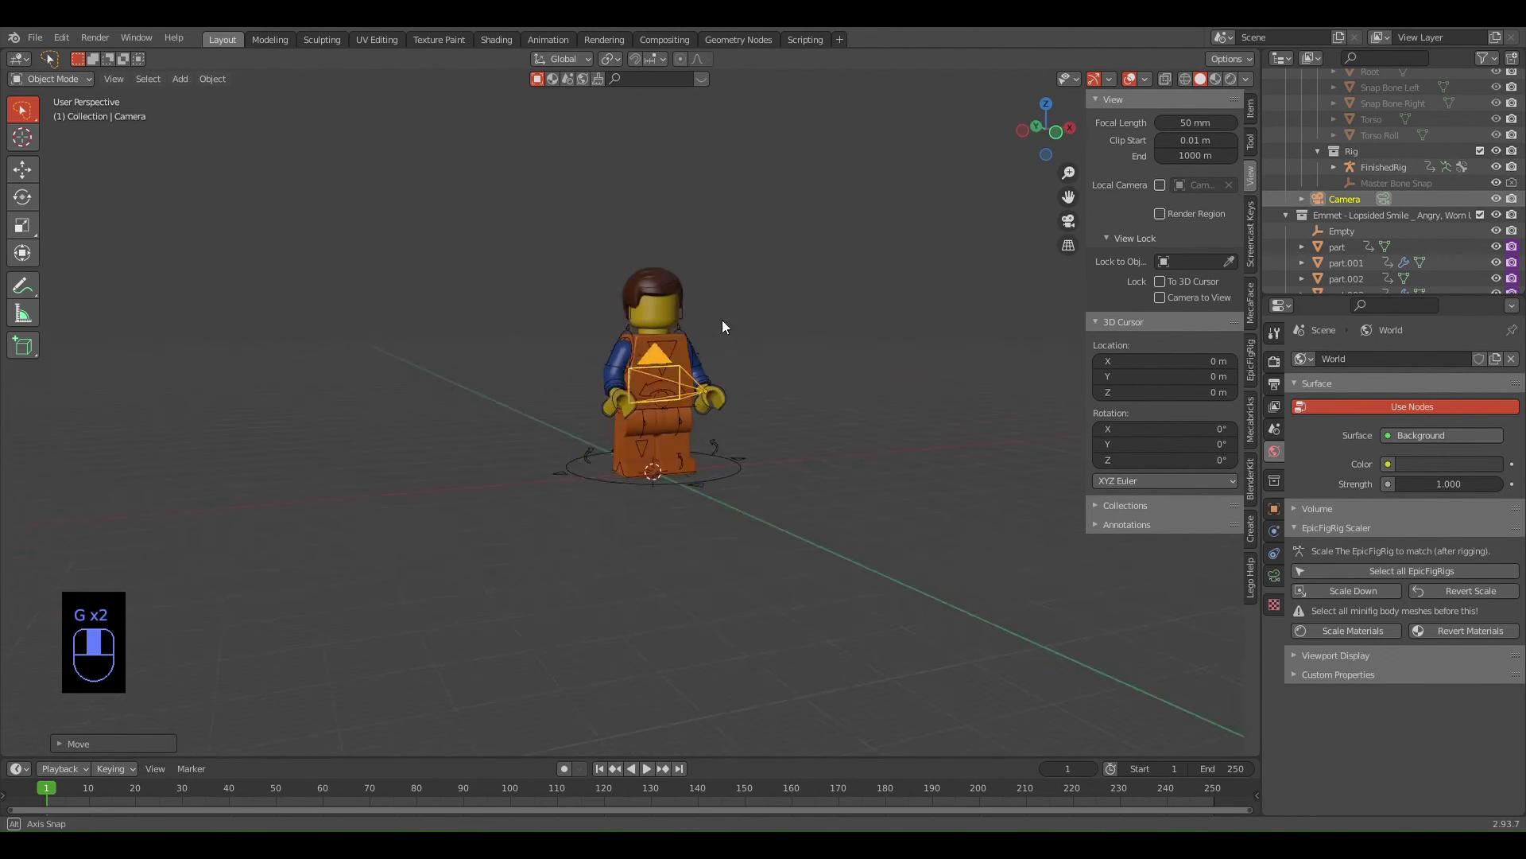
pyautogui.press('g')
pyautogui.click(812, 279)
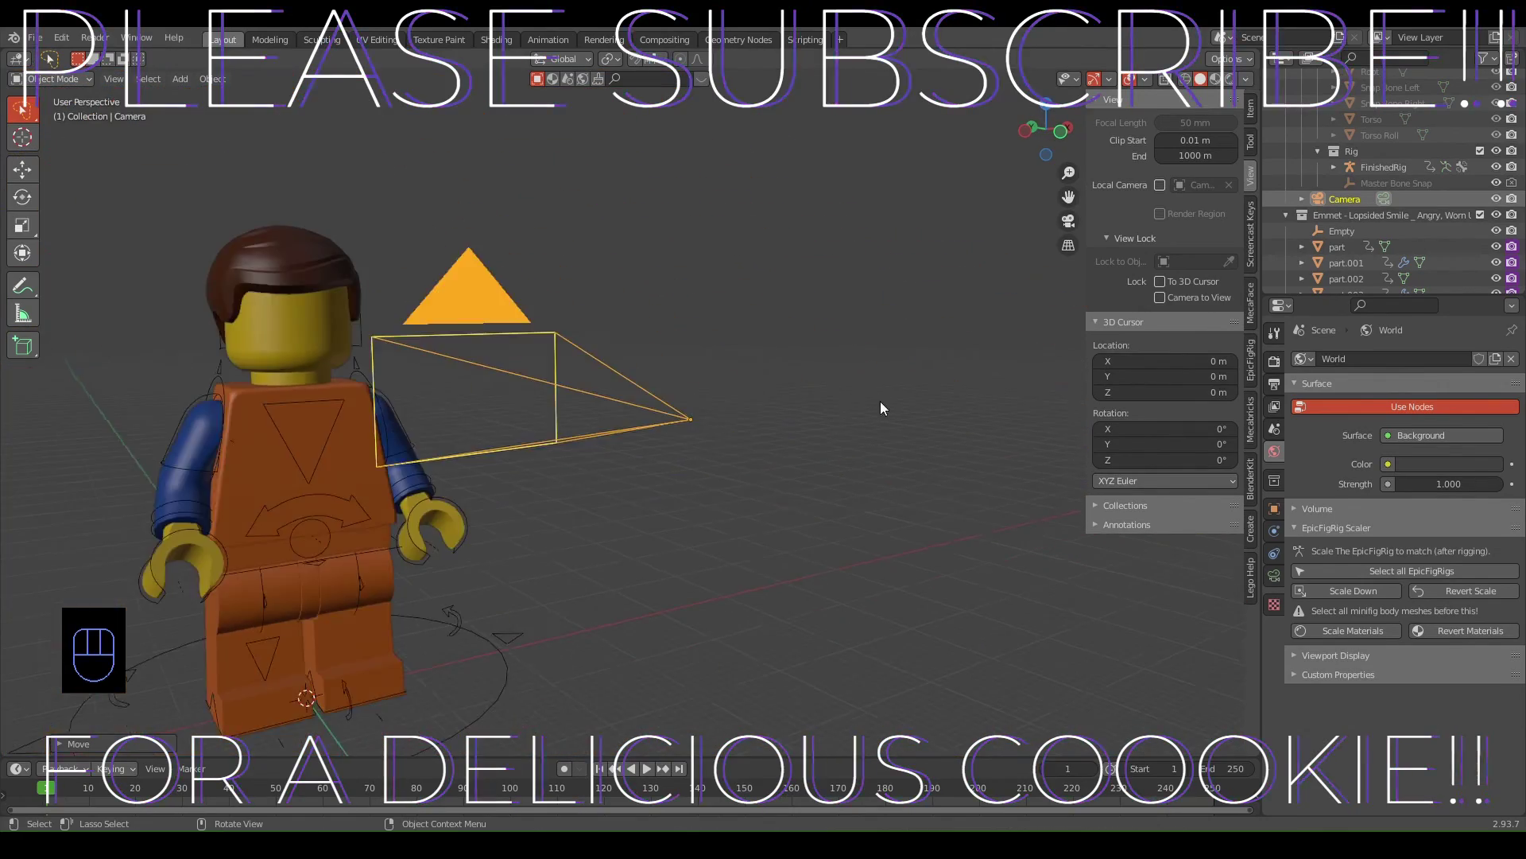
pyautogui.scroll(-2, 880, 401)
pyautogui.scroll(-2, 842, 403)
# Zoom out and orbit to see the camera and minifig apart, then grab the camera to reposition it
pyautogui.moveTo(825, 390); pyautogui.dragTo(752, 390, button='middle')
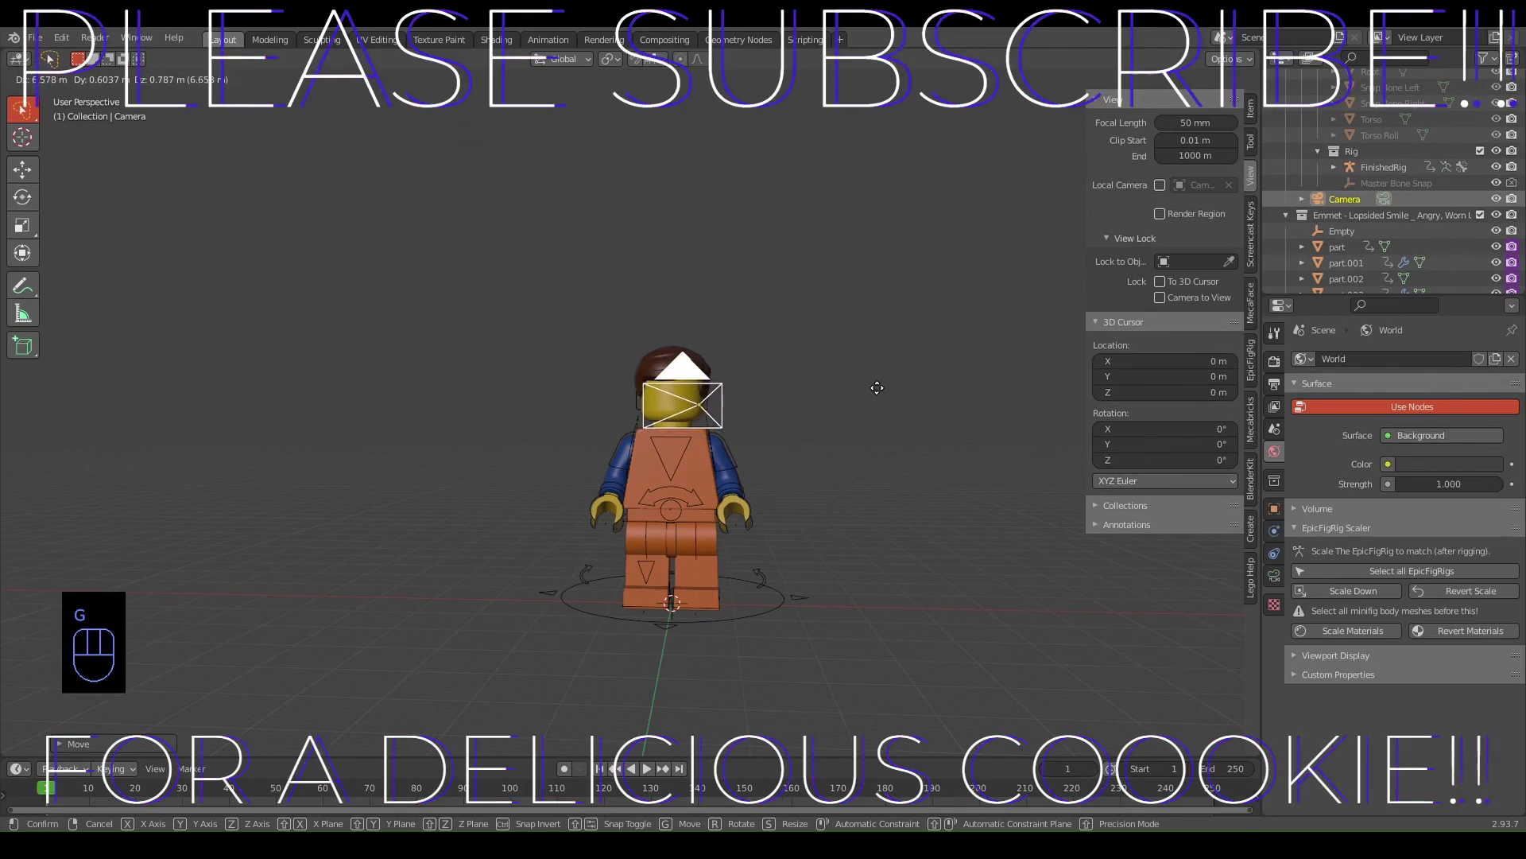
pyautogui.press('g')
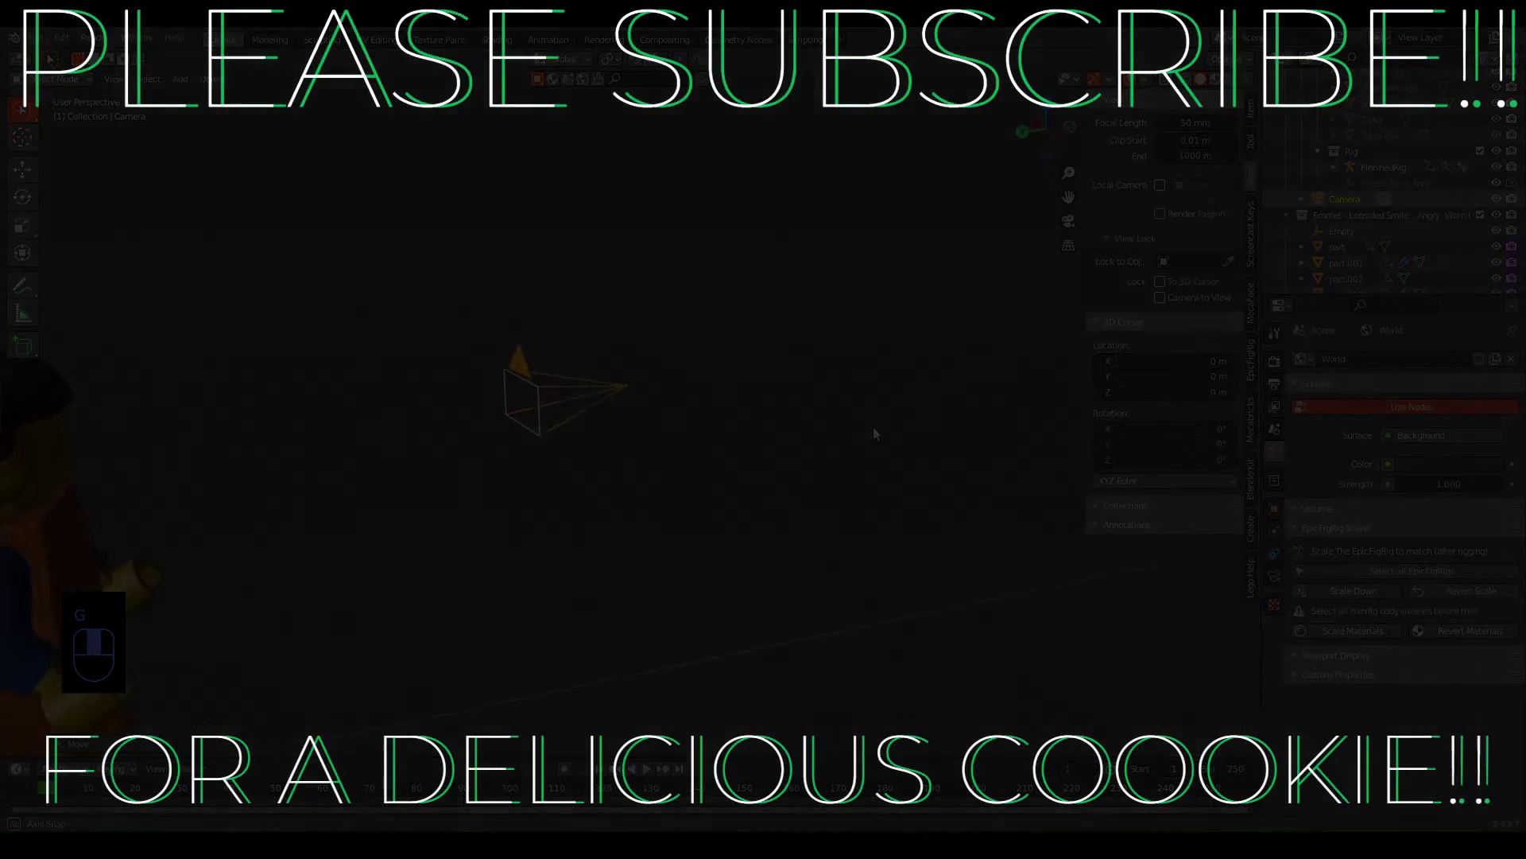